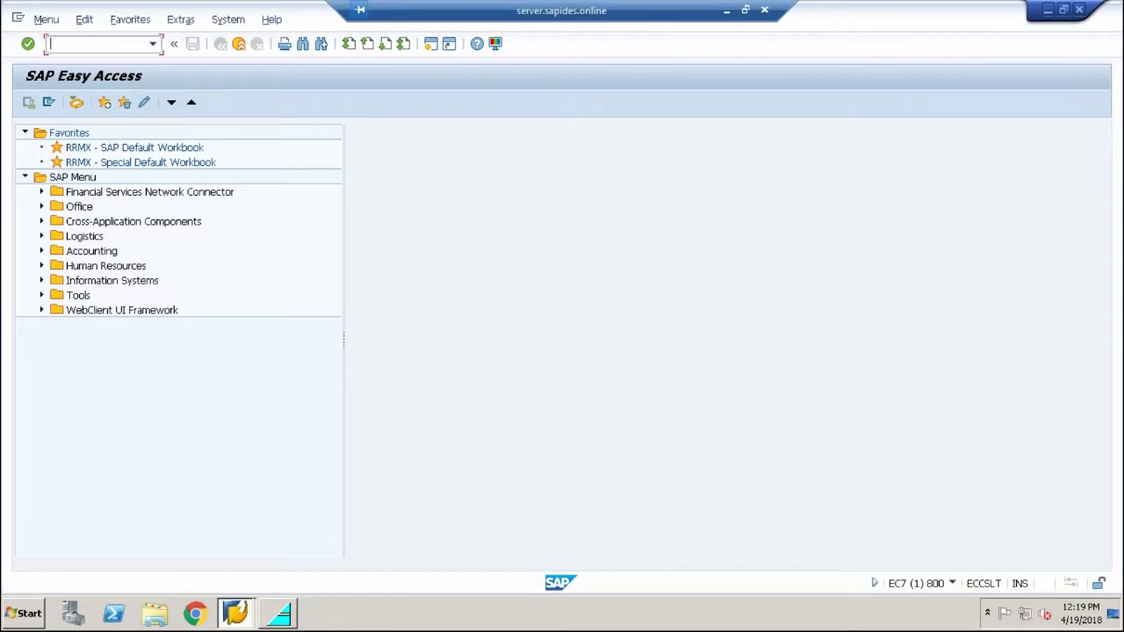
# Start transaction se11 and open database table ZDEMOTEST01 in change mode
pyautogui.write('se11')
pyautogui.press('Return')
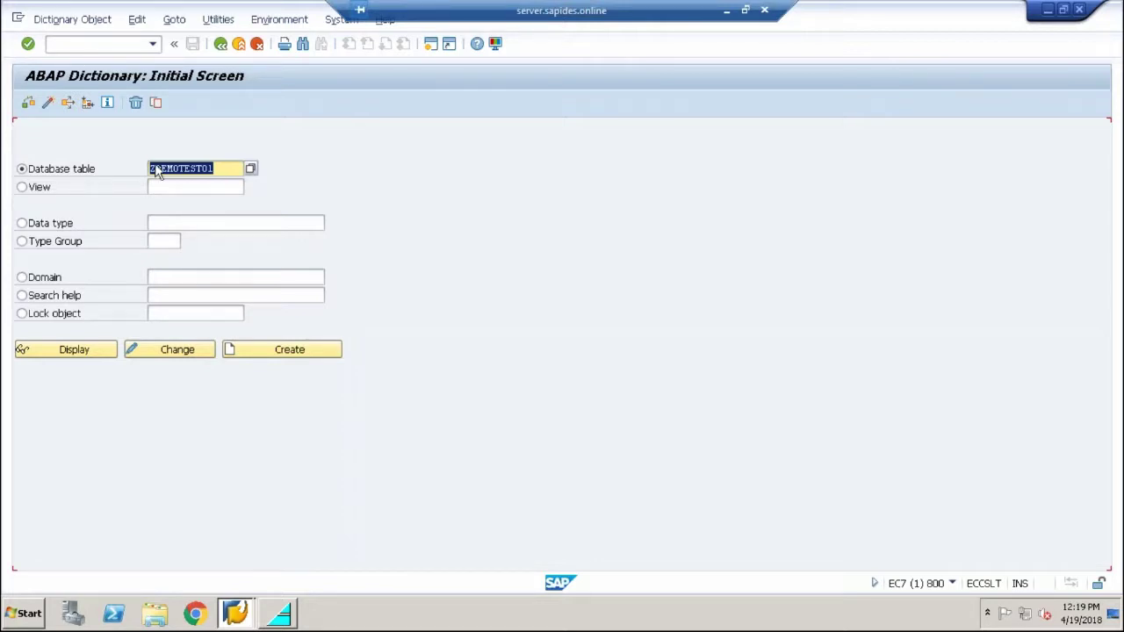
pyautogui.click(180, 349)
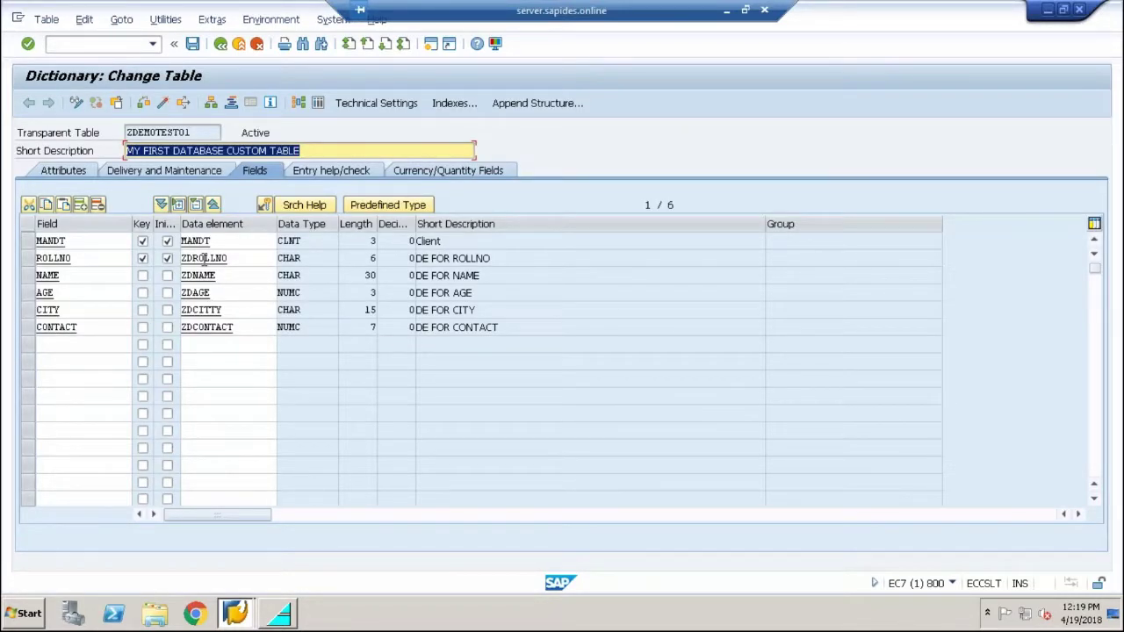
# Display all entries of table ZDEMOTEST01 without selection criteria and return to the ABAP Dictionary initial screen
pyautogui.click(318, 103)
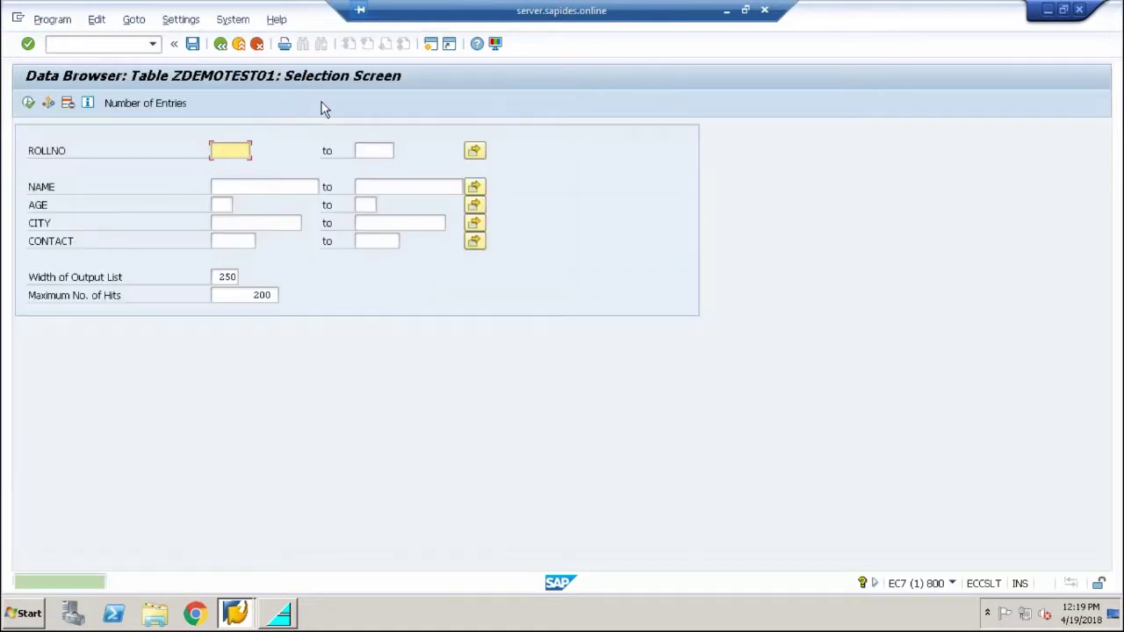
pyautogui.click(28, 102)
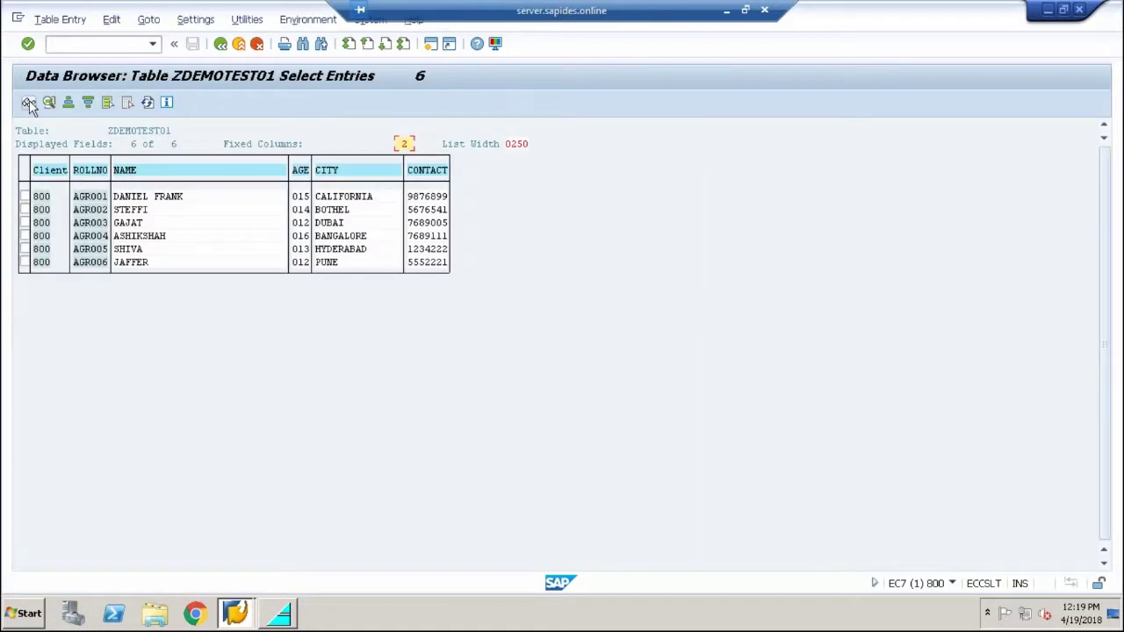
pyautogui.click(226, 50)
pyautogui.click(226, 50)
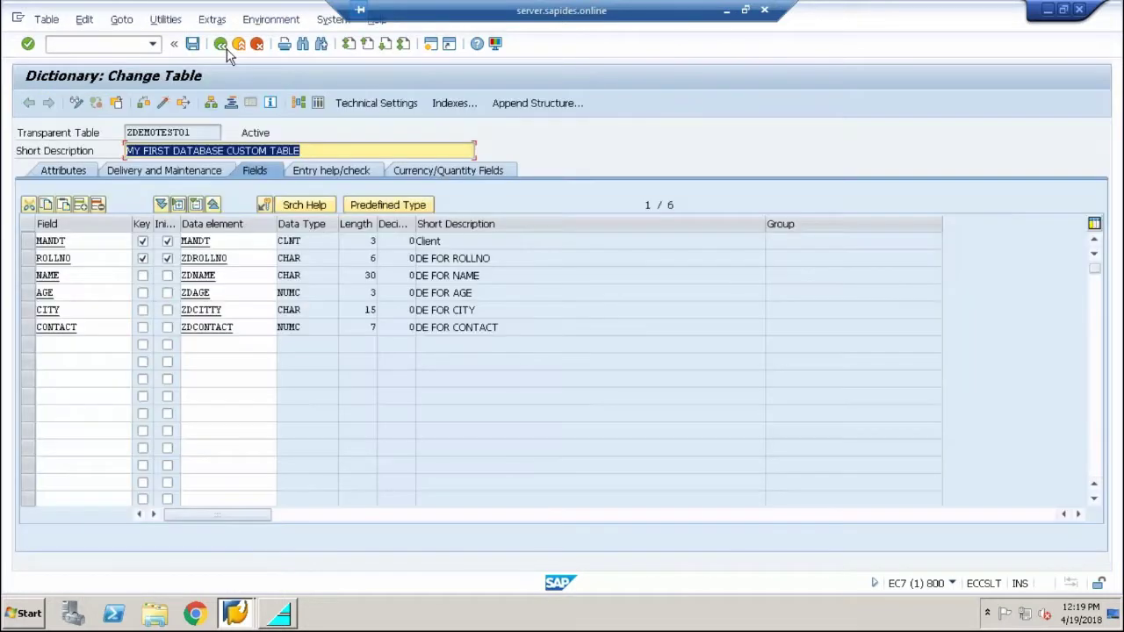
pyautogui.click(221, 44)
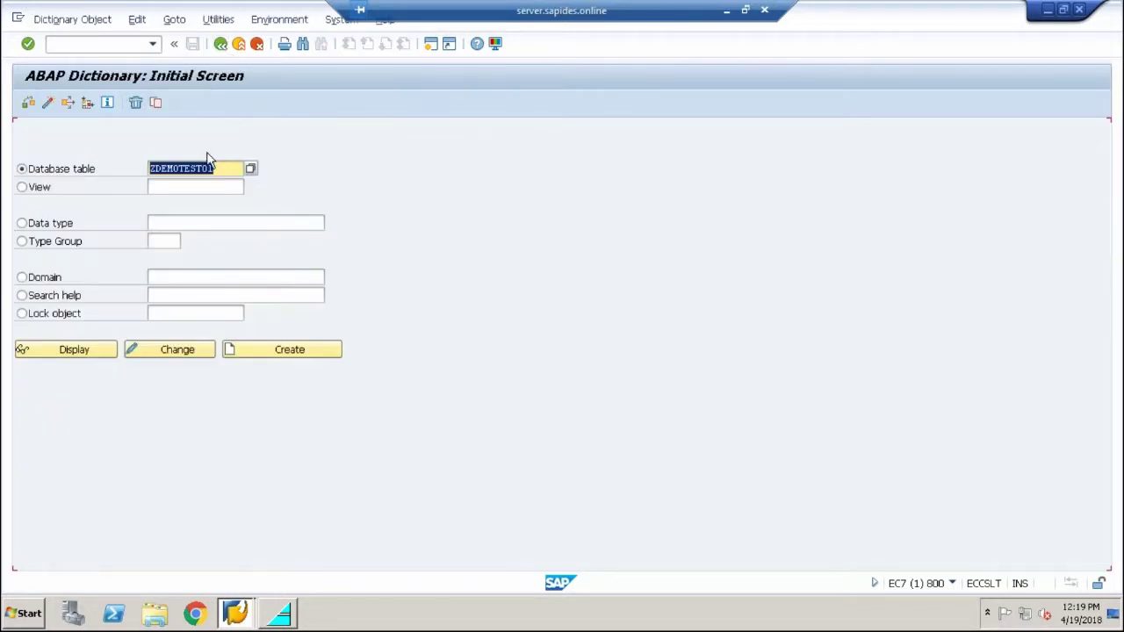
# Display the definition of database table MARA and open the selection screen for its contents
pyautogui.press('BackSpace')
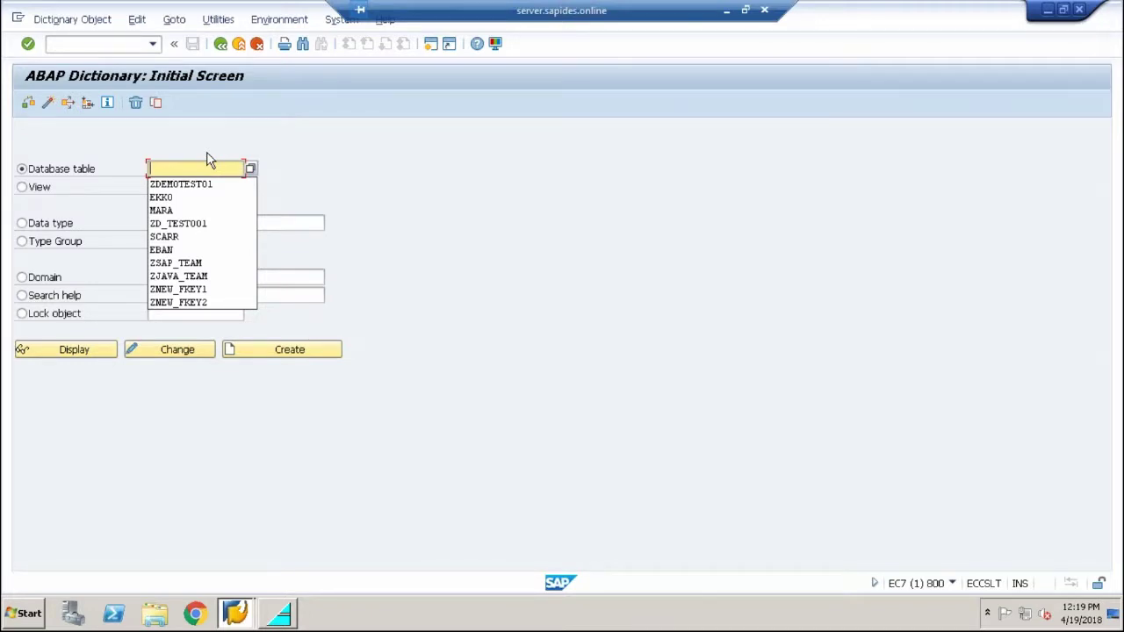
pyautogui.write('MARA')
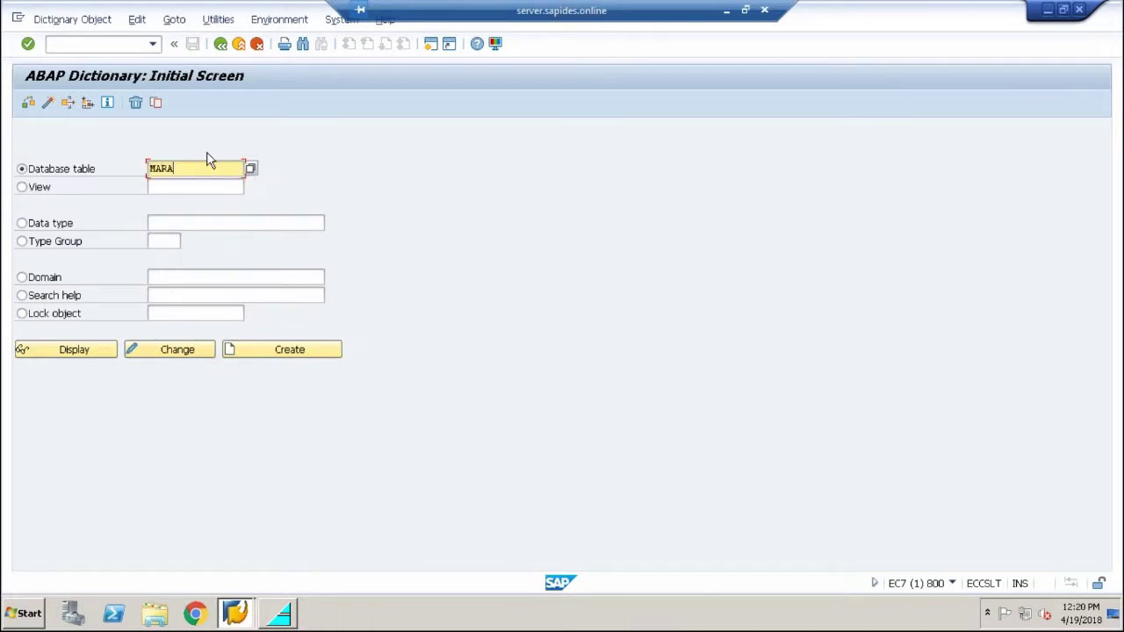
pyautogui.click(72, 349)
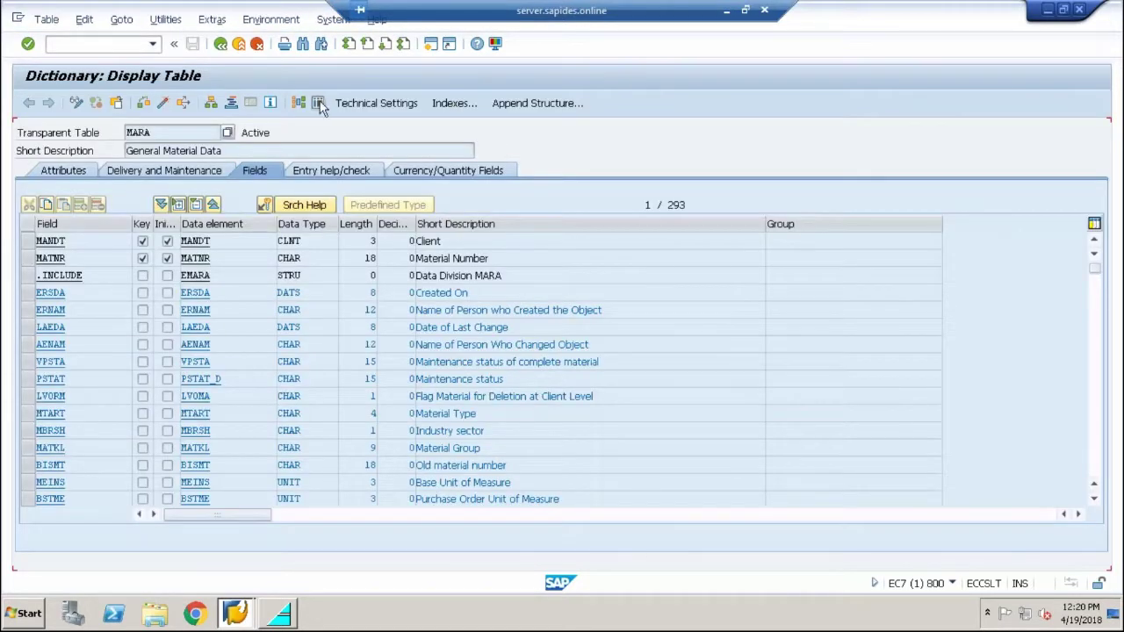
pyautogui.click(318, 104)
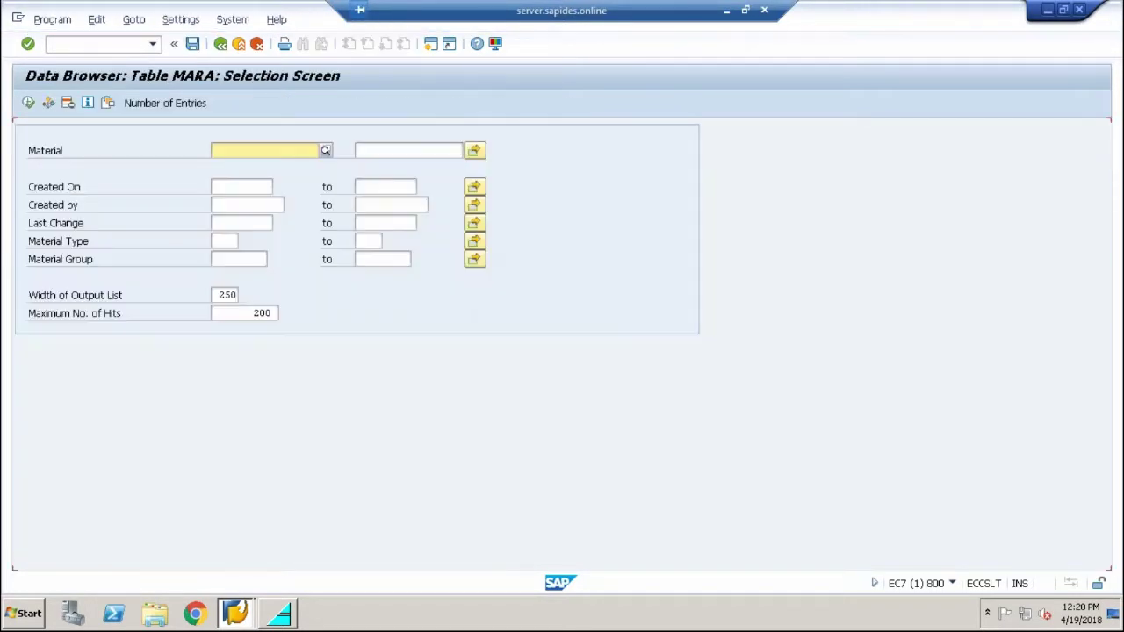
# Examine which MARA selection fields, from Material and Created On to Material Group, offer an input help
pyautogui.click(241, 186)
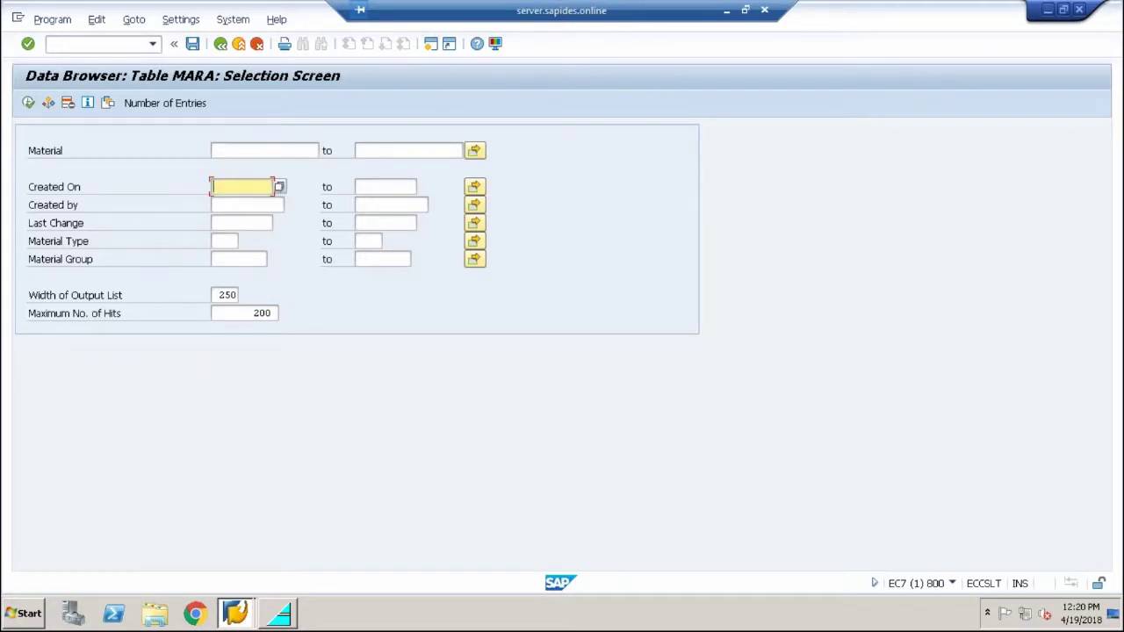
pyautogui.click(268, 204)
pyautogui.click(251, 223)
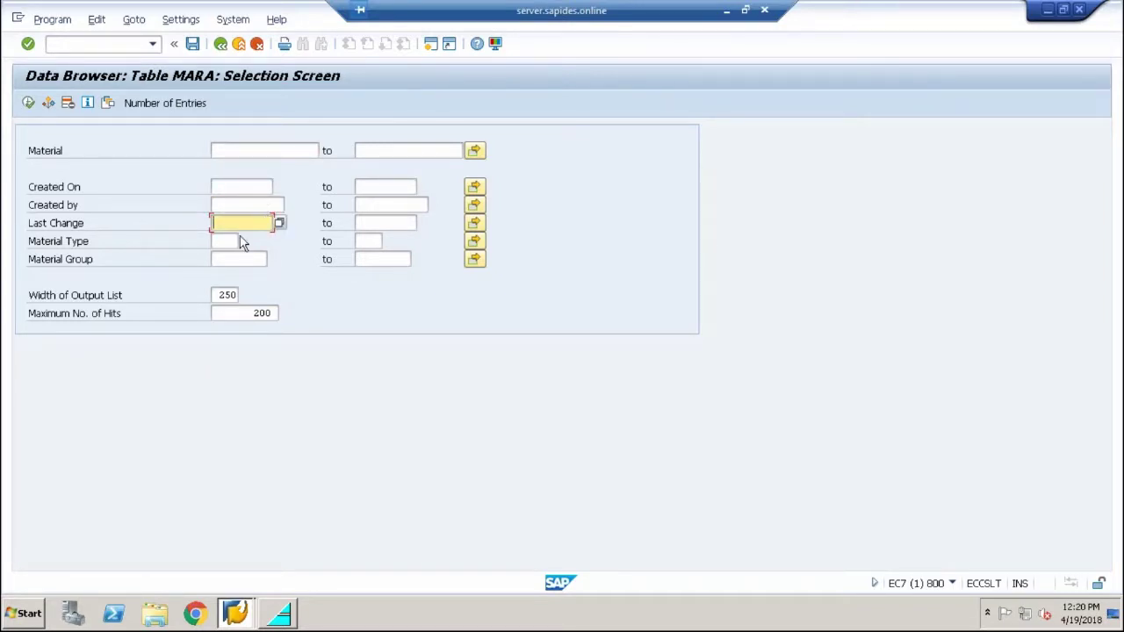
pyautogui.click(235, 243)
pyautogui.click(254, 260)
pyautogui.click(230, 244)
pyautogui.click(265, 153)
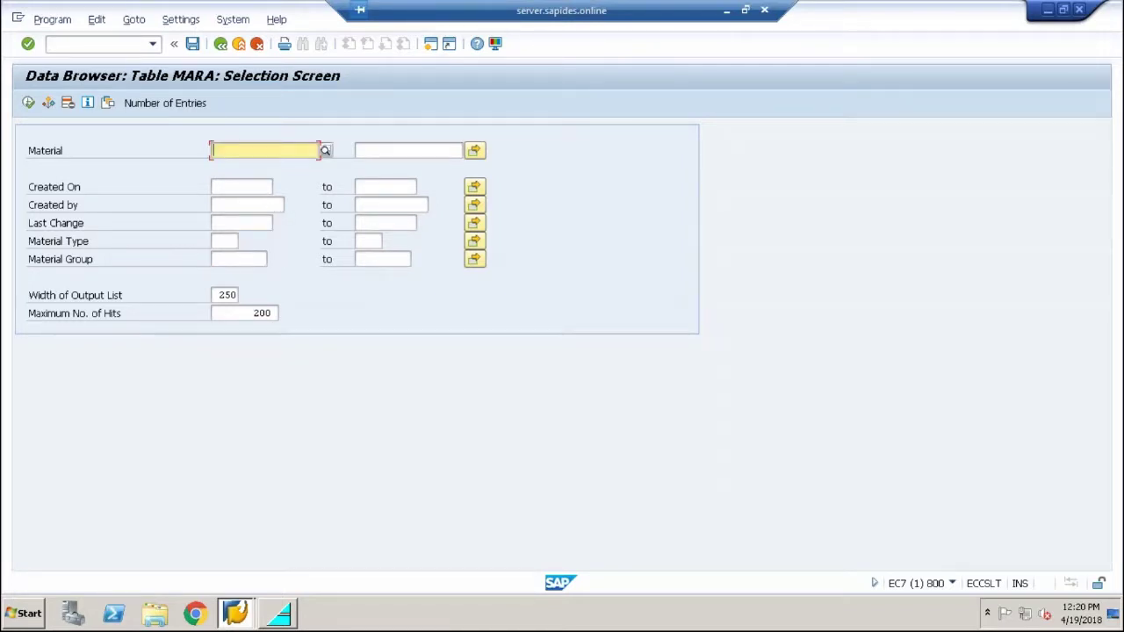
pyautogui.click(263, 204)
pyautogui.click(270, 187)
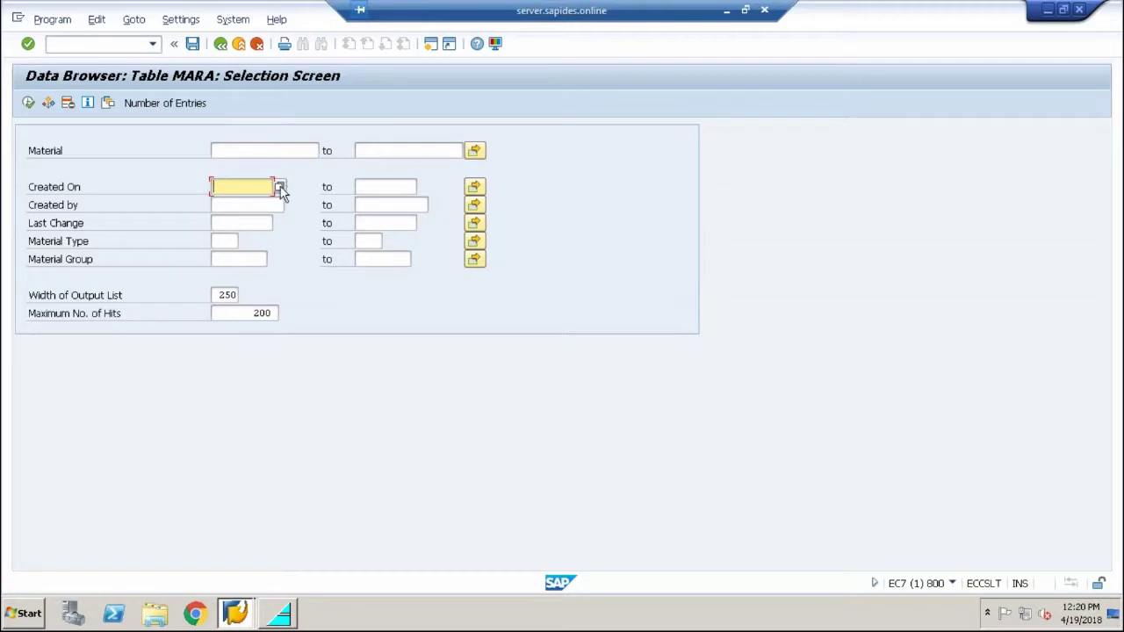
# List the possible values for MARA's Material field using the default search criteria, close the list and return to the ABAP Dictionary initial screen
pyautogui.click(314, 153)
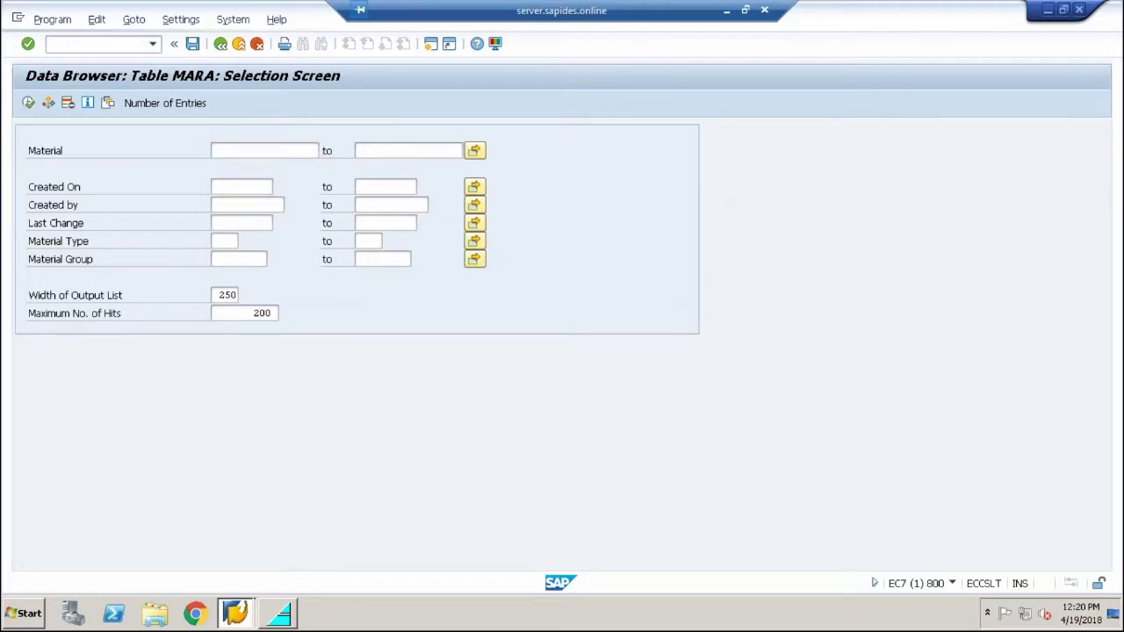
pyautogui.press('F4')
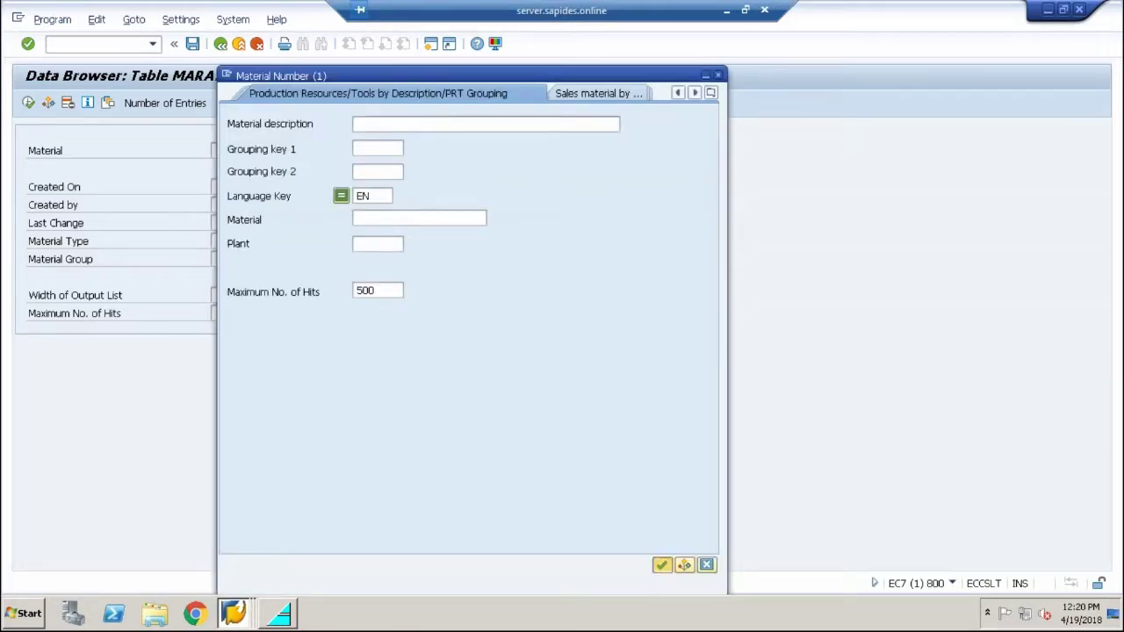
pyautogui.click(661, 564)
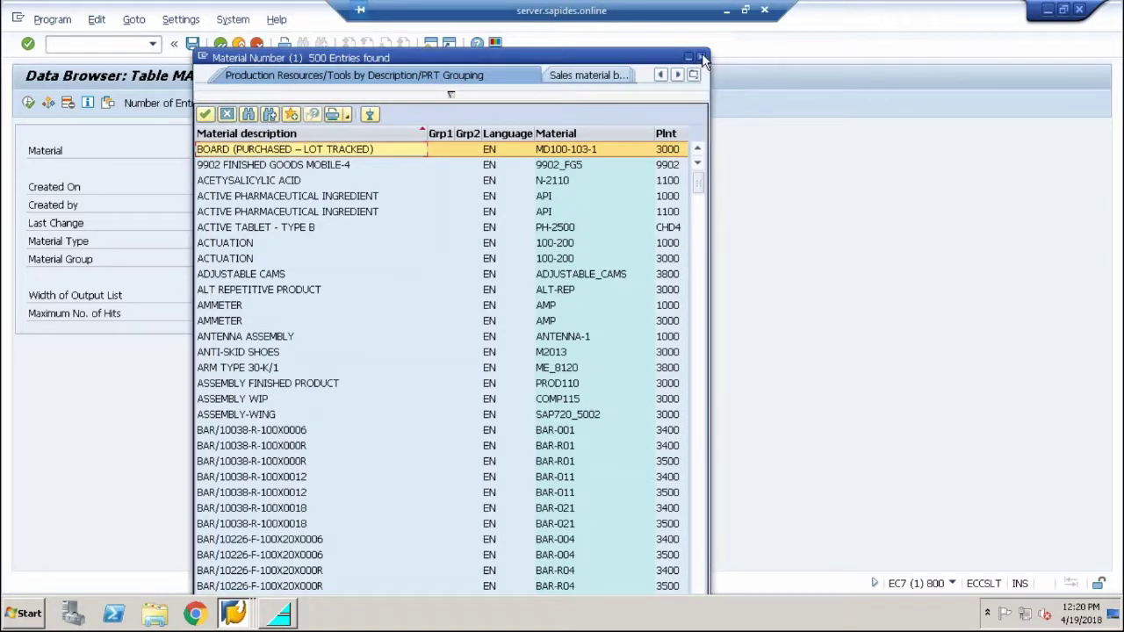
pyautogui.click(701, 57)
pyautogui.click(220, 44)
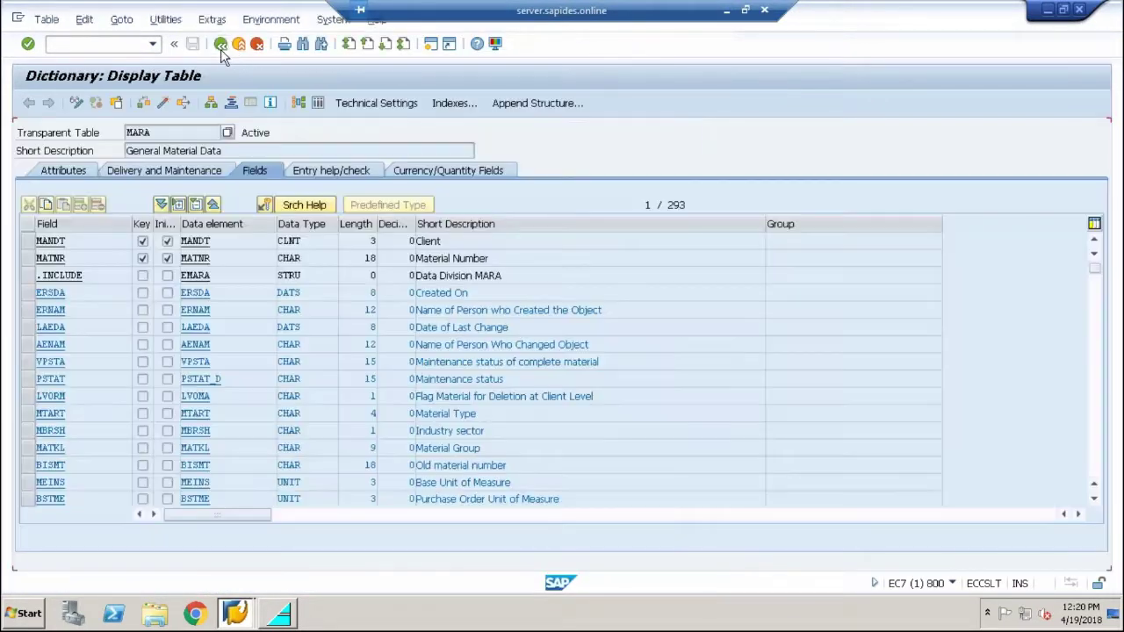
pyautogui.click(222, 48)
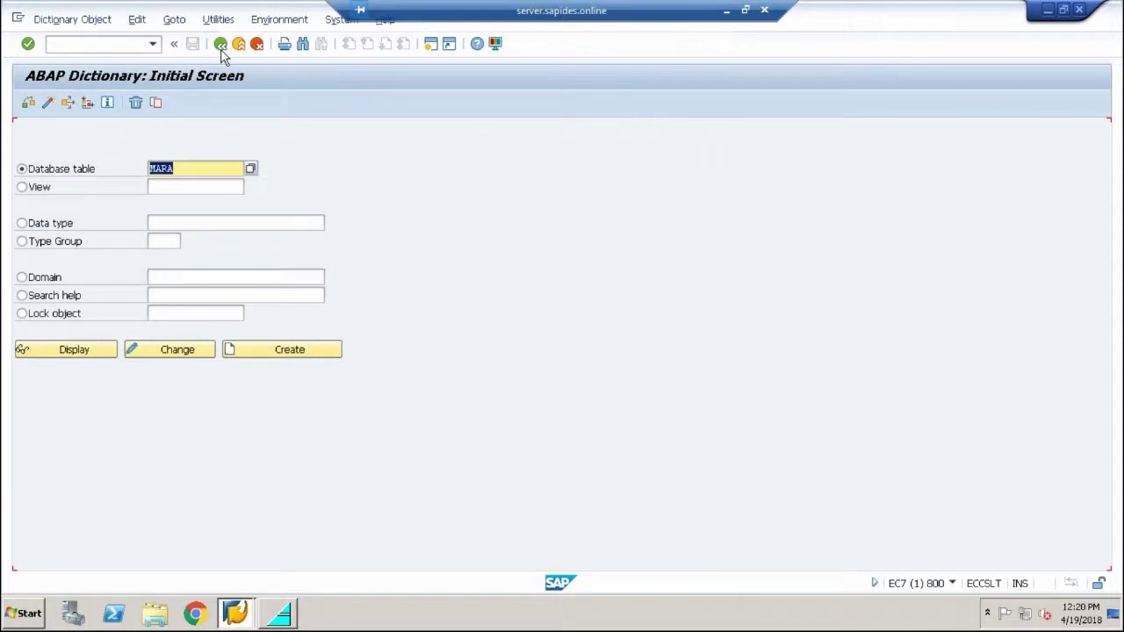
# Display the definition of table ZDEMOTEST01 and open the selection screen for its contents
pyautogui.press('BackSpace')
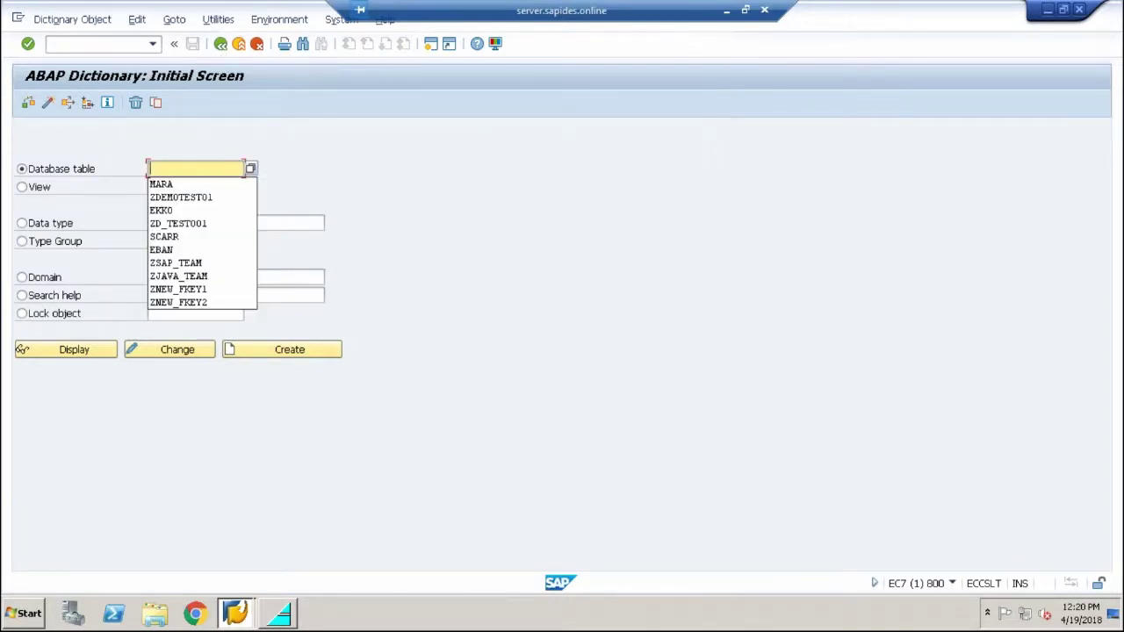
pyautogui.click(197, 199)
pyautogui.click(70, 349)
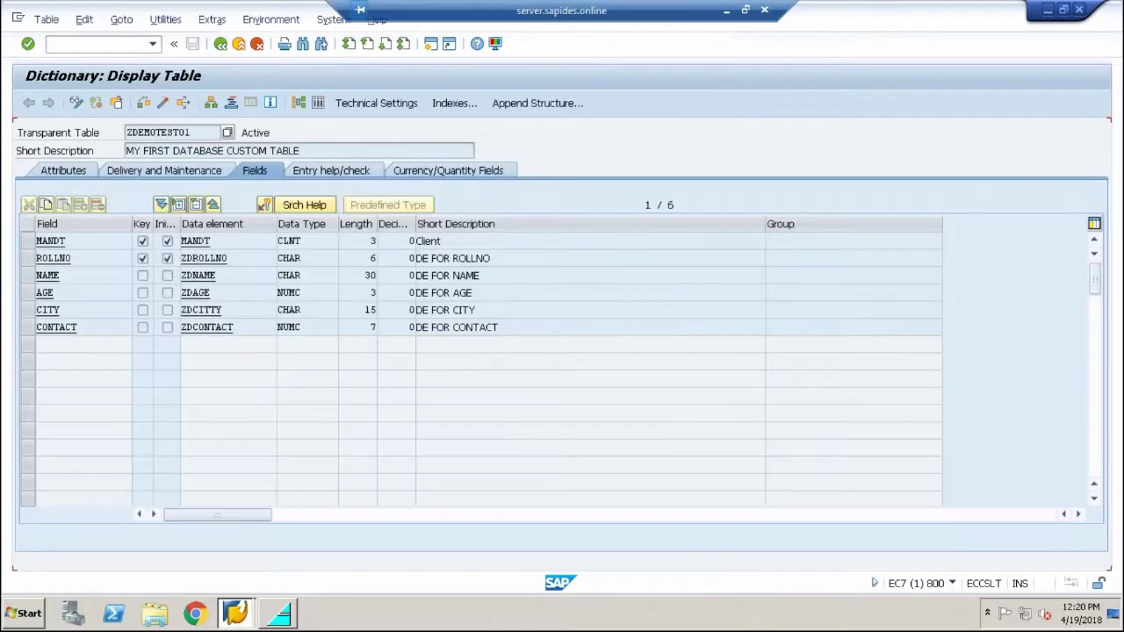
pyautogui.click(317, 103)
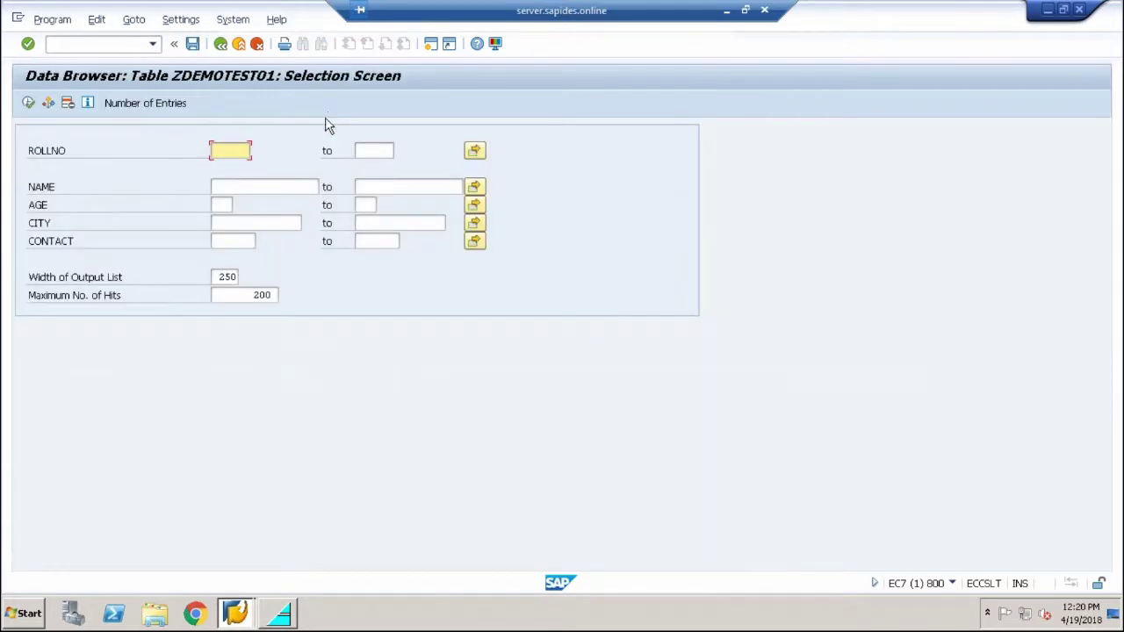
# Check the ROLLNO, NAME, AGE, CITY and CONTACT selection fields of ZDEMOTEST01 for an input help
pyautogui.click(240, 190)
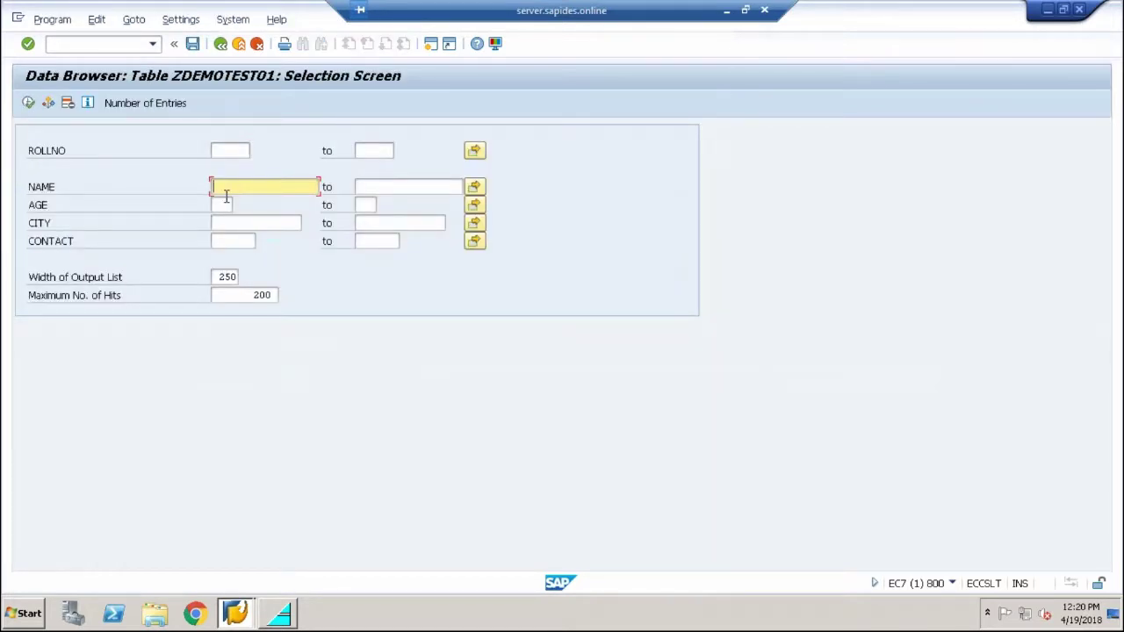
pyautogui.click(225, 204)
pyautogui.click(227, 223)
pyautogui.click(251, 243)
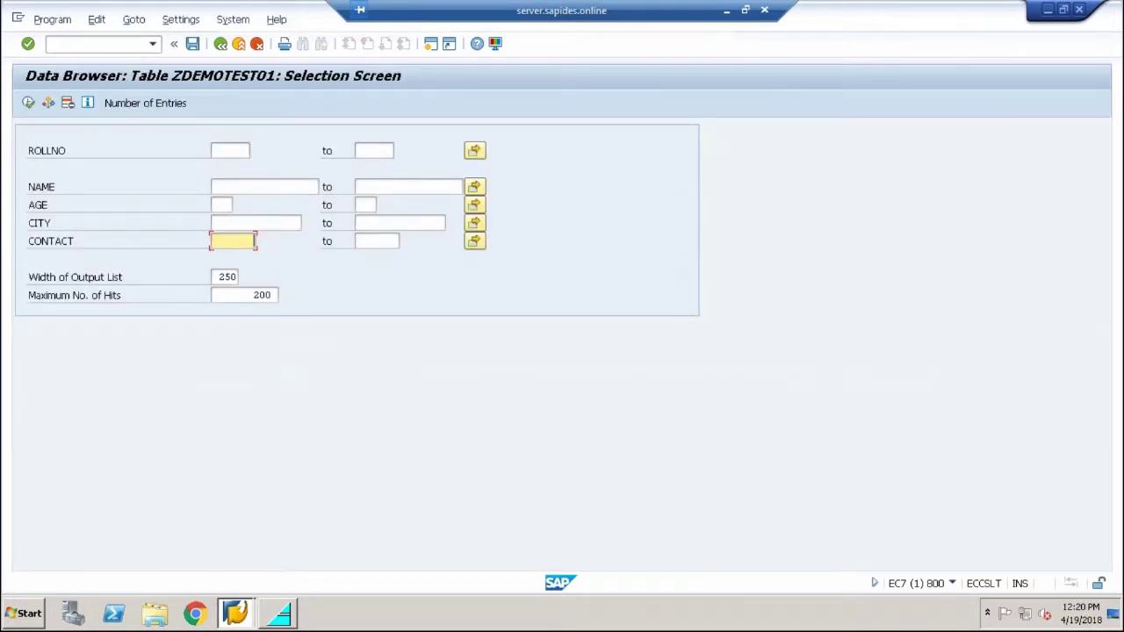
pyautogui.click(227, 224)
pyautogui.click(217, 185)
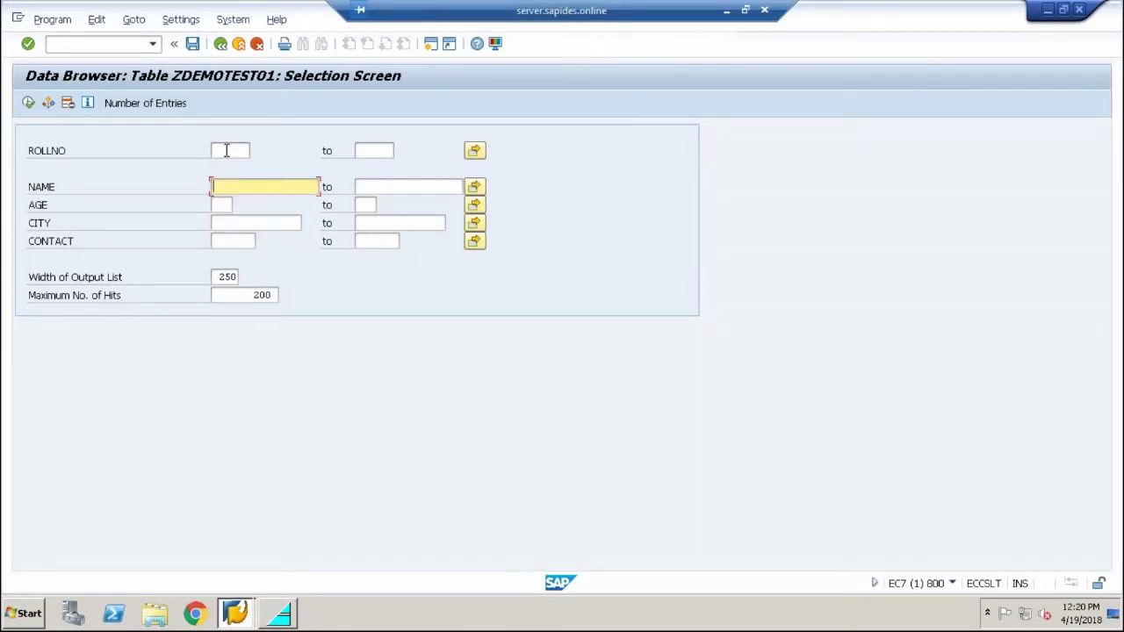
pyautogui.click(226, 150)
pyautogui.click(368, 150)
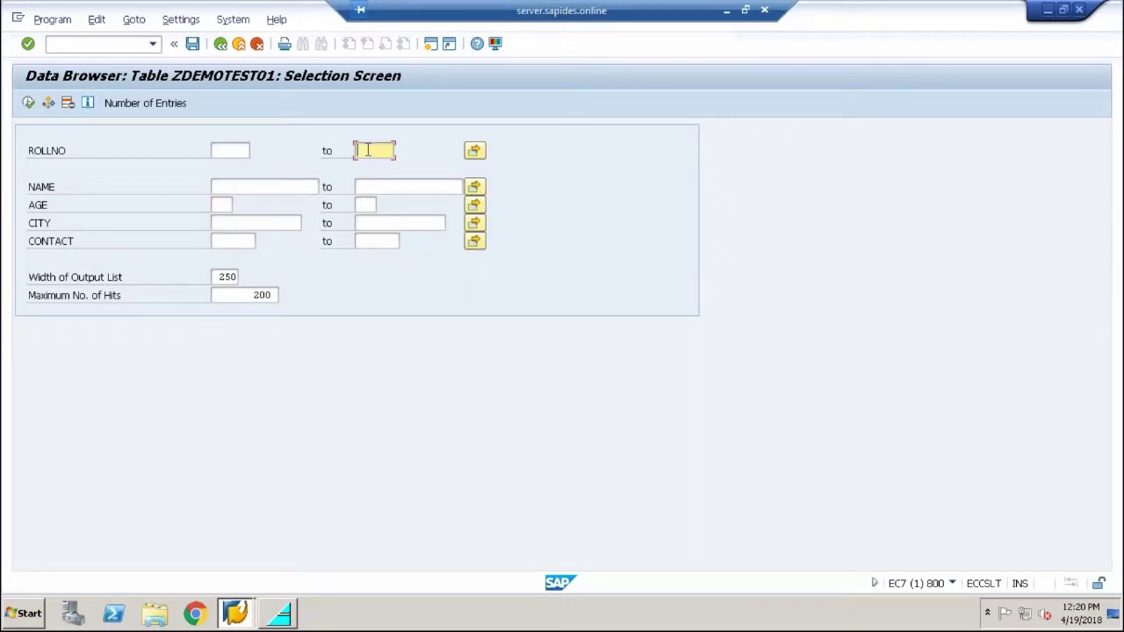
pyautogui.click(387, 183)
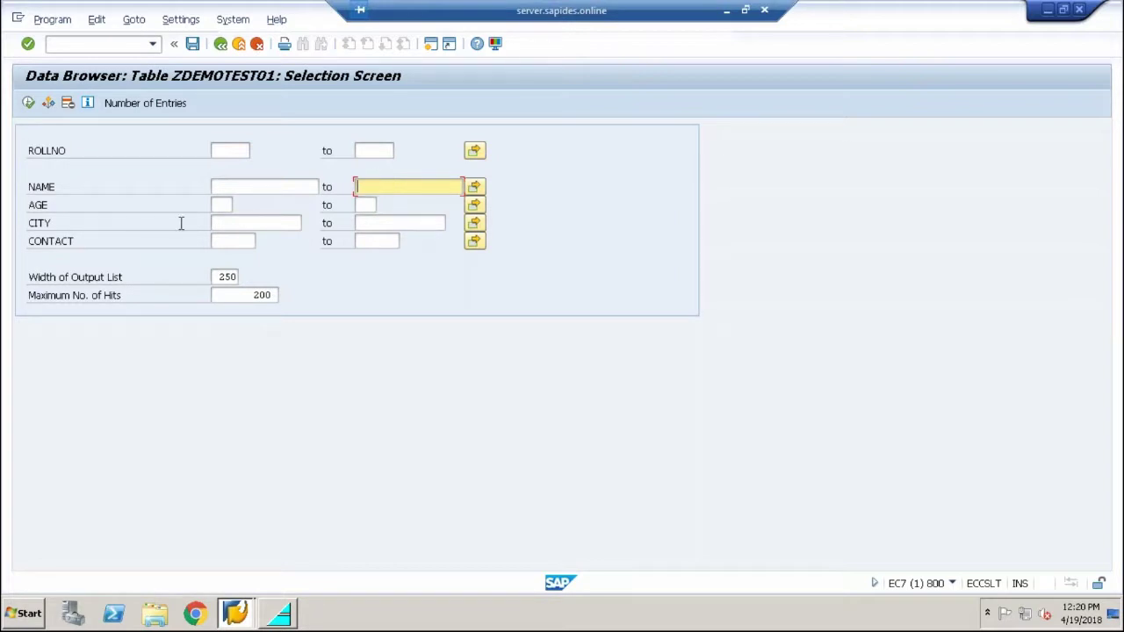
# Return to the ABAP Dictionary initial screen and open se11 in a new session with /ose11
pyautogui.click(220, 44)
pyautogui.click(220, 44)
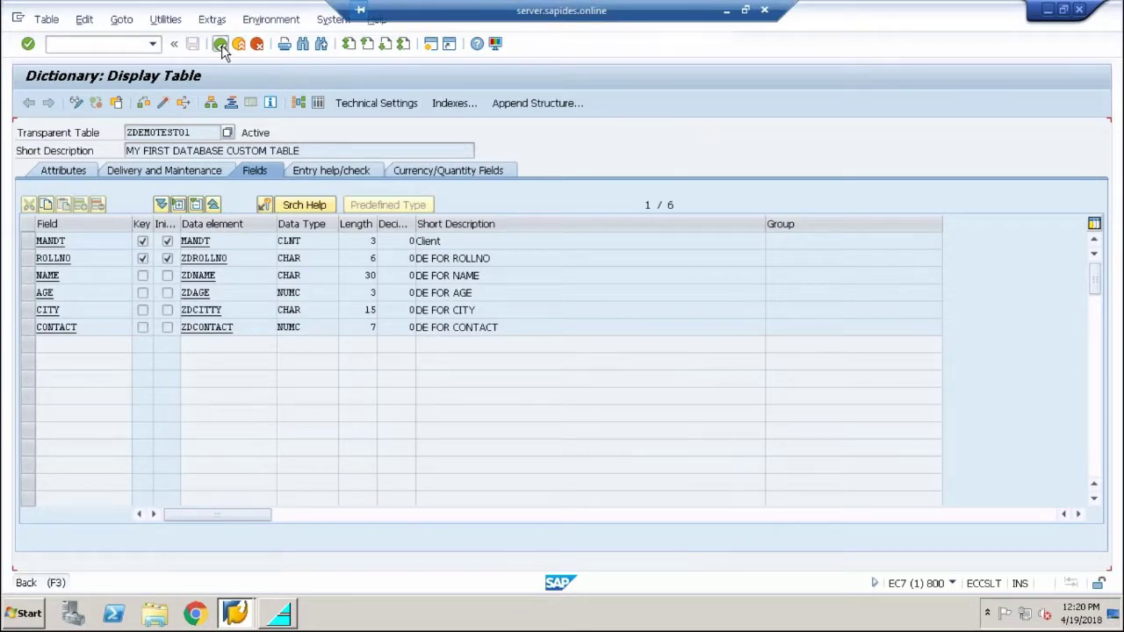
pyautogui.click(130, 44)
pyautogui.write('/')
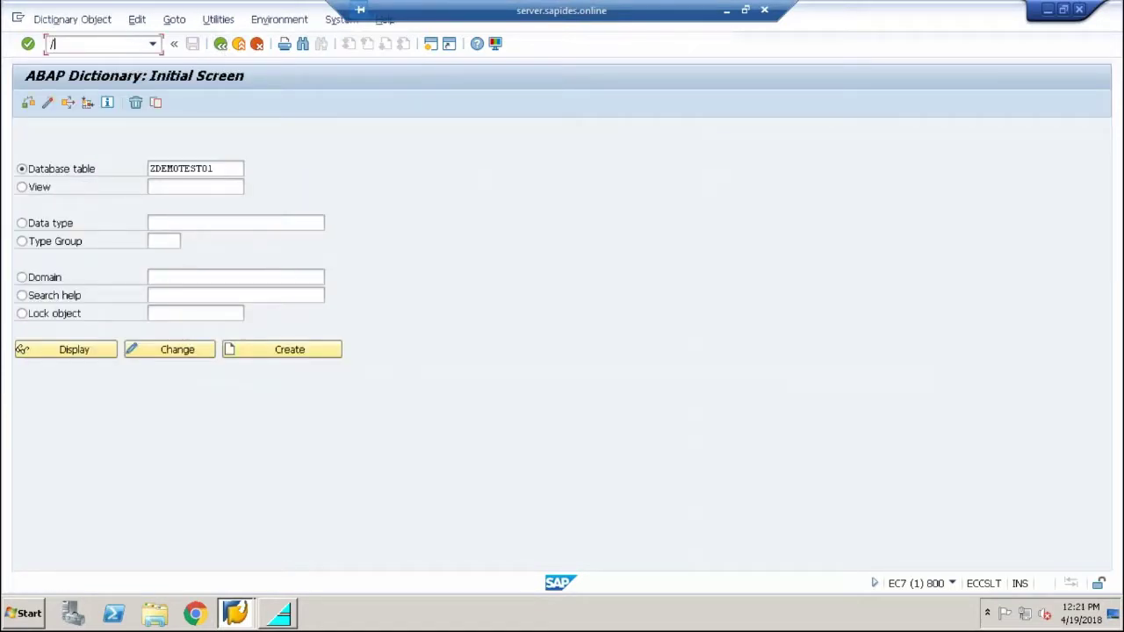
pyautogui.write('ose11')
pyautogui.press('Return')
# Choose search help as the dictionary object type and name the object ZDSHDEMOTEST01
pyautogui.click(37, 300)
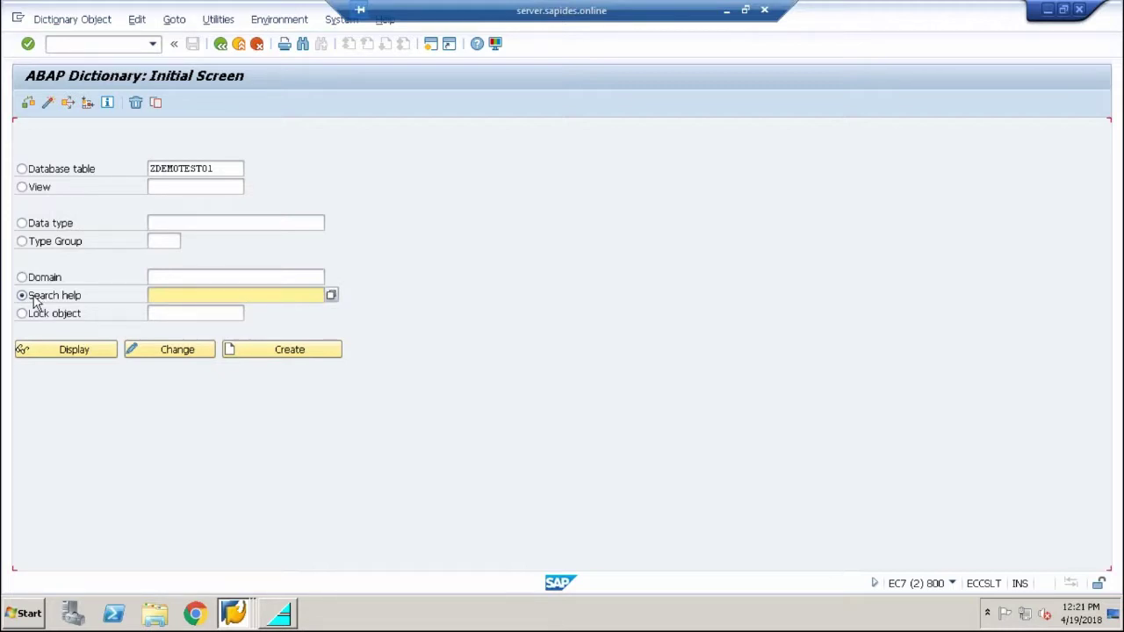
pyautogui.click(175, 290)
pyautogui.write('Z')
pyautogui.write('D')
pyautogui.write('SH')
pyautogui.write('_')
pyautogui.write('DEMO')
pyautogui.write('TEST')
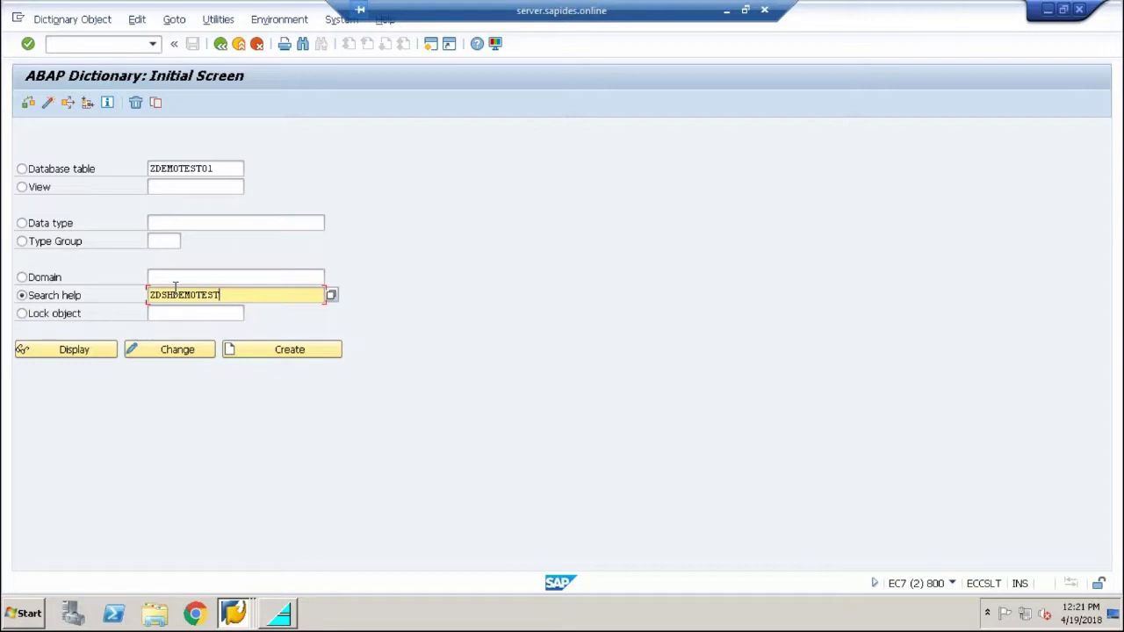
pyautogui.write('01')
# Create ZDSHDEMOTEST01 as an elementary search help with the short description ELEMENTARY SEARCH HELP TEST
pyautogui.click(232, 349)
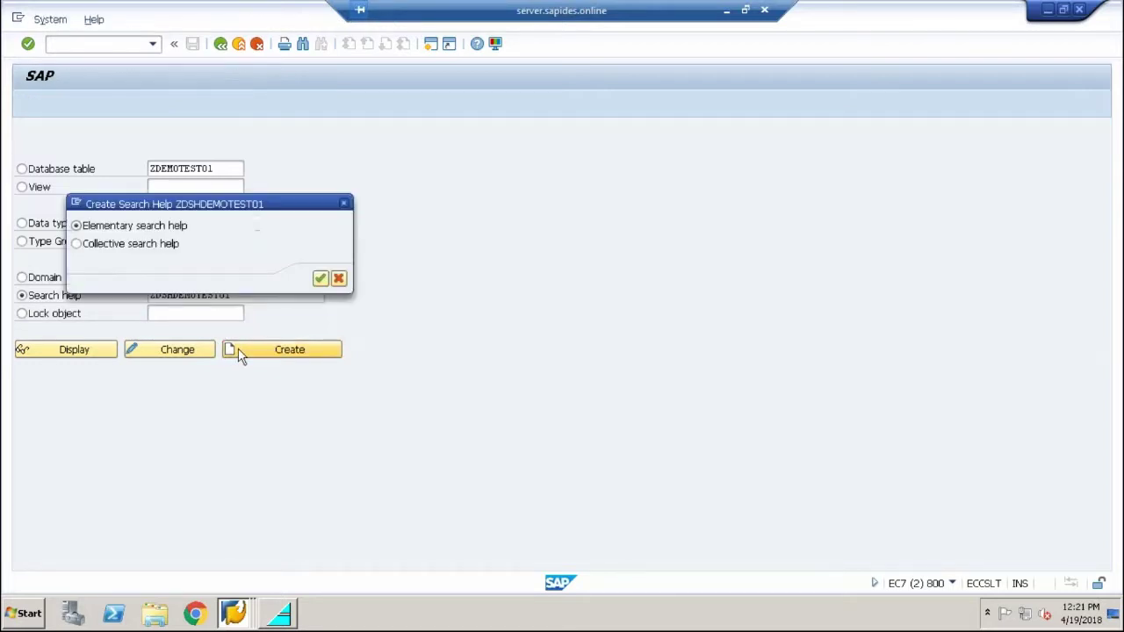
pyautogui.moveTo(224, 209); pyautogui.dragTo(286, 184)
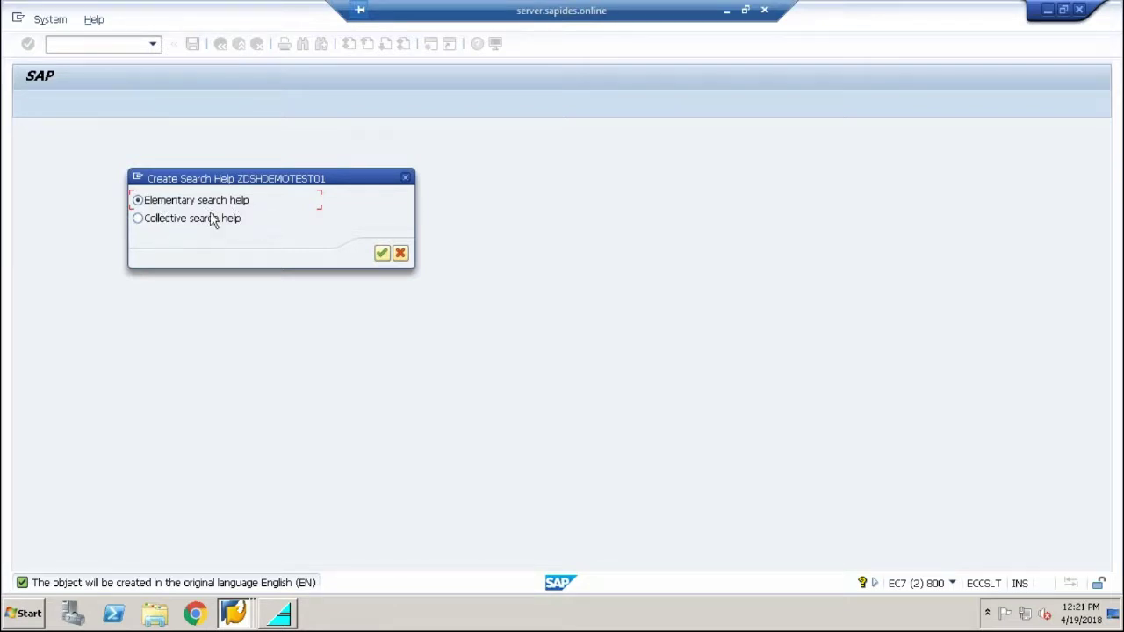
pyautogui.click(383, 254)
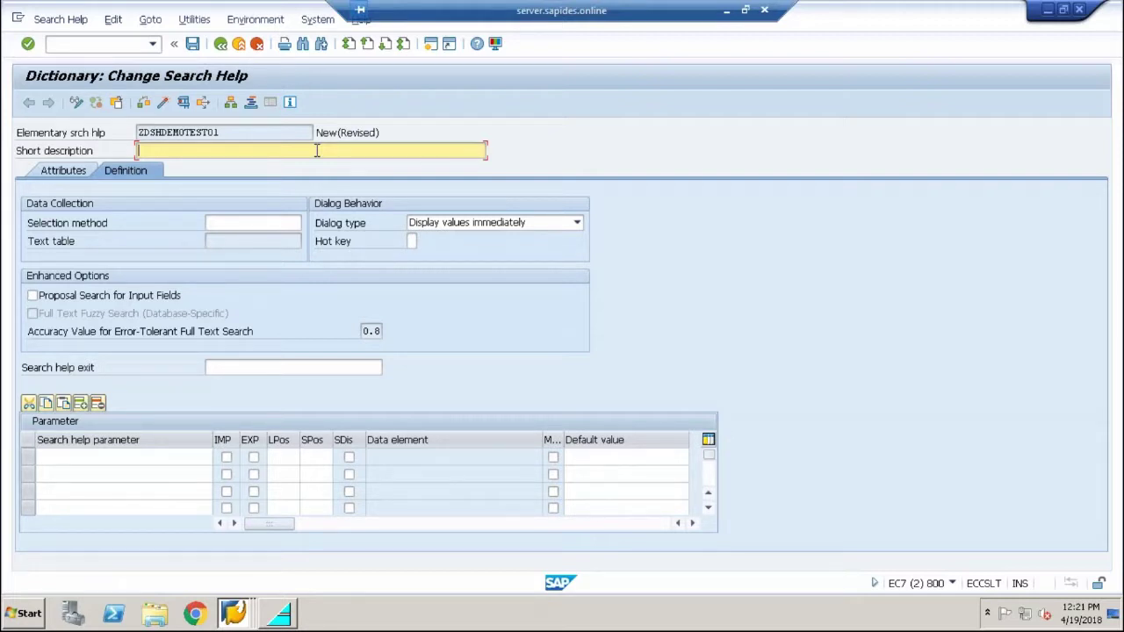
pyautogui.write('ELEMENTARY SEARCH HELP TEST')
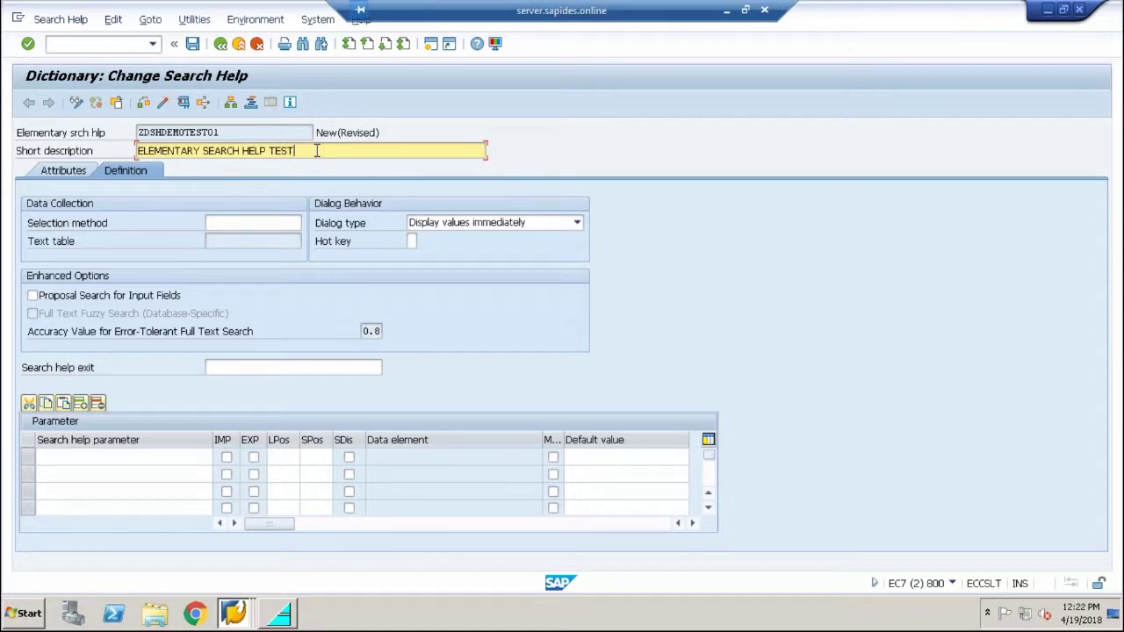
# Switch to the other session showing the ABAP Dictionary initial screen with table ZDEMOTEST01
pyautogui.click(259, 226)
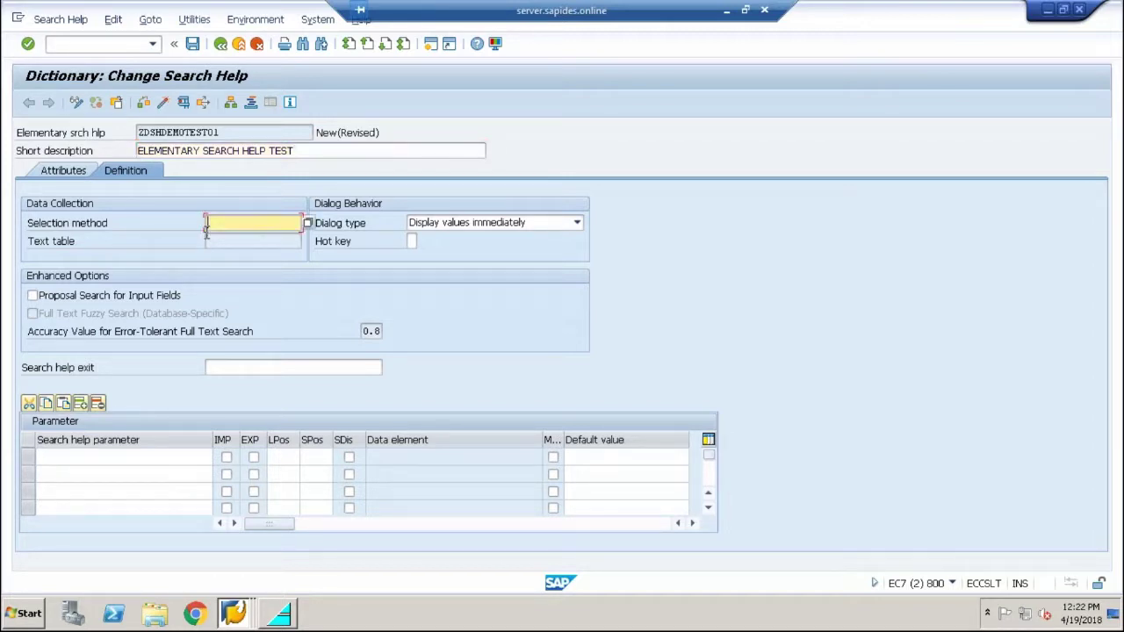
pyautogui.click(235, 612)
pyautogui.click(166, 550)
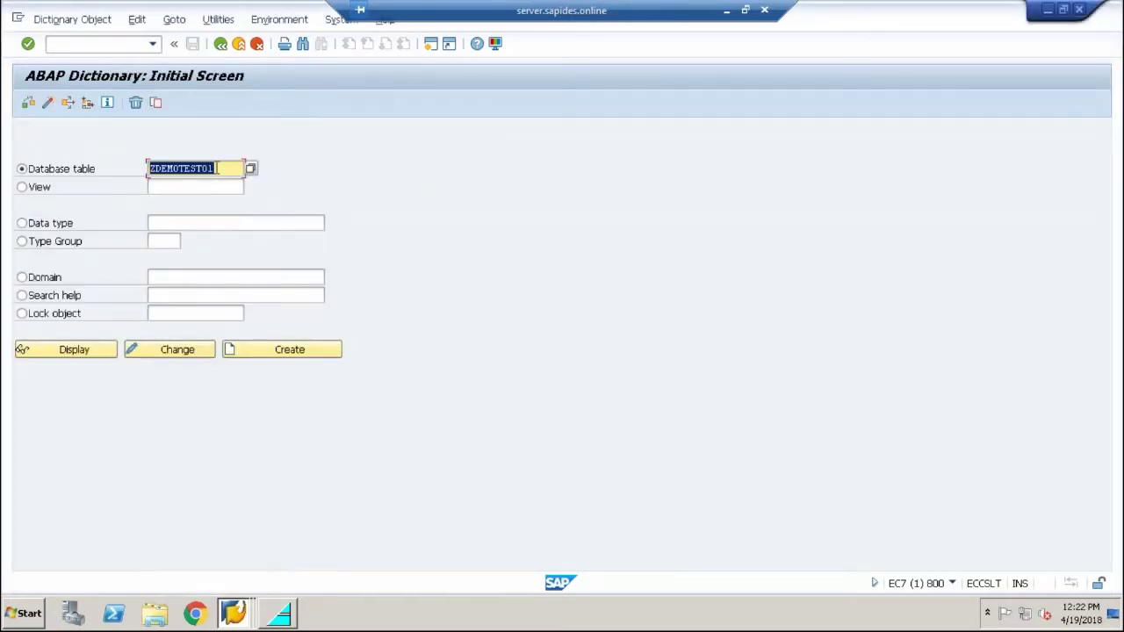
pyautogui.rightClick(195, 167)
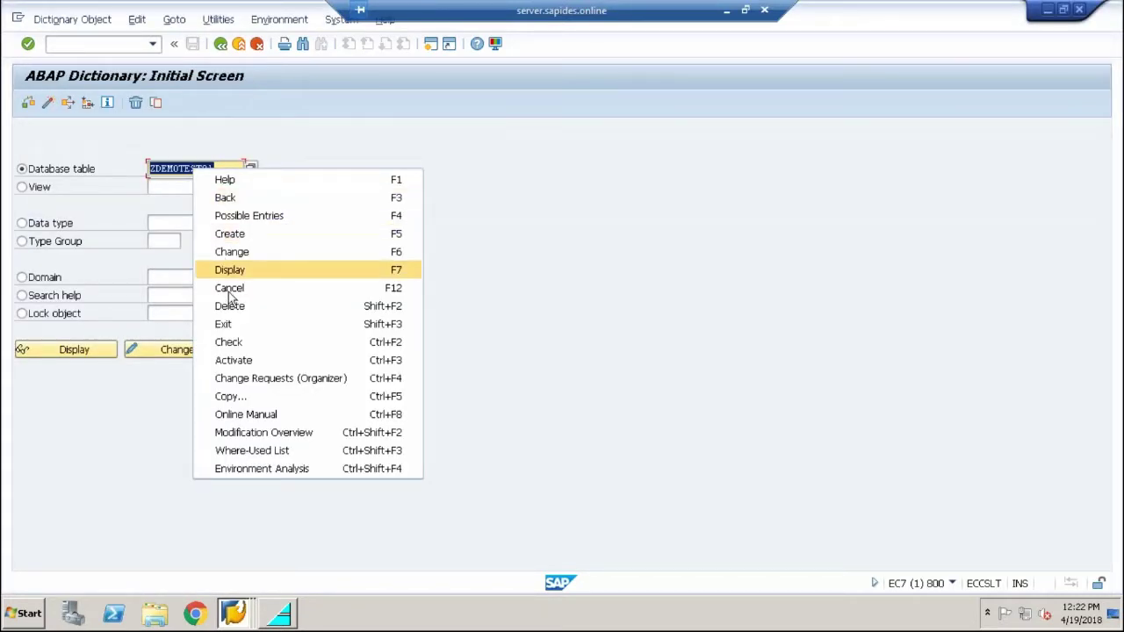
pyautogui.click(229, 396)
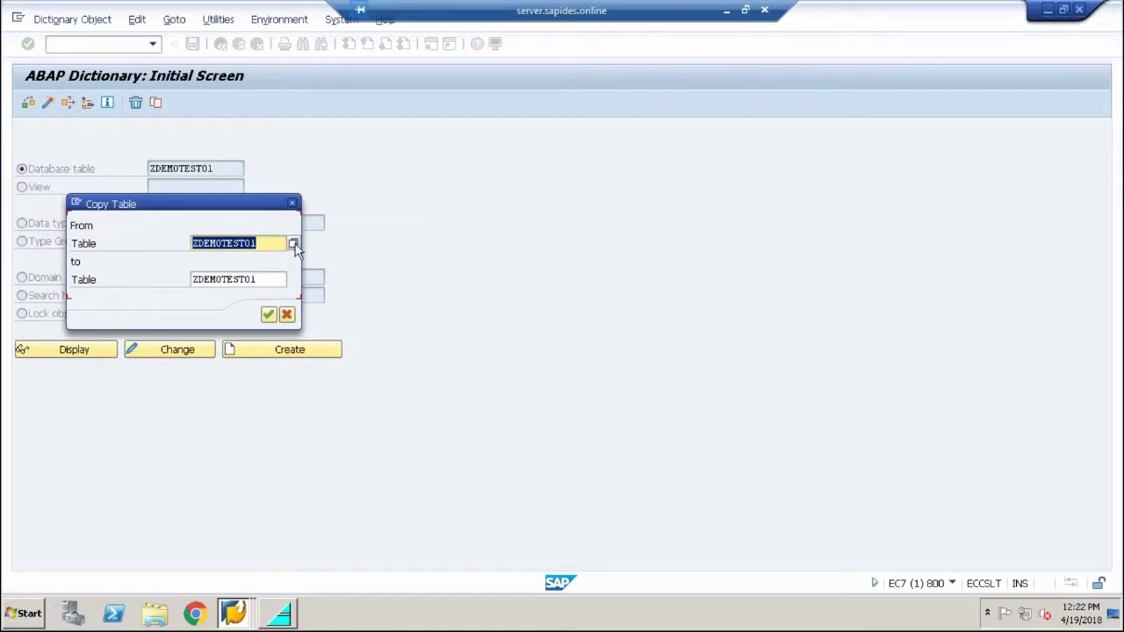
pyautogui.click(292, 203)
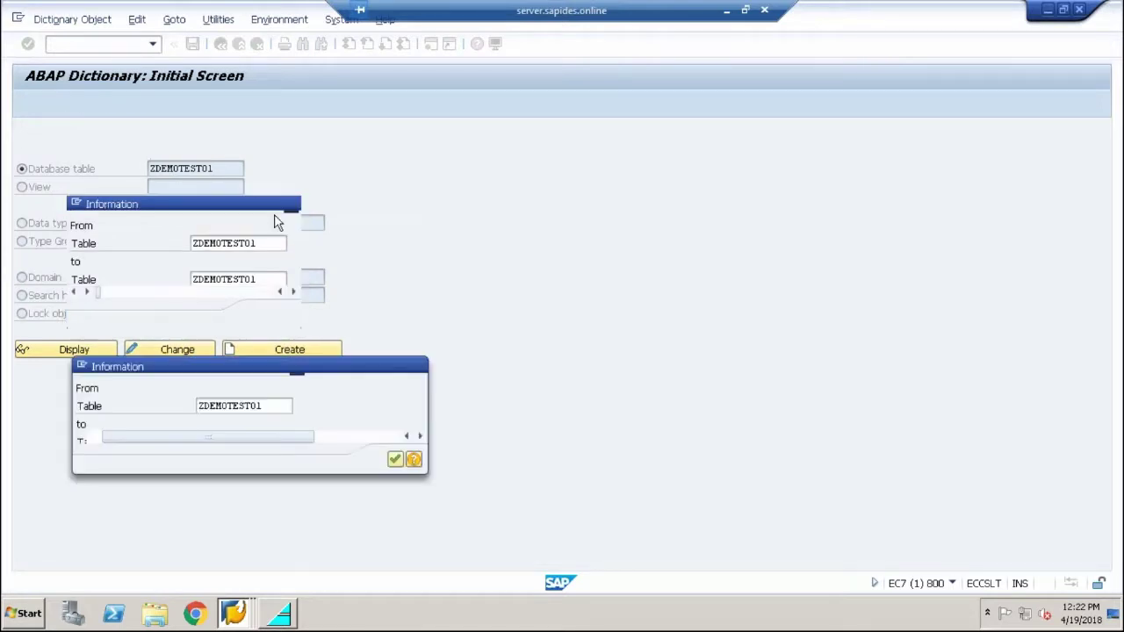
pyautogui.click(418, 369)
# Take the table name ZDEMOTEST01 from this session and enter it as the selection method of search help ZDSHDEMOTEST01
pyautogui.click(224, 164)
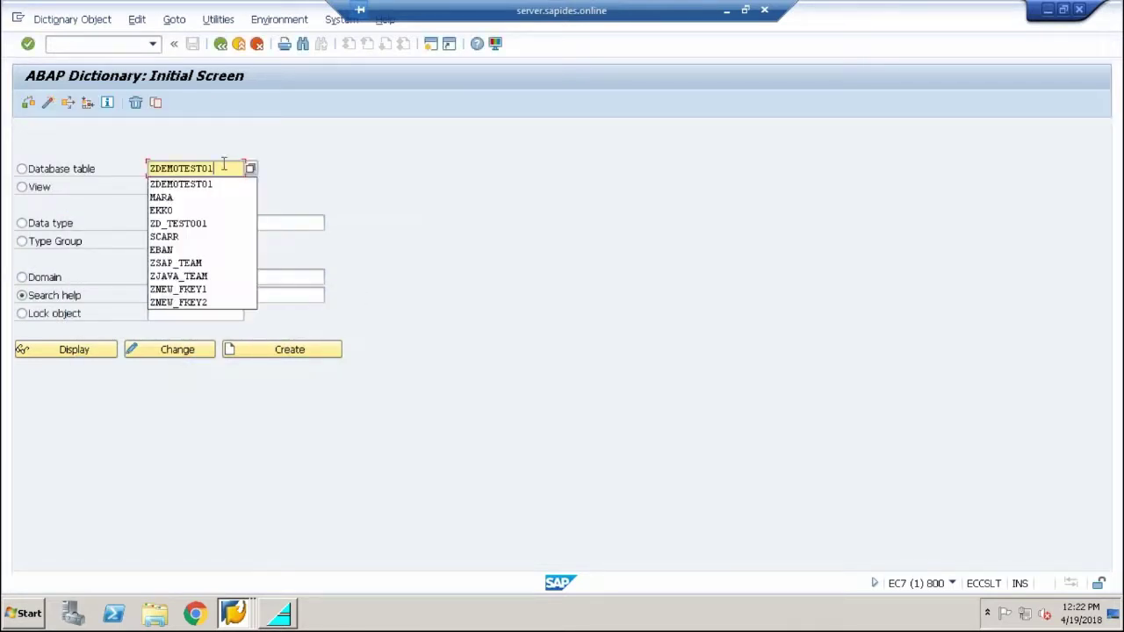
pyautogui.click(207, 164)
pyautogui.click(207, 164)
pyautogui.click(250, 617)
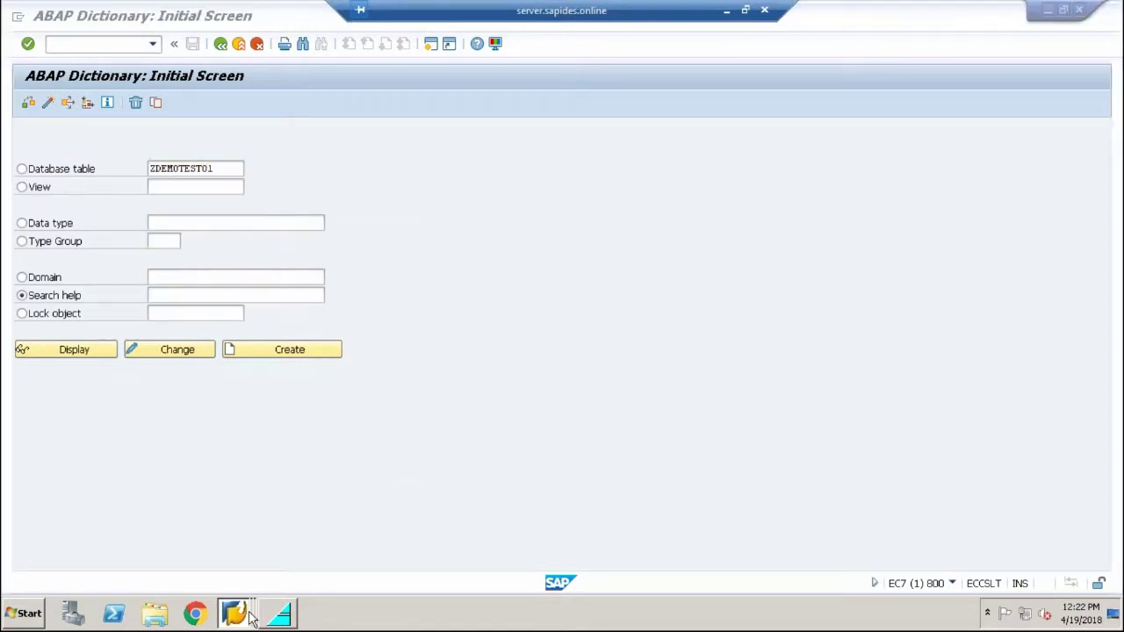
pyautogui.click(281, 574)
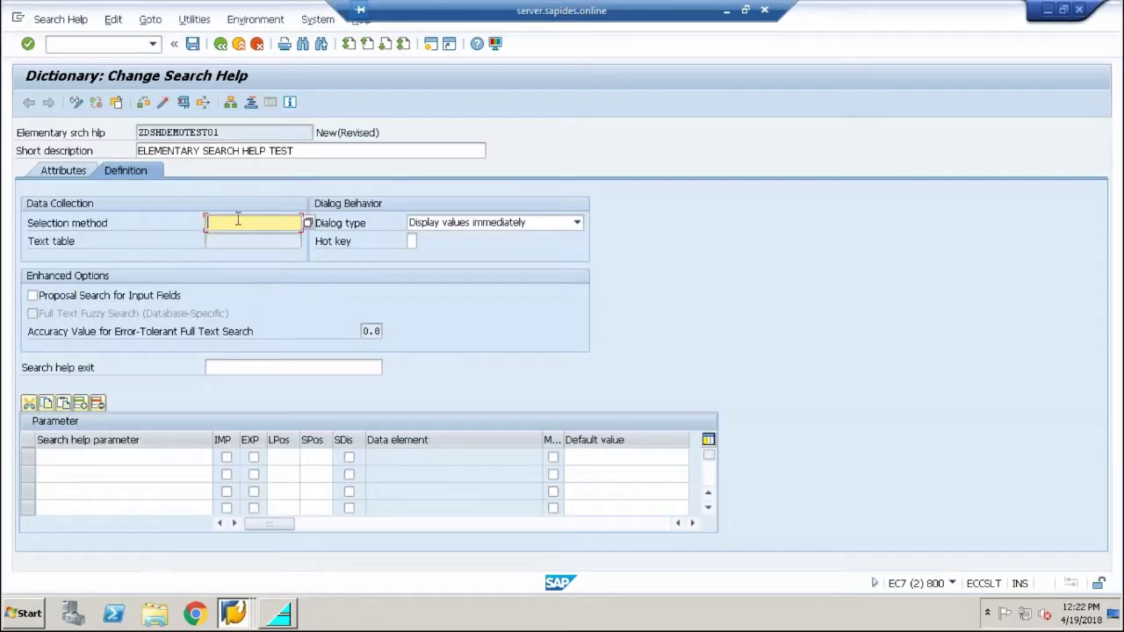
pyautogui.write('ZDEMOTEST01')
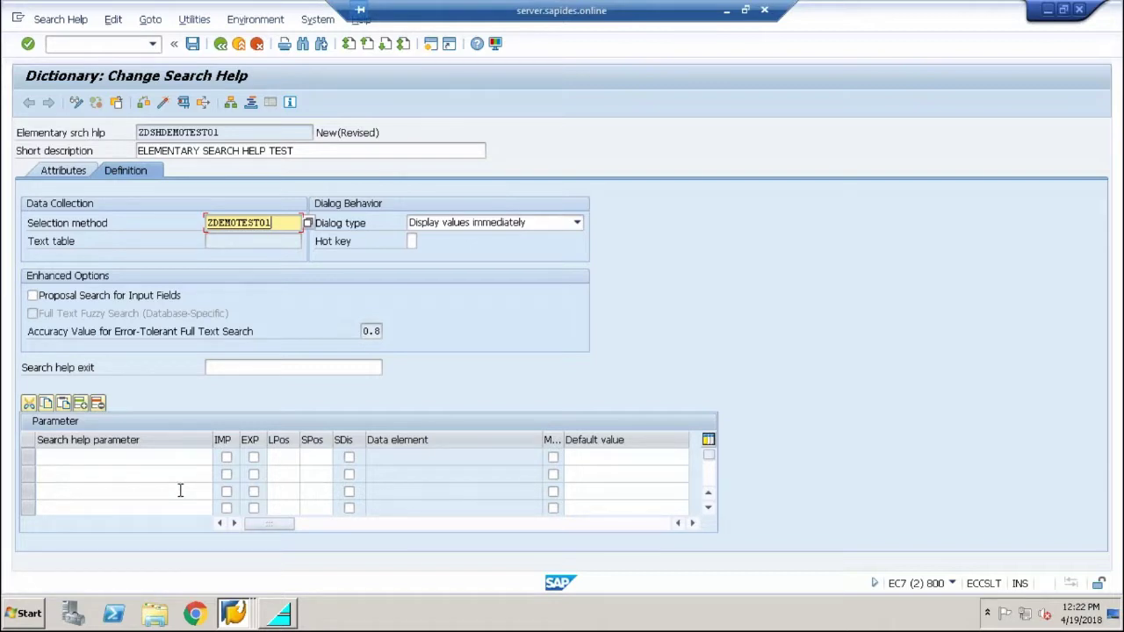
pyautogui.press('Return')
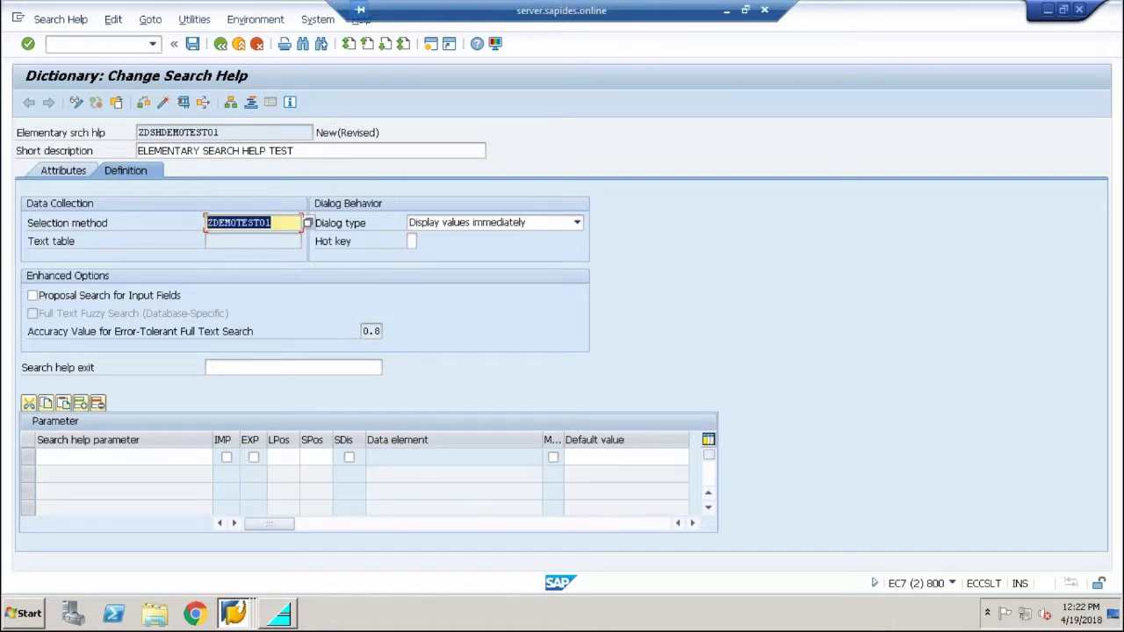
# Add the table field ROLLNO as the first search help parameter, picking it from the possible entries
pyautogui.click(123, 457)
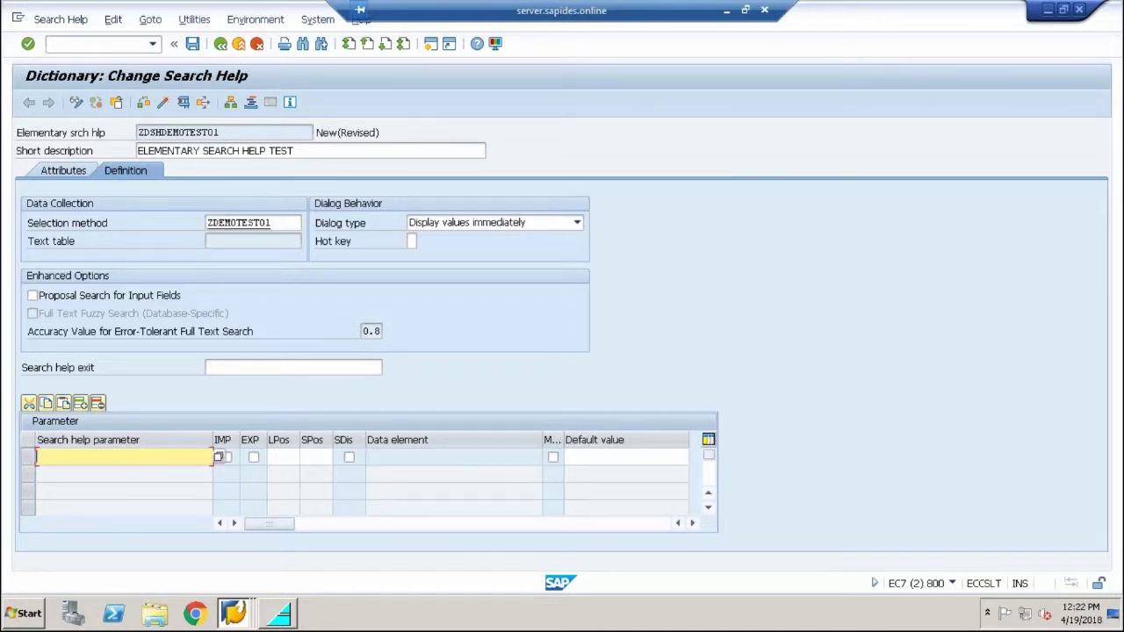
pyautogui.click(219, 458)
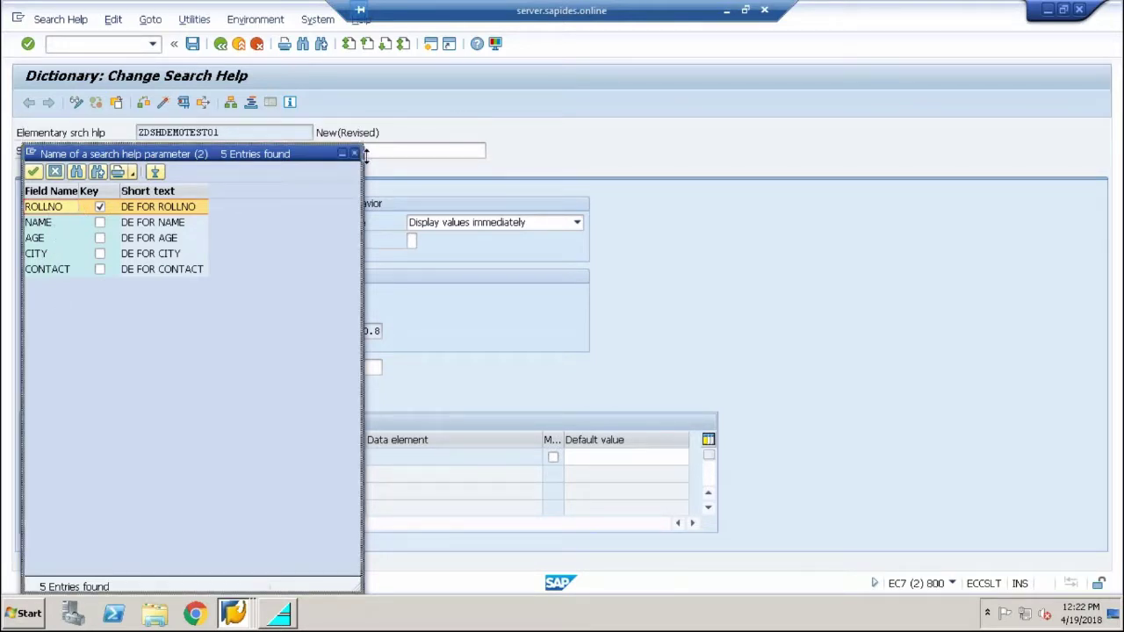
pyautogui.moveTo(366, 154); pyautogui.dragTo(366, 151)
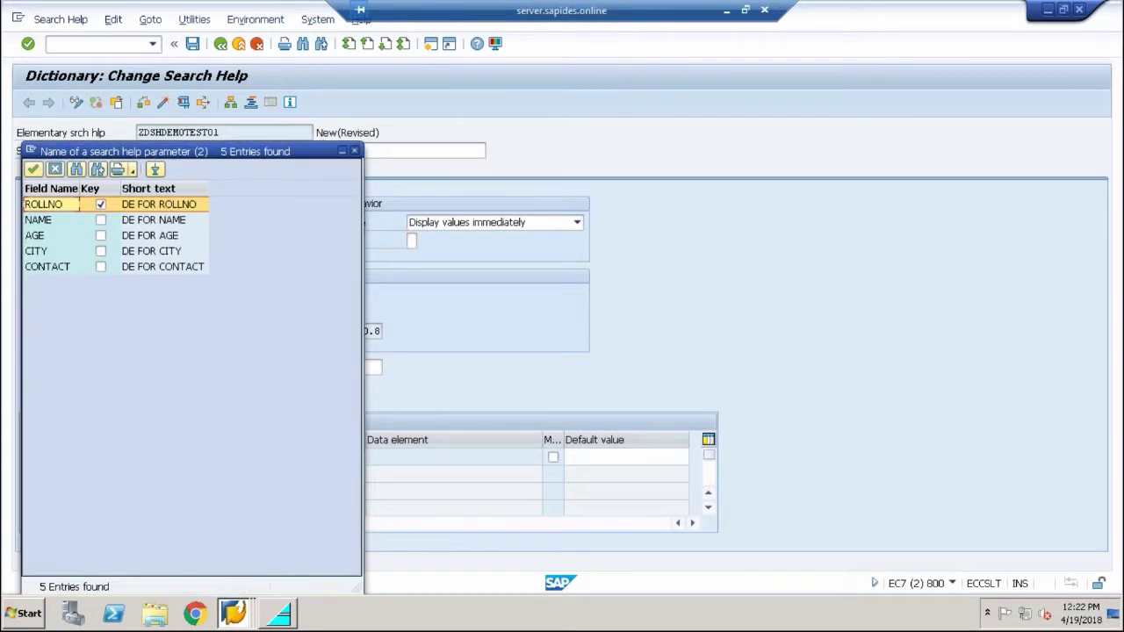
pyautogui.click(41, 209)
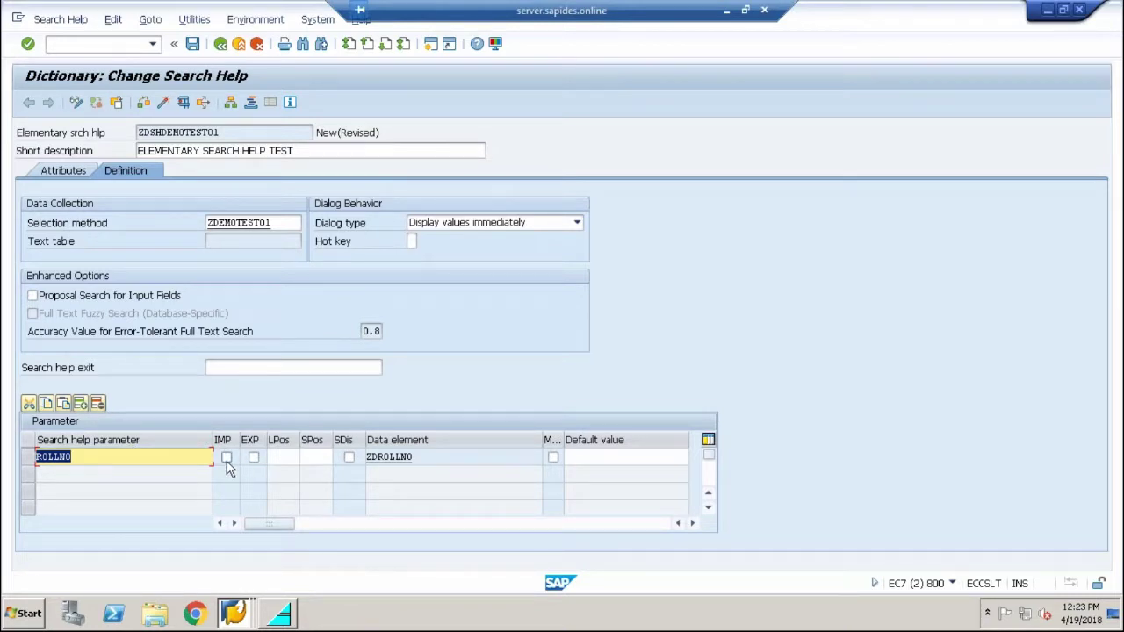
# Mark the ROLLNO parameter as both import and export, and set its list position and selection position to 1
pyautogui.click(227, 459)
pyautogui.click(253, 458)
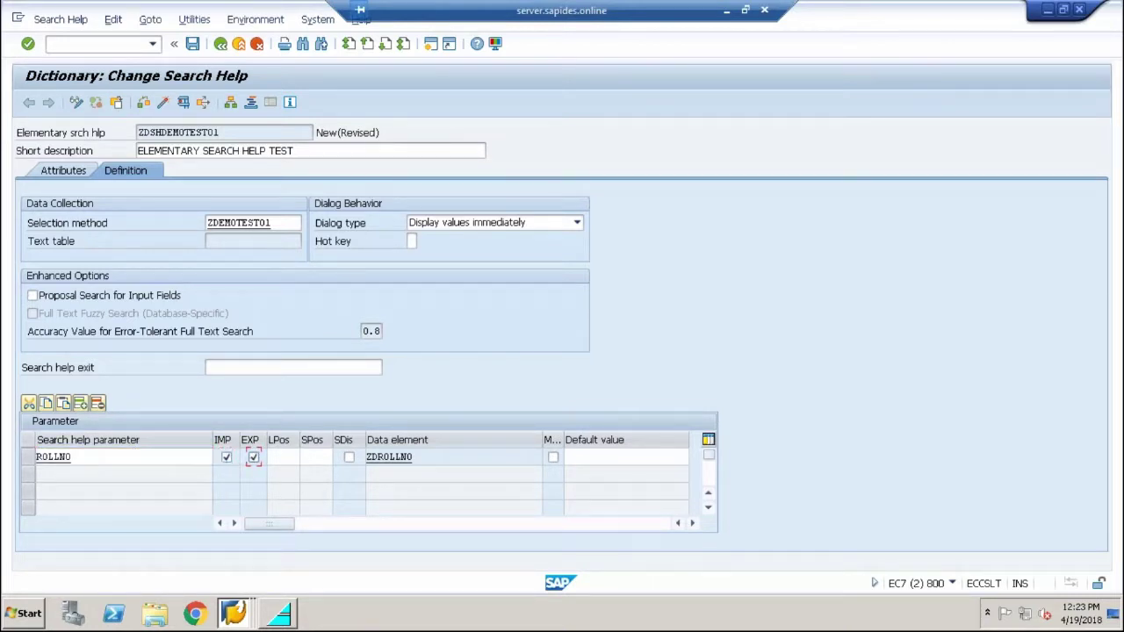
pyautogui.click(273, 458)
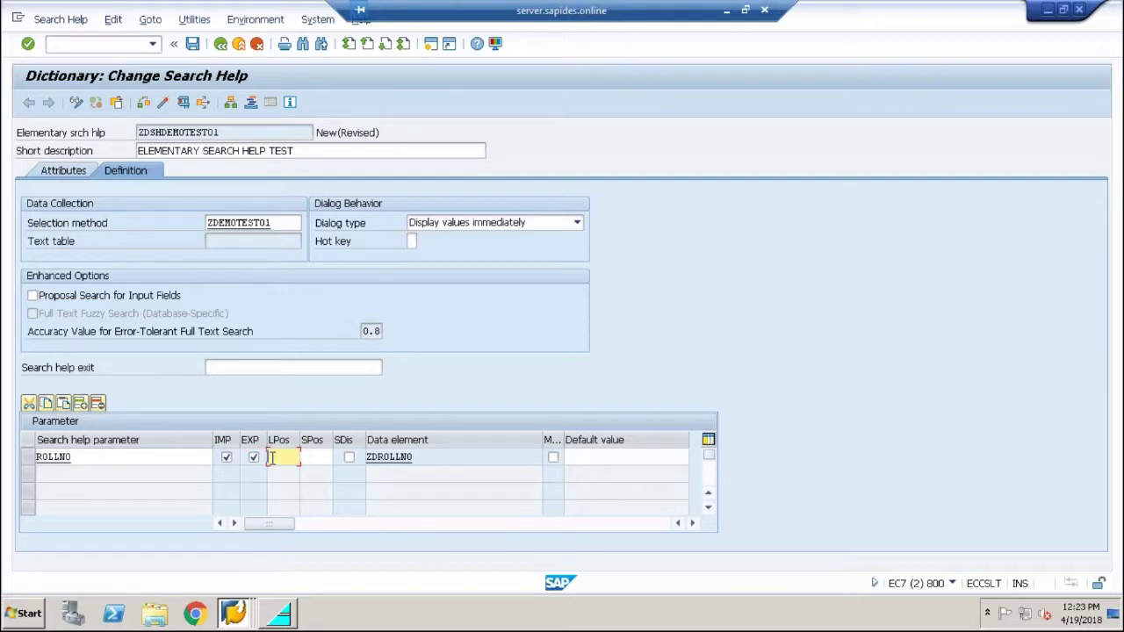
pyautogui.write('1')
pyautogui.click(303, 457)
pyautogui.write('1')
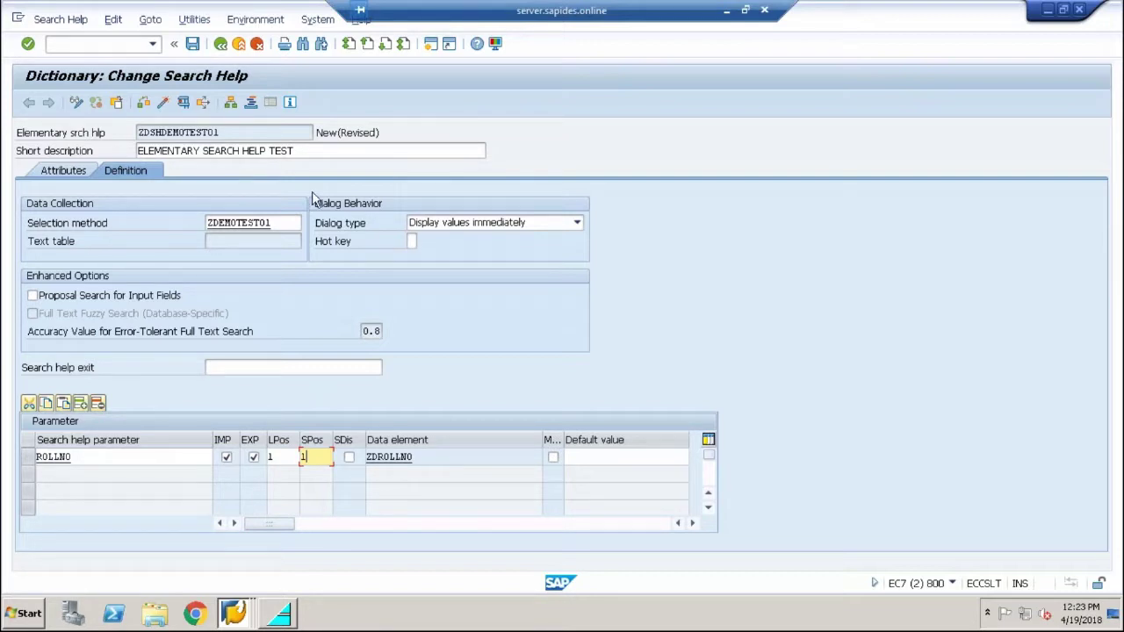
# Save search help ZDSHDEMOTEST01 as a local object and activate it
pyautogui.click(193, 43)
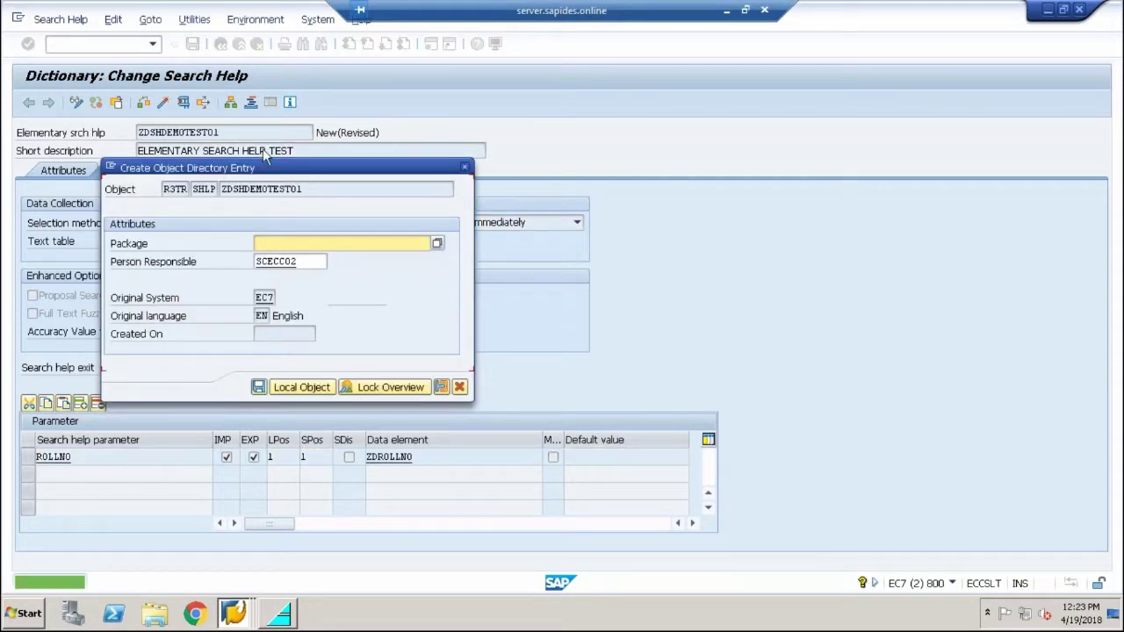
pyautogui.click(300, 391)
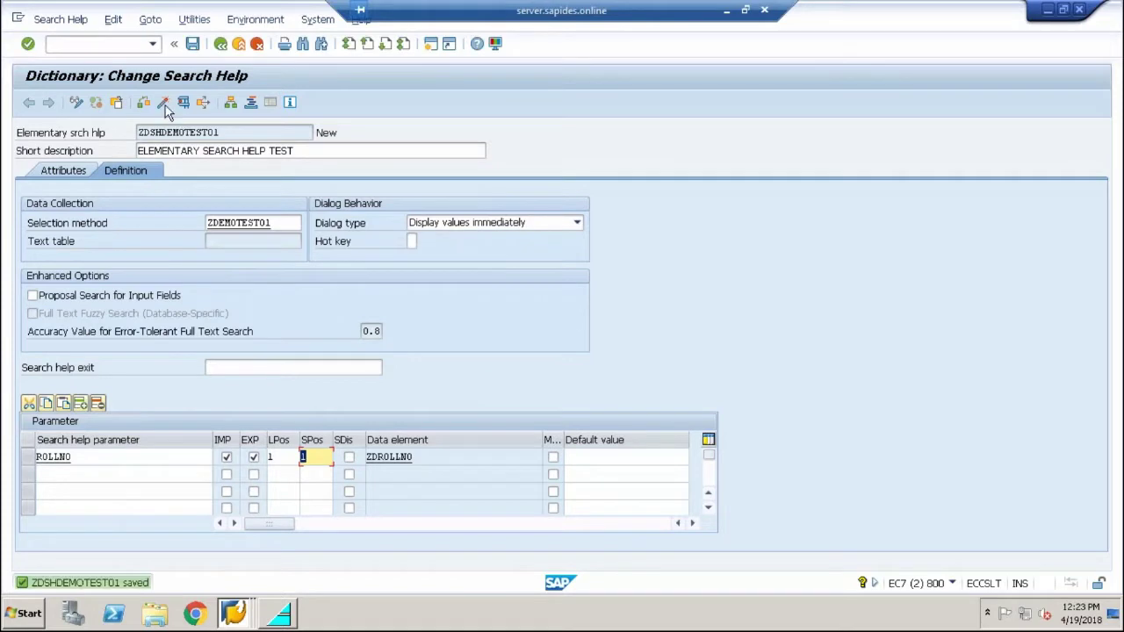
pyautogui.click(164, 104)
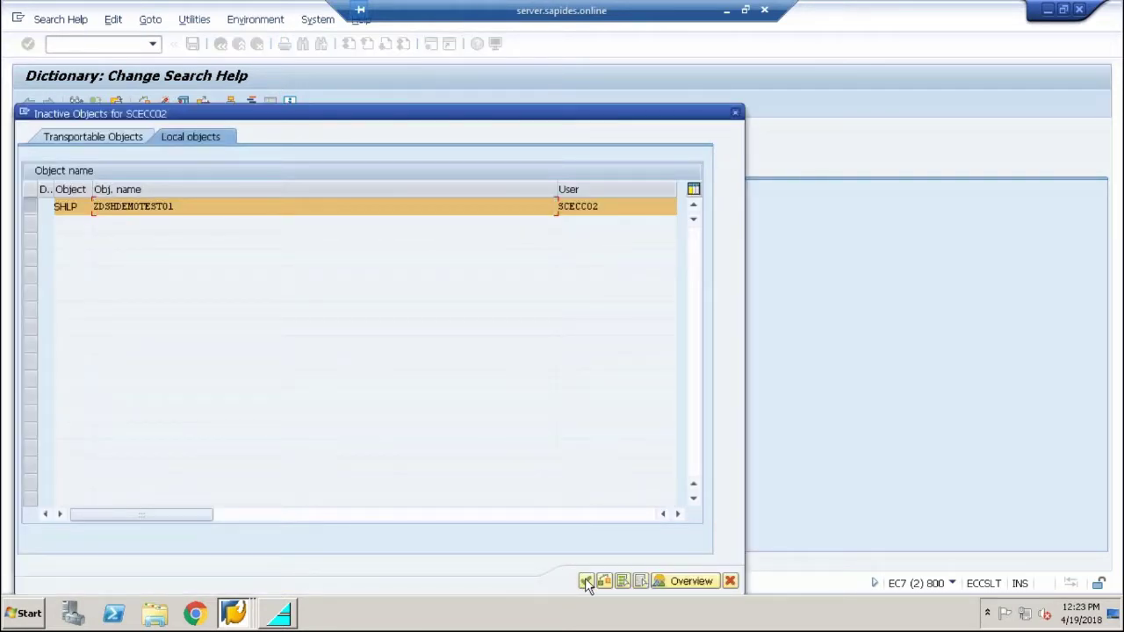
pyautogui.press('Return')
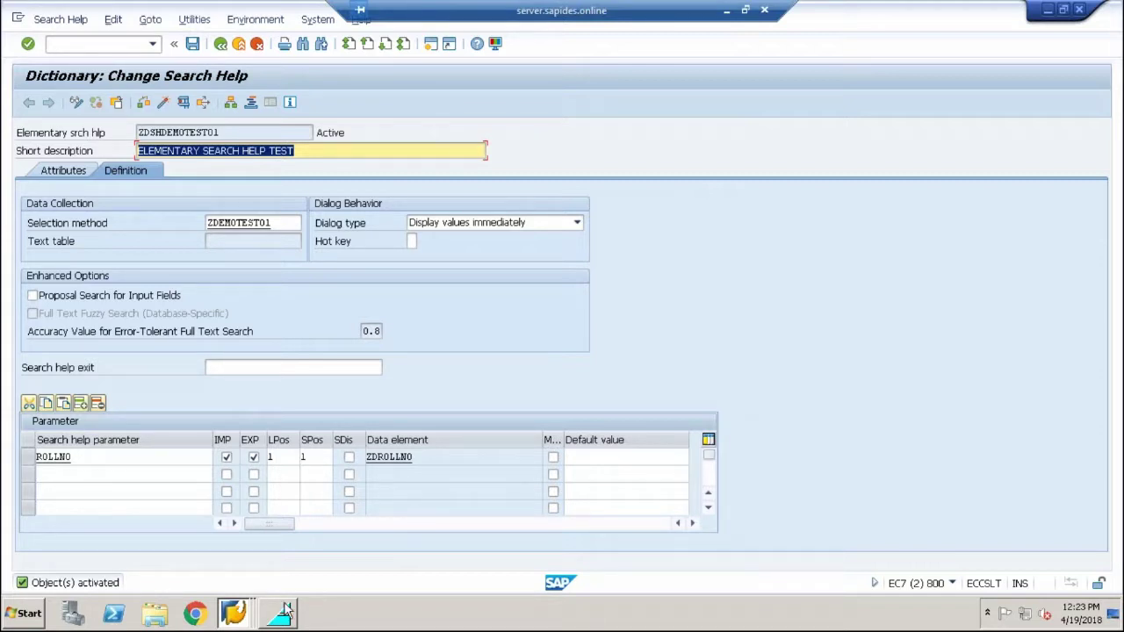
# Display database table ZDEMOTEST01 in the other session and switch it to change mode
pyautogui.moveTo(249, 612)
pyautogui.click(228, 553)
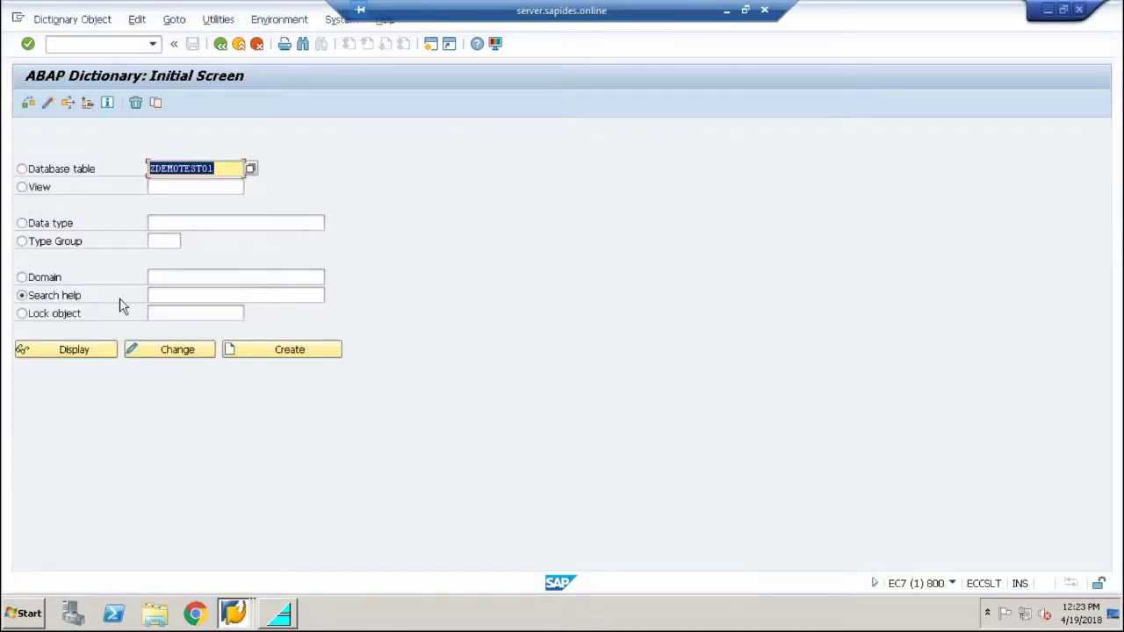
pyautogui.click(84, 351)
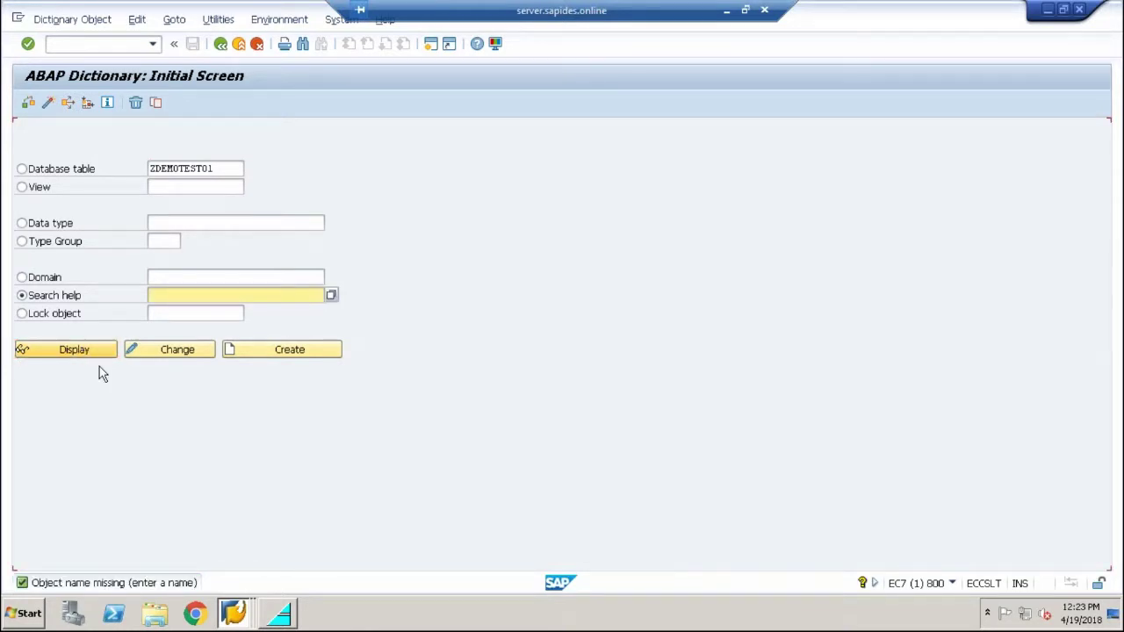
pyautogui.click(70, 175)
pyautogui.click(108, 353)
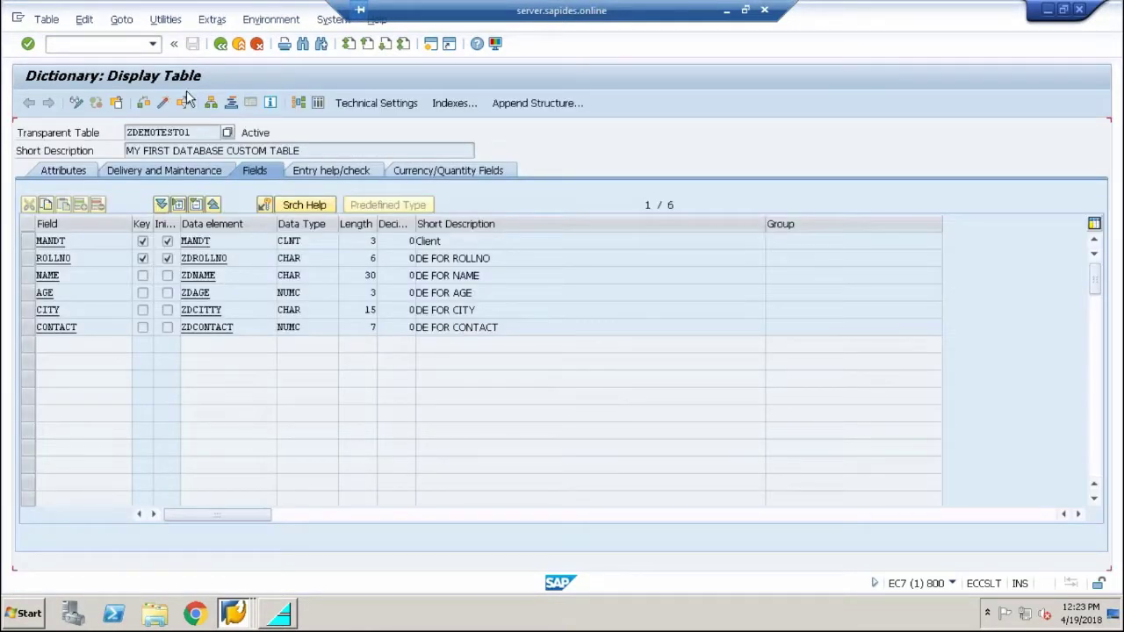
pyautogui.click(76, 102)
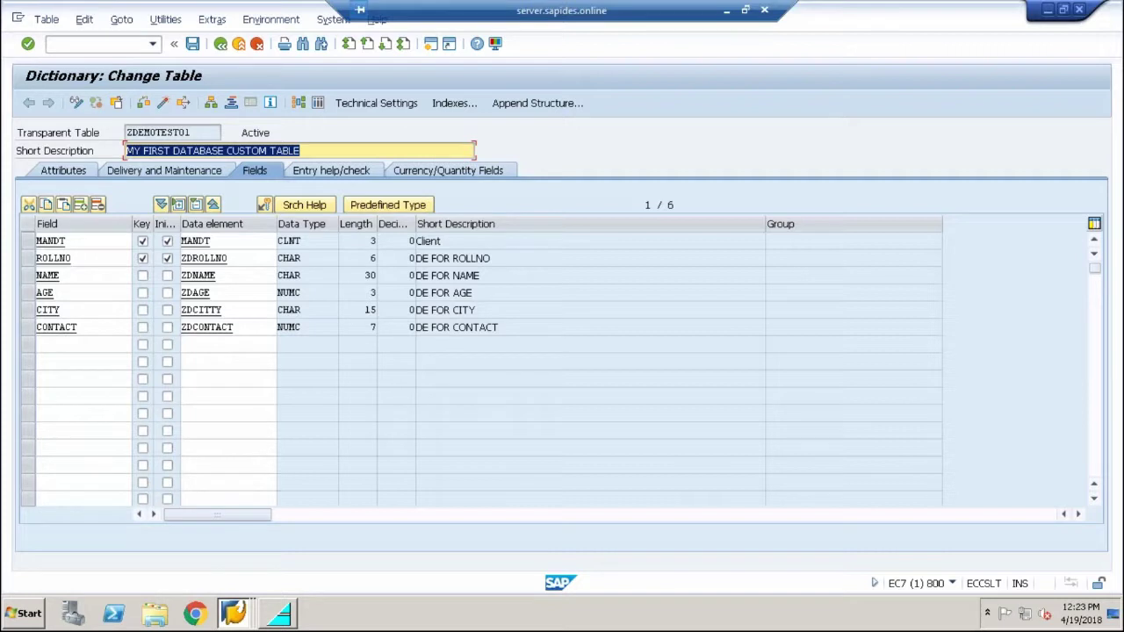
# Open data element ZDROLLNO from the ROLLNO field and show its further characteristics
pyautogui.click(209, 261)
pyautogui.doubleClick(210, 261)
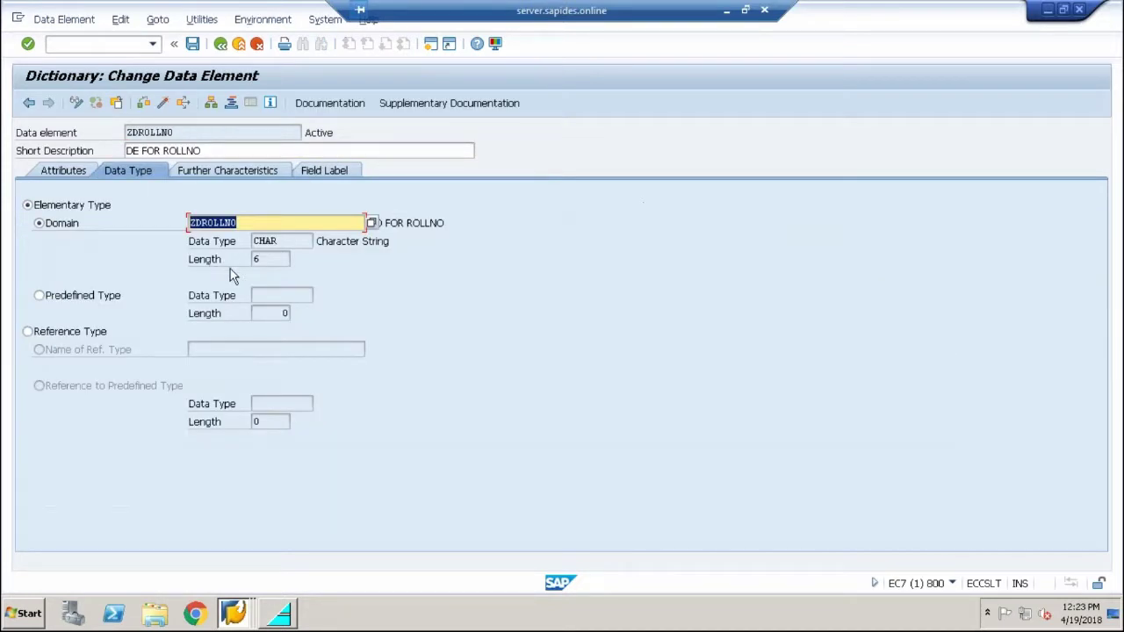
pyautogui.click(235, 170)
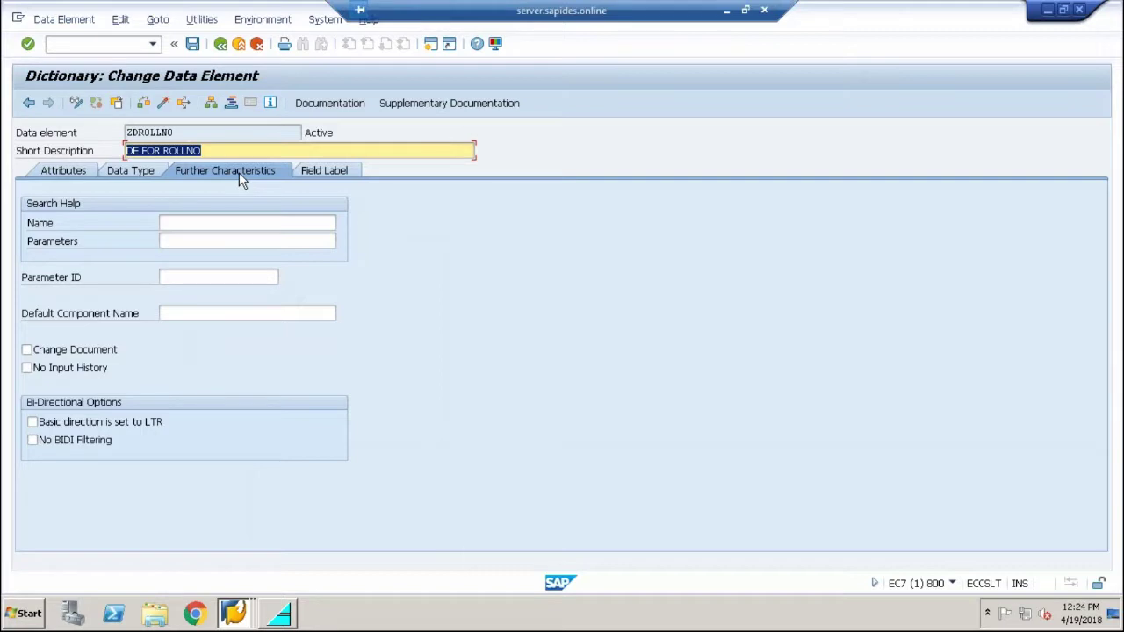
# Copy the name ZDSHDEMOTEST01 from the search help session and enter it as the search help name of data element ZDROLLNO
pyautogui.click(234, 612)
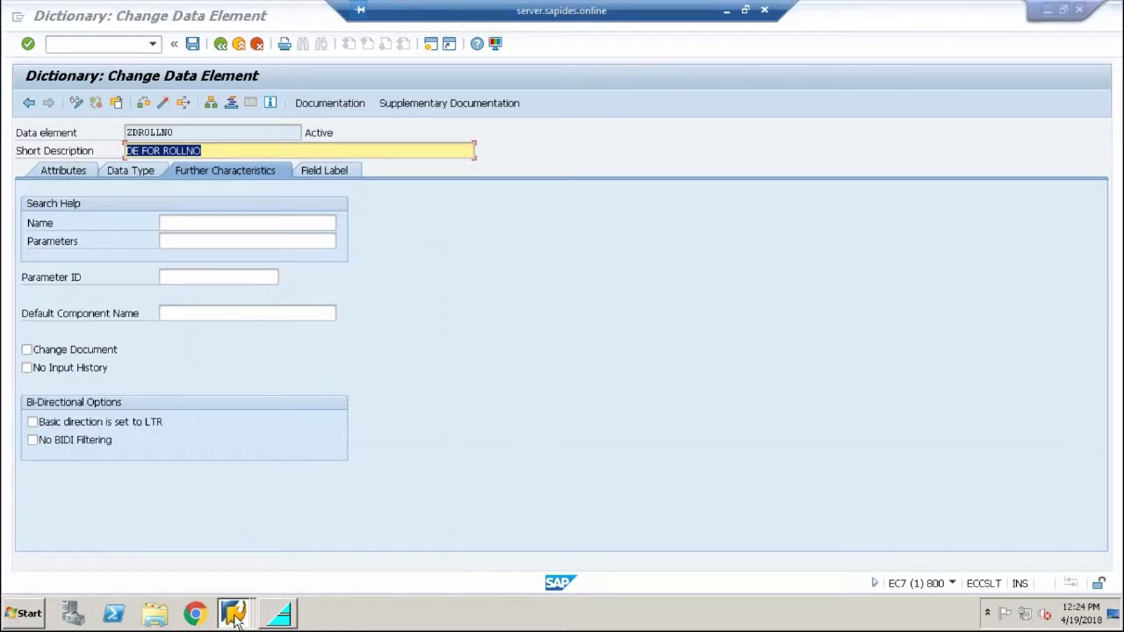
pyautogui.click(231, 577)
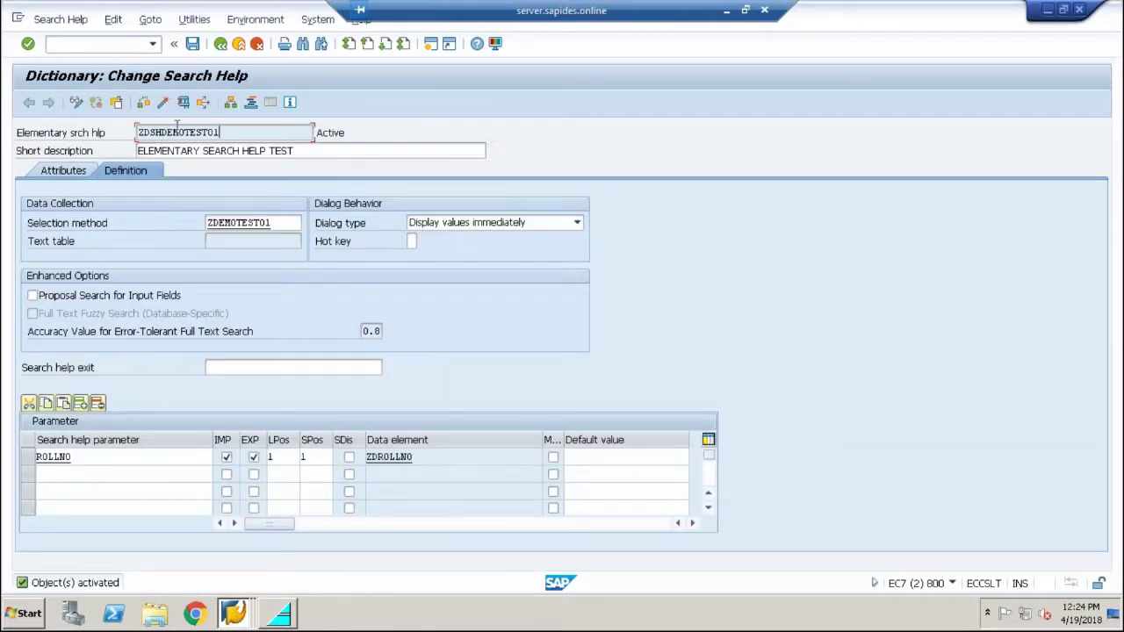
pyautogui.moveTo(219, 131); pyautogui.dragTo(140, 131)
pyautogui.hotkey('ctrl', 'c')
pyautogui.click(246, 619)
pyautogui.click(246, 556)
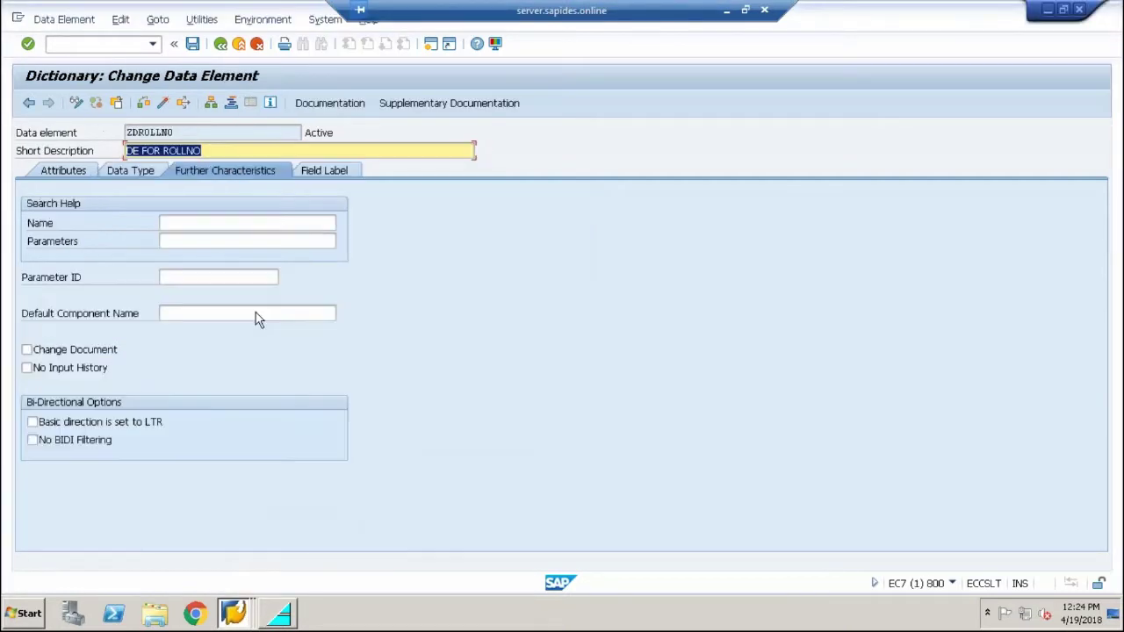
pyautogui.click(334, 222)
pyautogui.hotkey('ctrl', 'v')
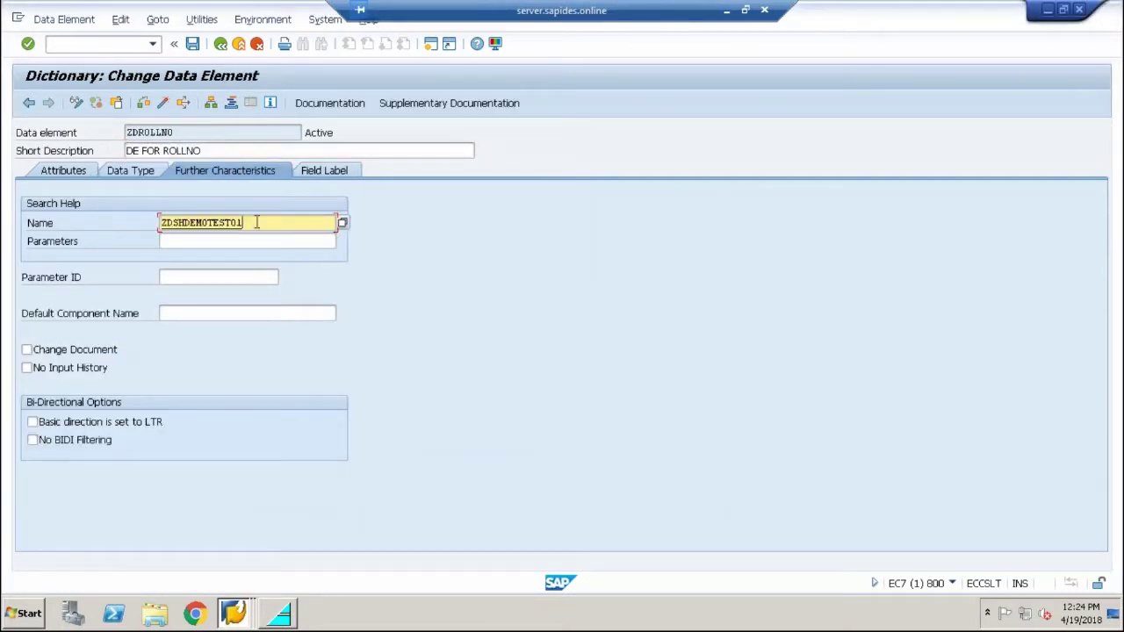
# Assign ROLLNO as the search help parameter of the data element, picking it from the possible entries
pyautogui.click(336, 240)
pyautogui.click(342, 239)
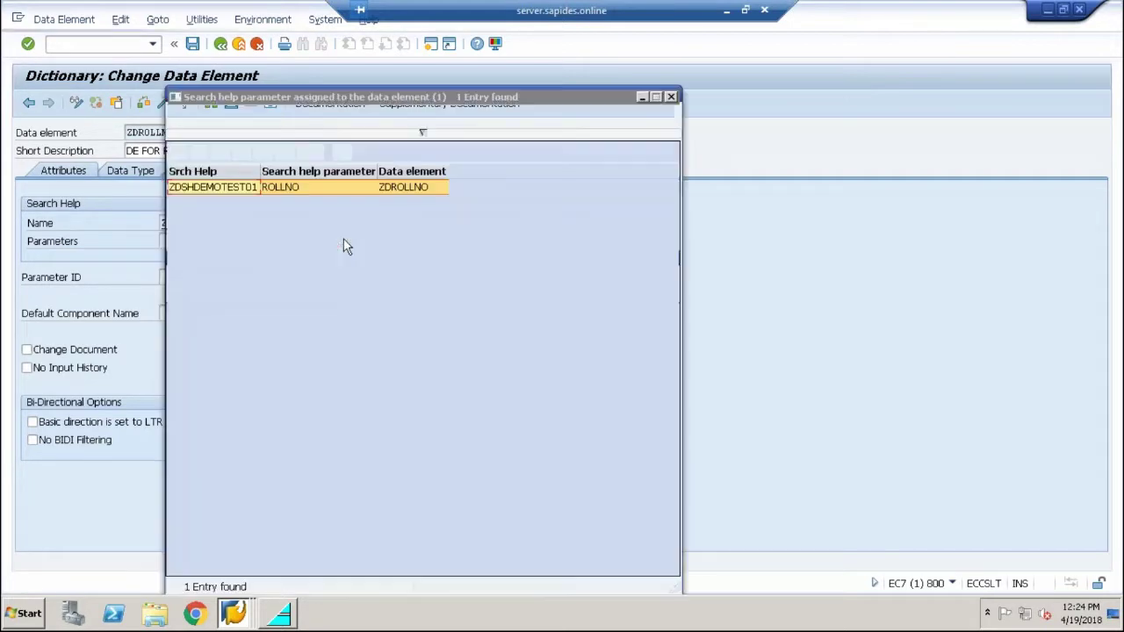
pyautogui.doubleClick(303, 186)
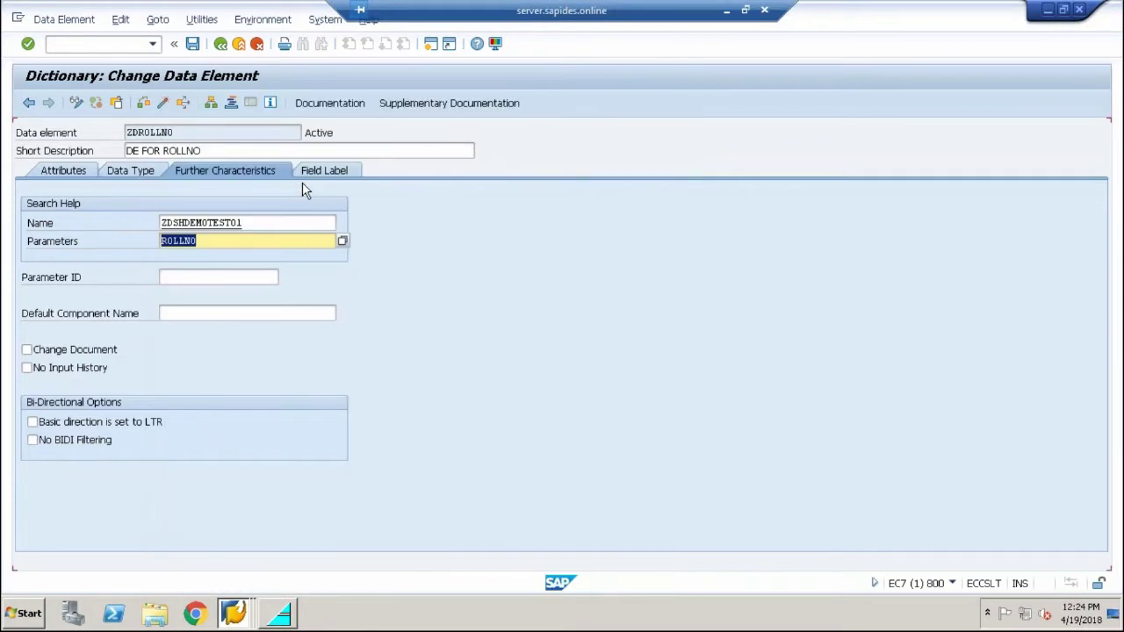
# Save data element ZDROLLNO and activate it from the inactive local objects
pyautogui.click(194, 46)
pyautogui.click(164, 105)
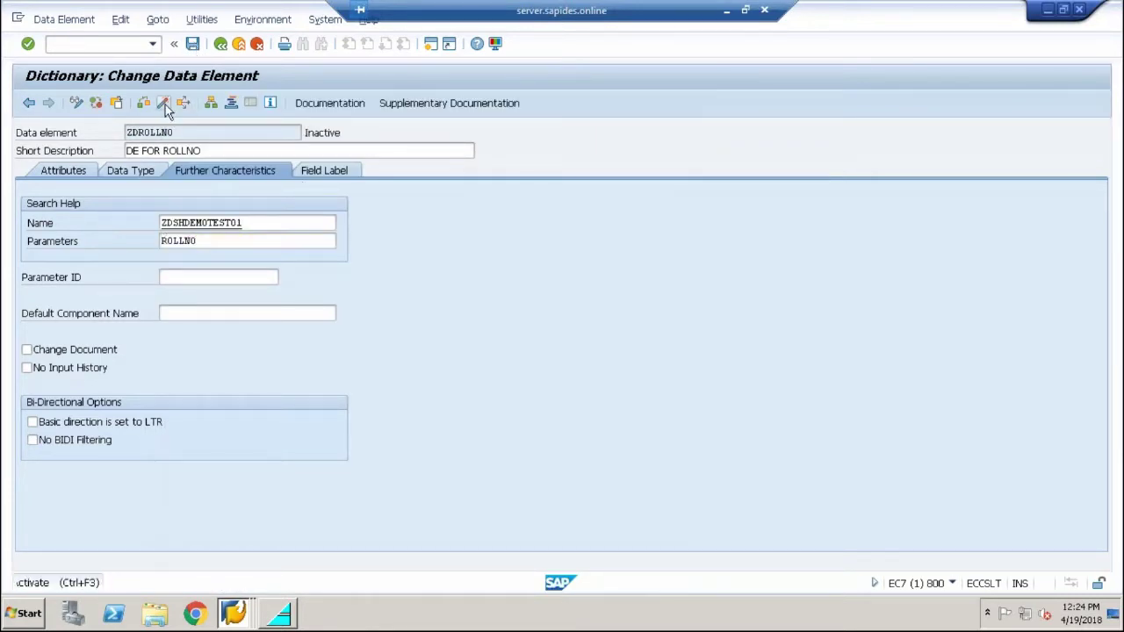
pyautogui.click(586, 581)
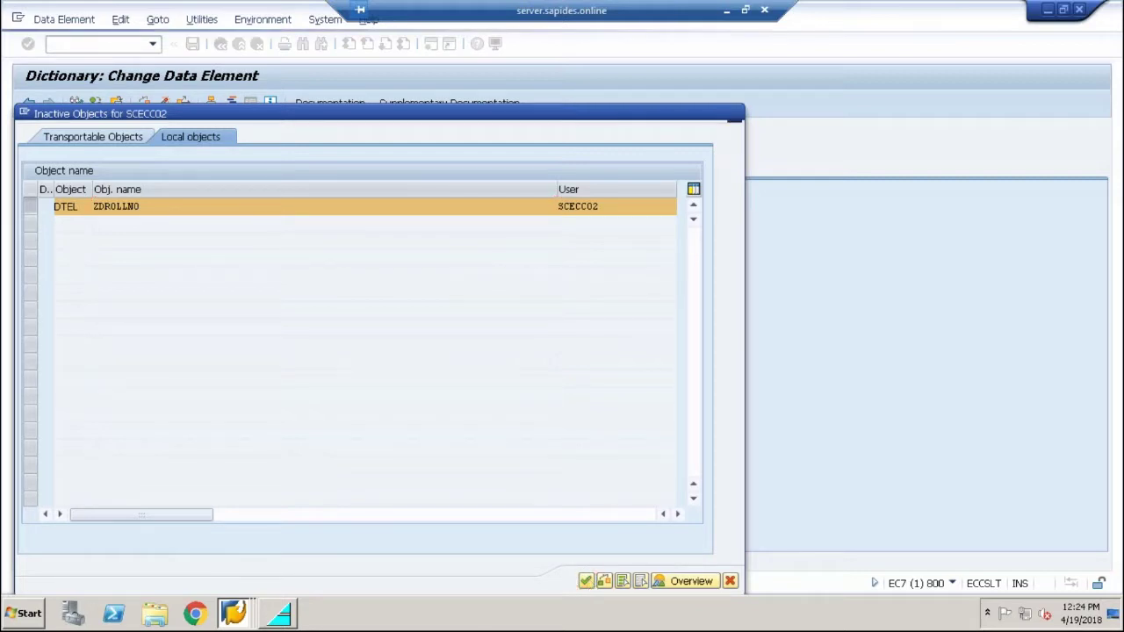
# Return to table ZDEMOTEST01, save it and open its data browser selection screen
pyautogui.click(220, 43)
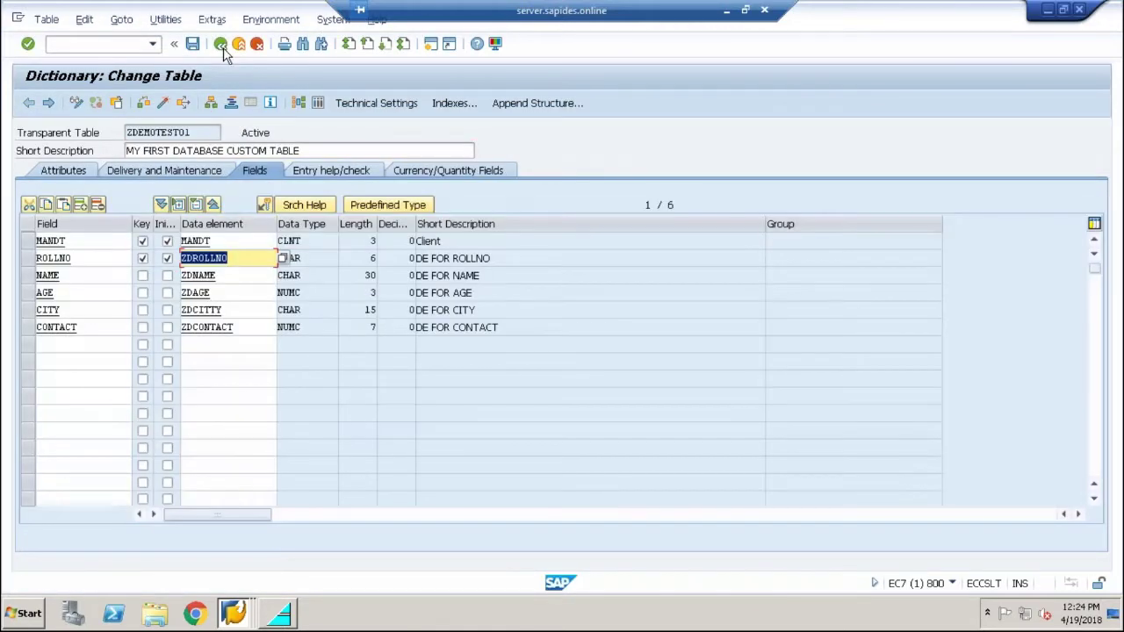
pyautogui.click(192, 44)
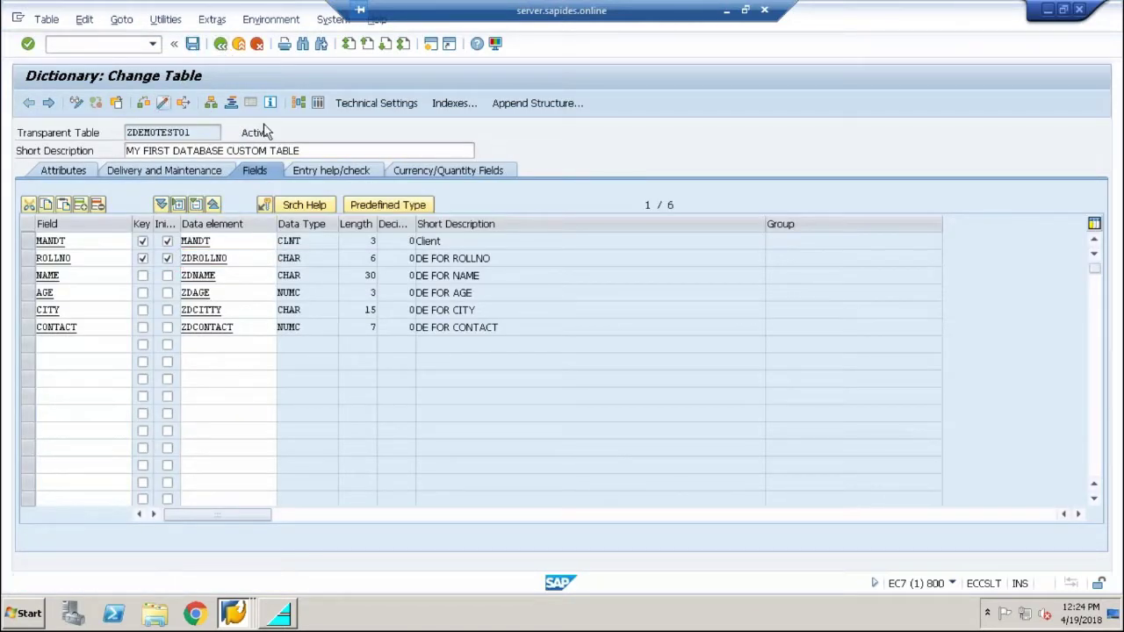
pyautogui.click(318, 104)
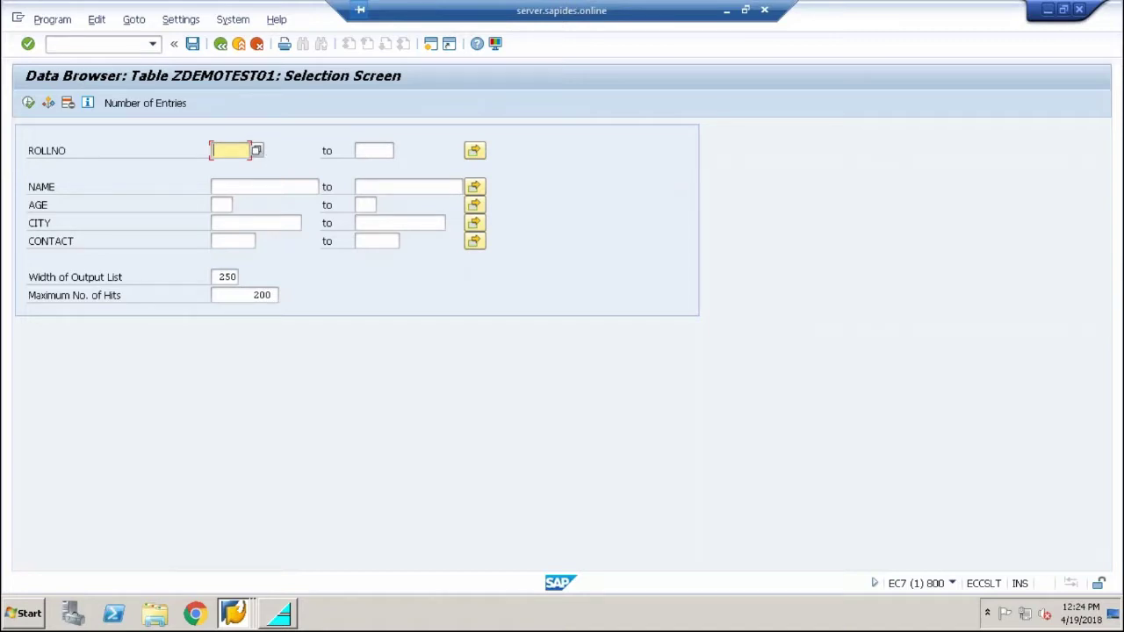
# Check whether the NAME, AGE, CITY and CONTACT selection fields offer input help
pyautogui.click(260, 187)
pyautogui.click(224, 203)
pyautogui.click(229, 238)
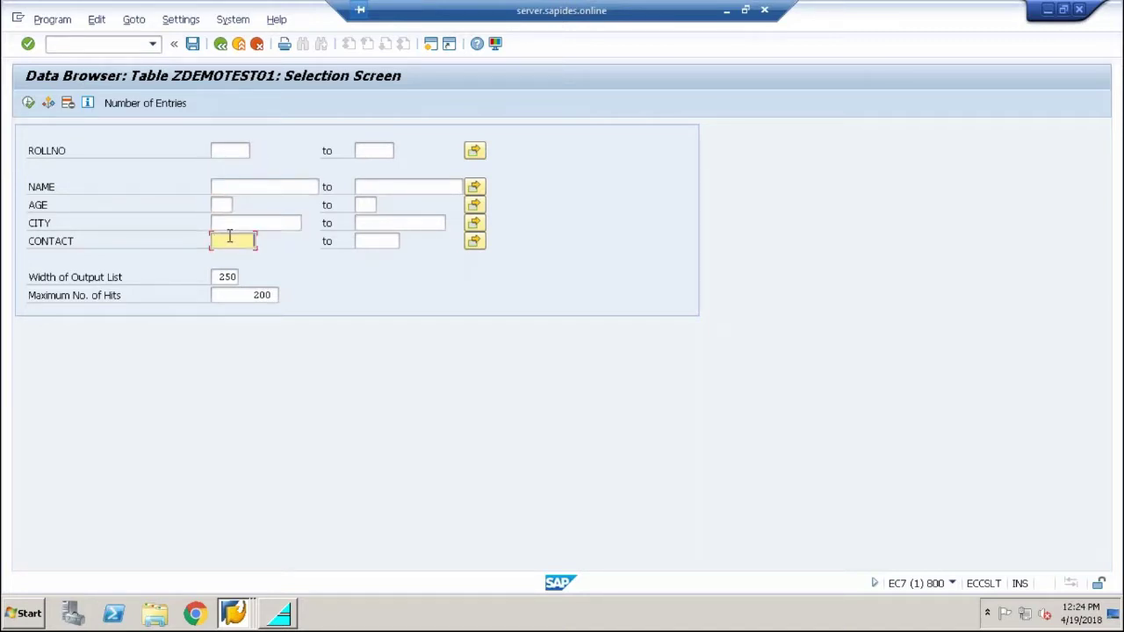
pyautogui.click(227, 188)
pyautogui.click(226, 204)
pyautogui.click(238, 223)
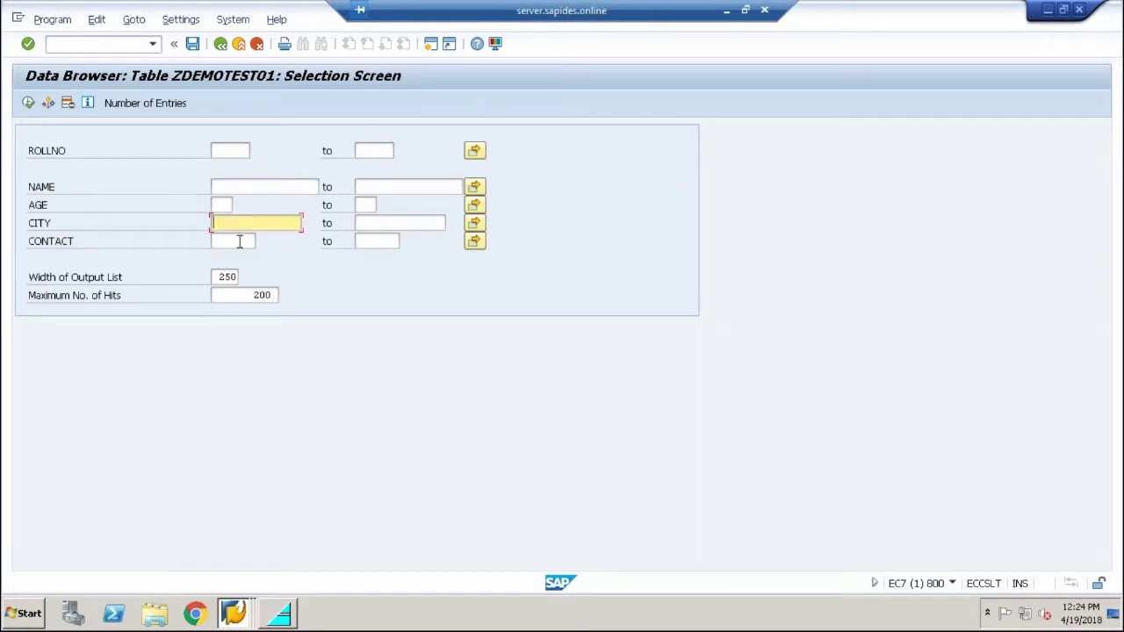
pyautogui.click(242, 237)
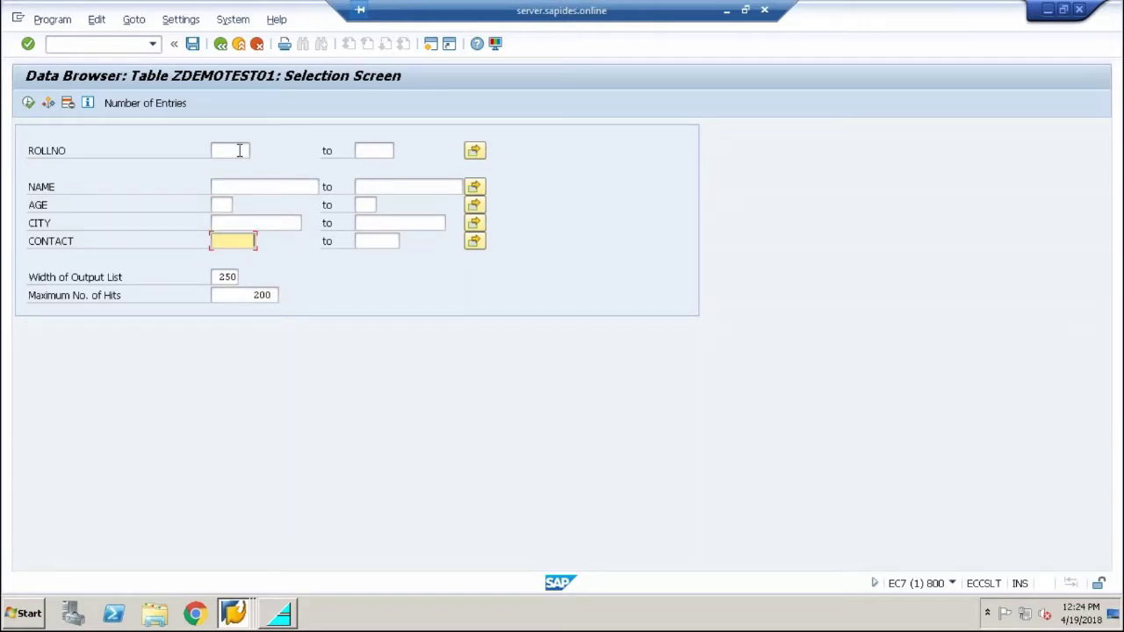
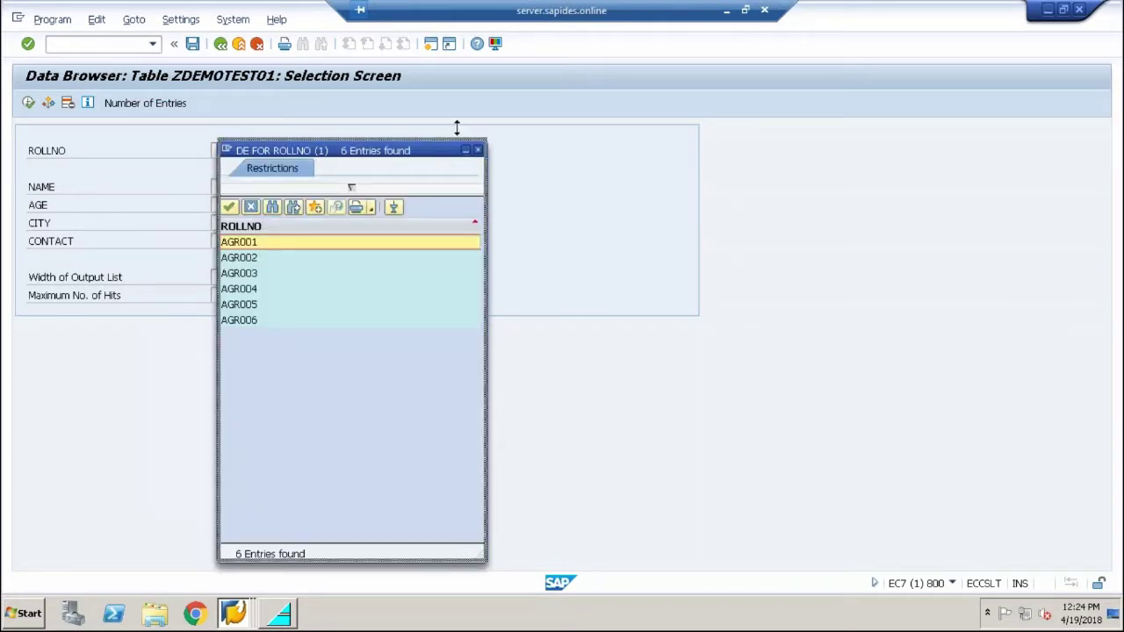
# Examine the possible entries for ROLLNO, close the list and return to the table definition
pyautogui.moveTo(390, 158); pyautogui.dragTo(575, 121)
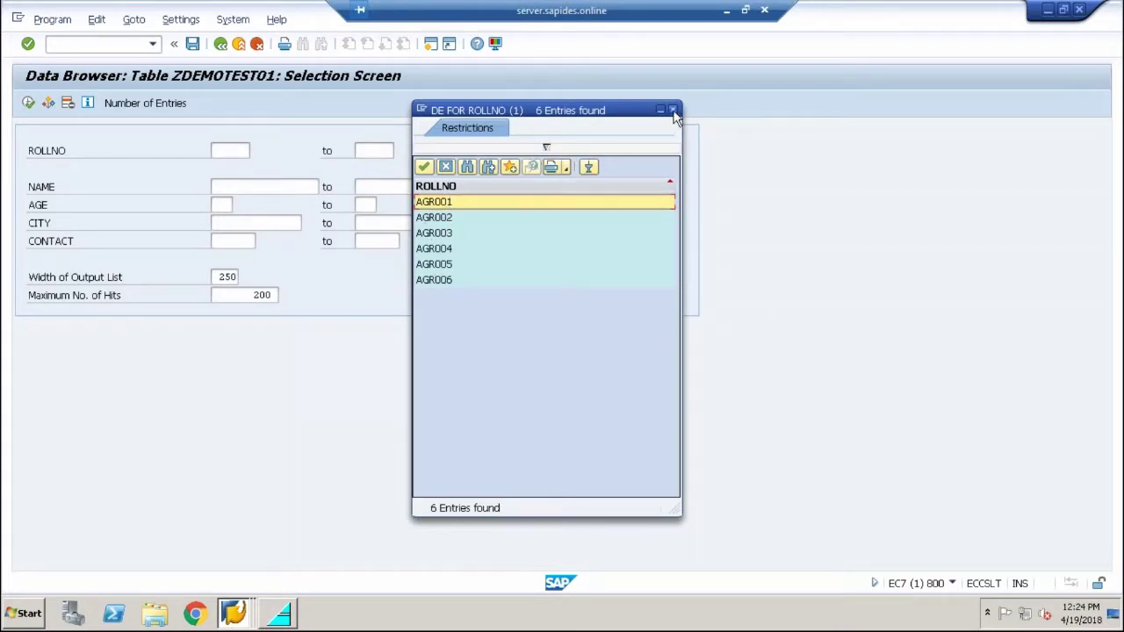
pyautogui.click(672, 111)
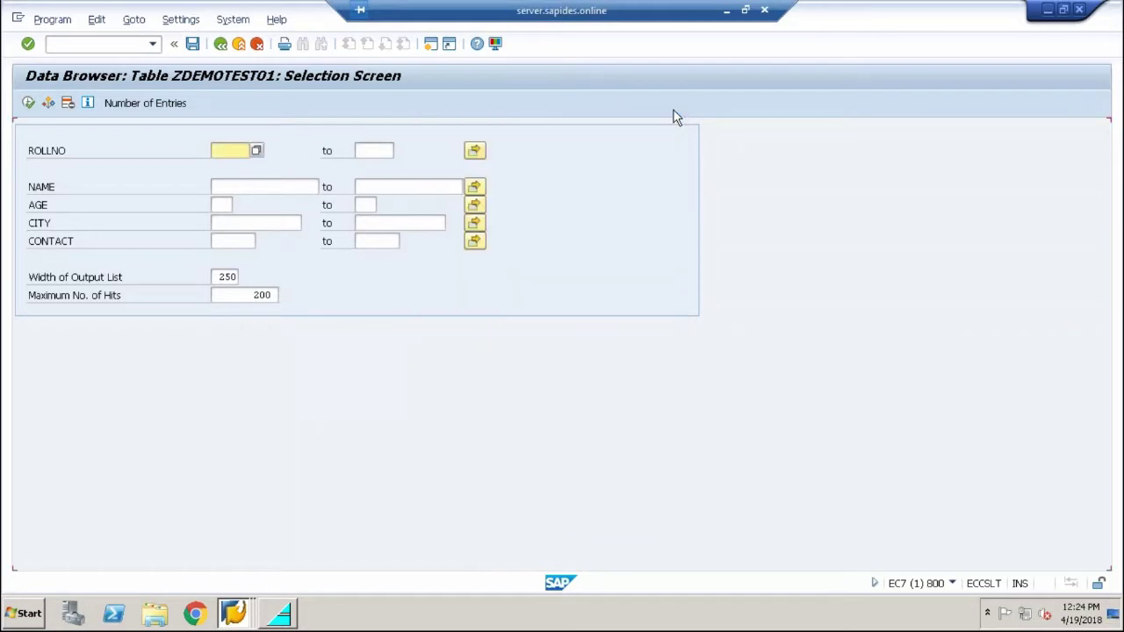
pyautogui.click(221, 45)
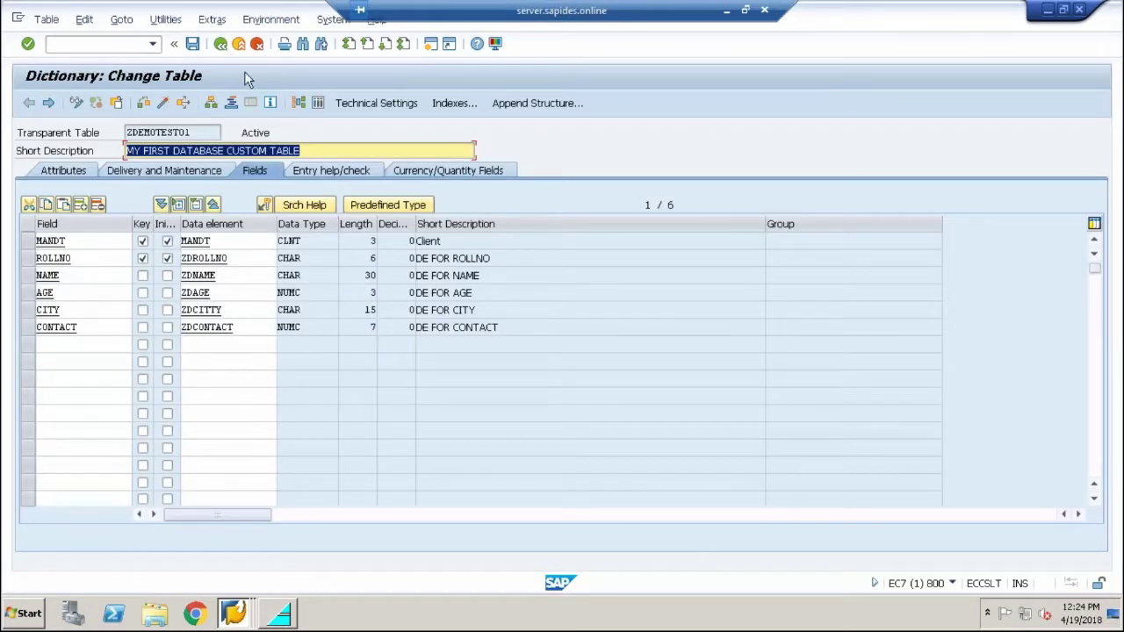
# In the search help session, add NAME as an import and export parameter of ZDSHDEMOTEST01 with list position 2 and selection position 2
pyautogui.click(233, 613)
pyautogui.click(248, 577)
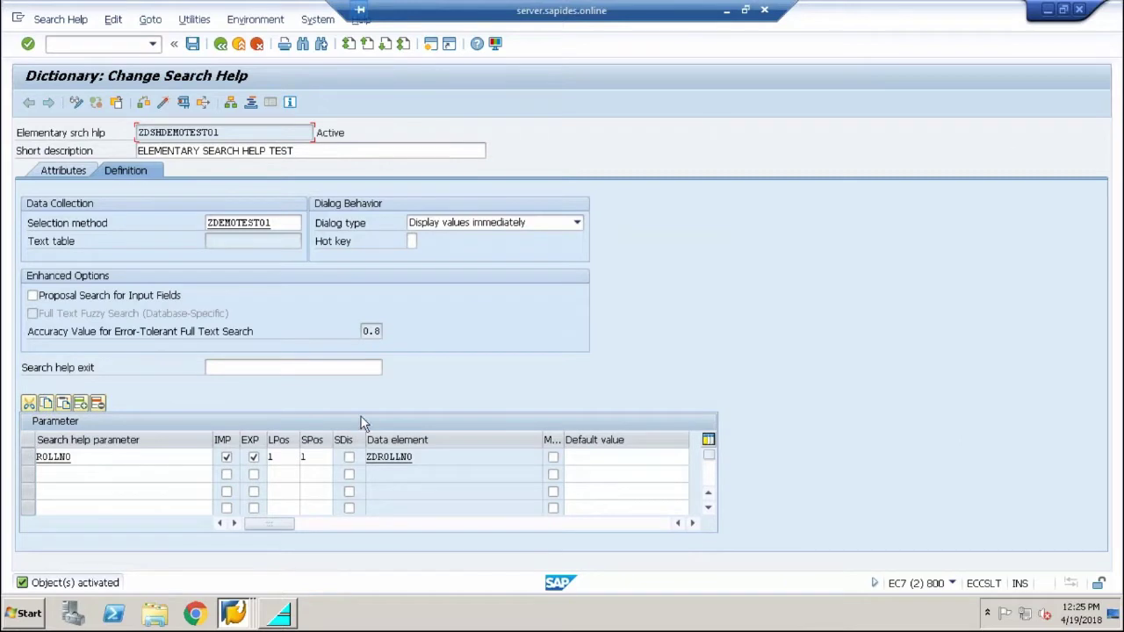
pyautogui.click(145, 475)
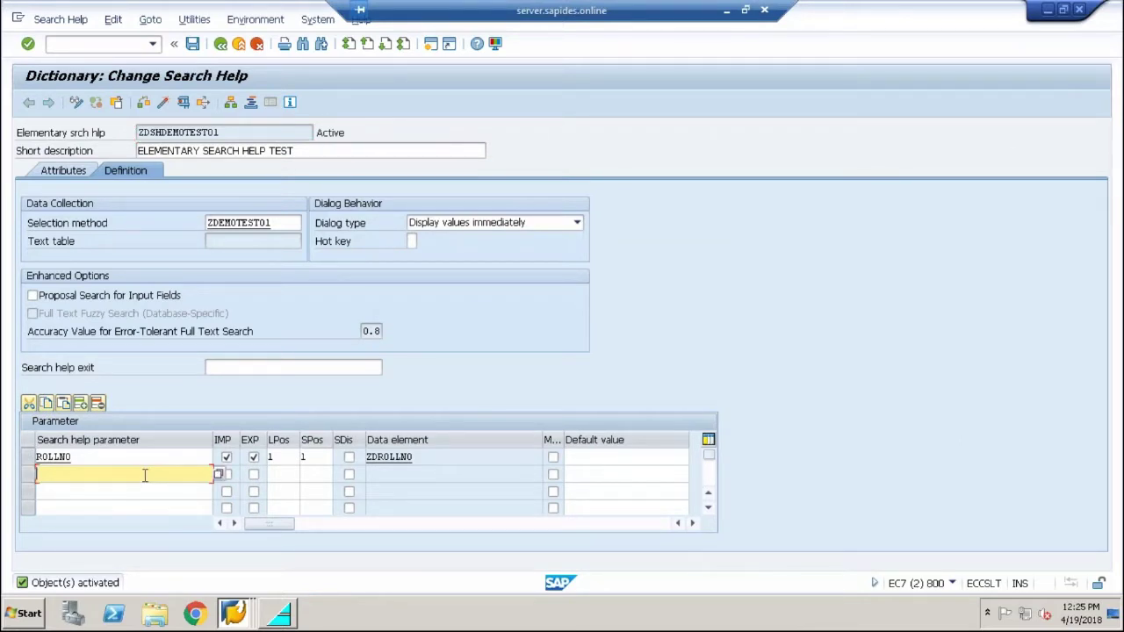
pyautogui.click(218, 475)
pyautogui.doubleClick(52, 223)
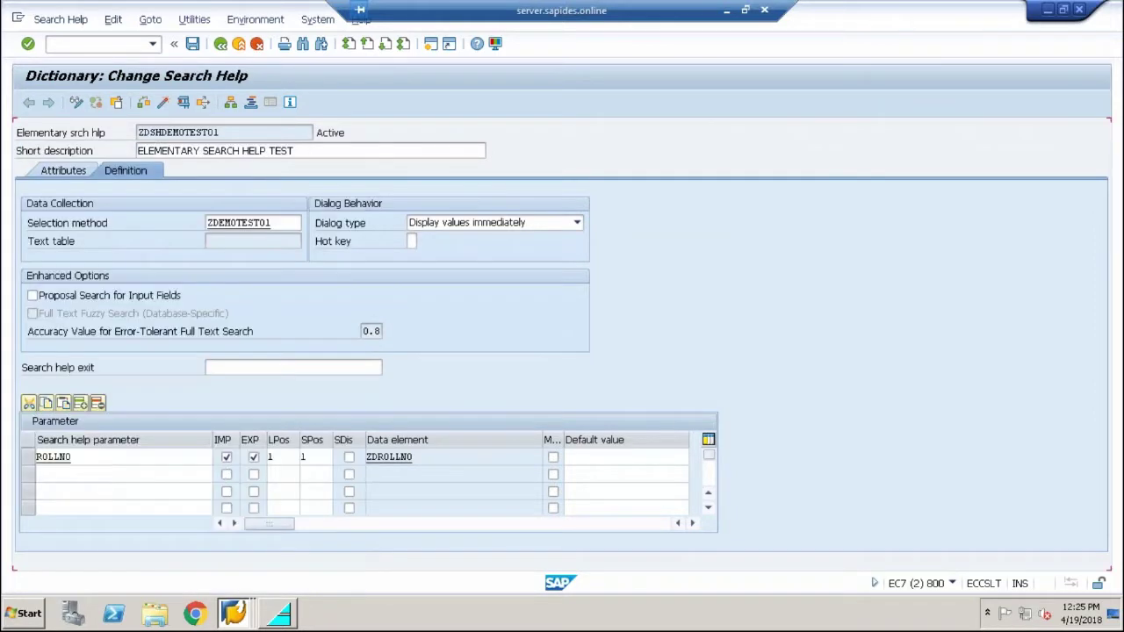
pyautogui.click(251, 477)
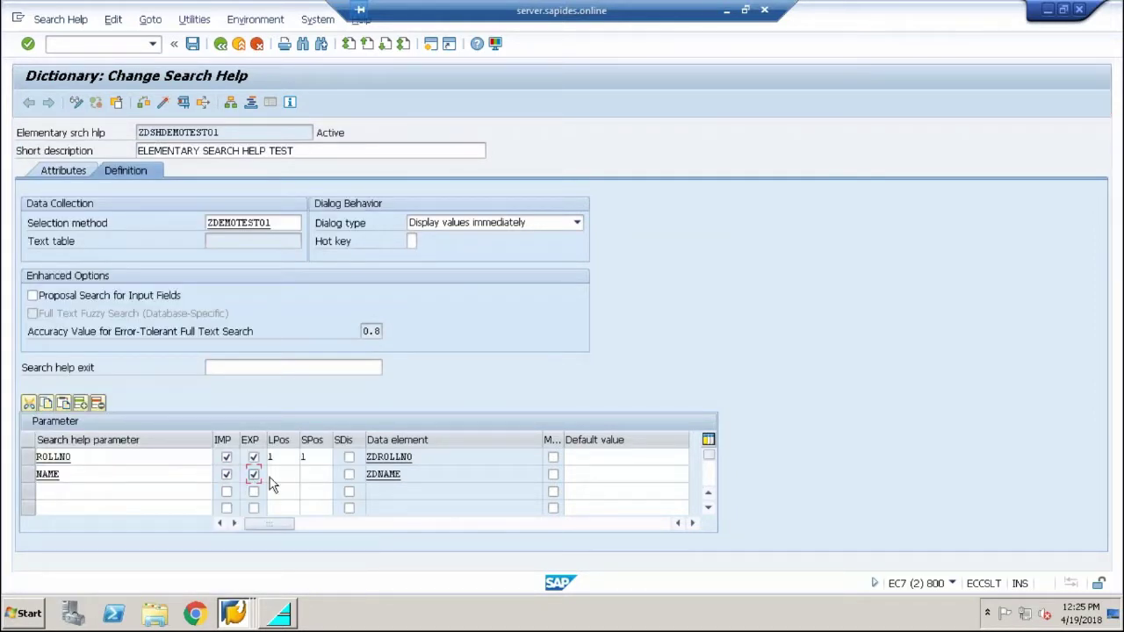
pyautogui.click(279, 475)
pyautogui.write('2')
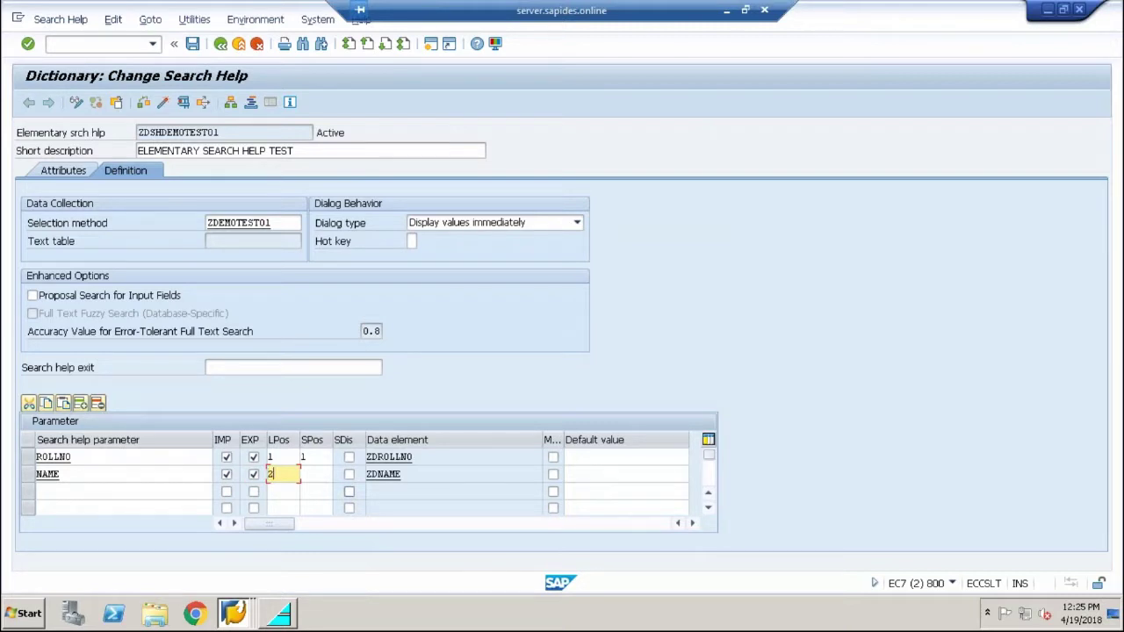
pyautogui.click(311, 475)
pyautogui.write('2')
# Add AGE as an import and export parameter of the search help with list position 3 and selection position 3
pyautogui.click(143, 488)
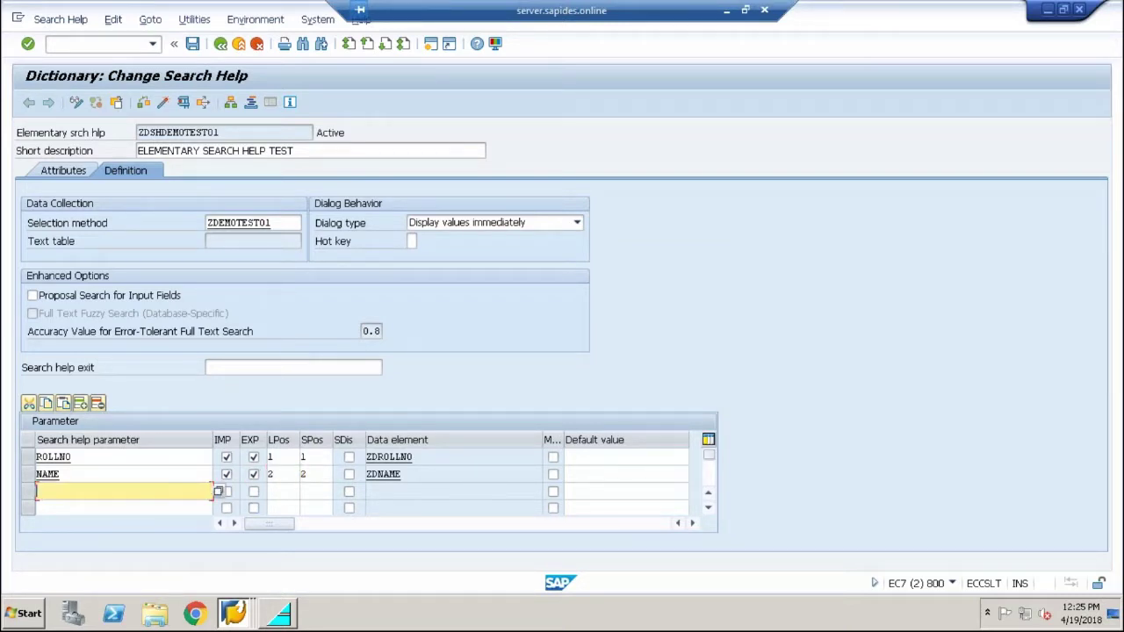
pyautogui.click(219, 493)
pyautogui.doubleClick(148, 235)
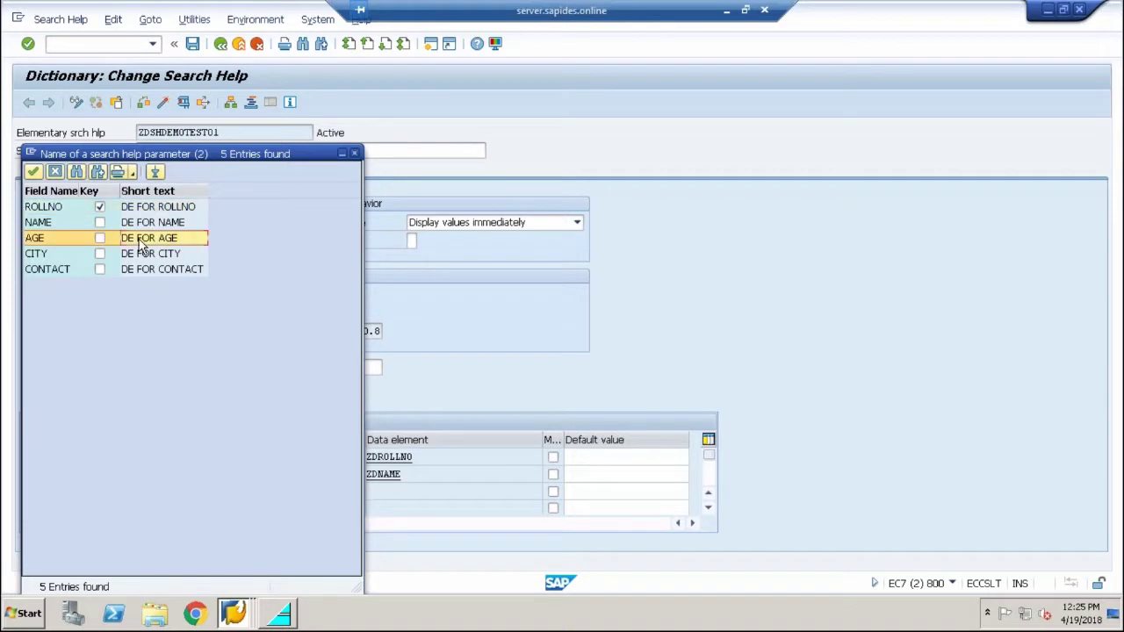
pyautogui.click(226, 491)
pyautogui.click(254, 491)
pyautogui.click(282, 491)
pyautogui.write('3')
pyautogui.click(321, 493)
pyautogui.write('3')
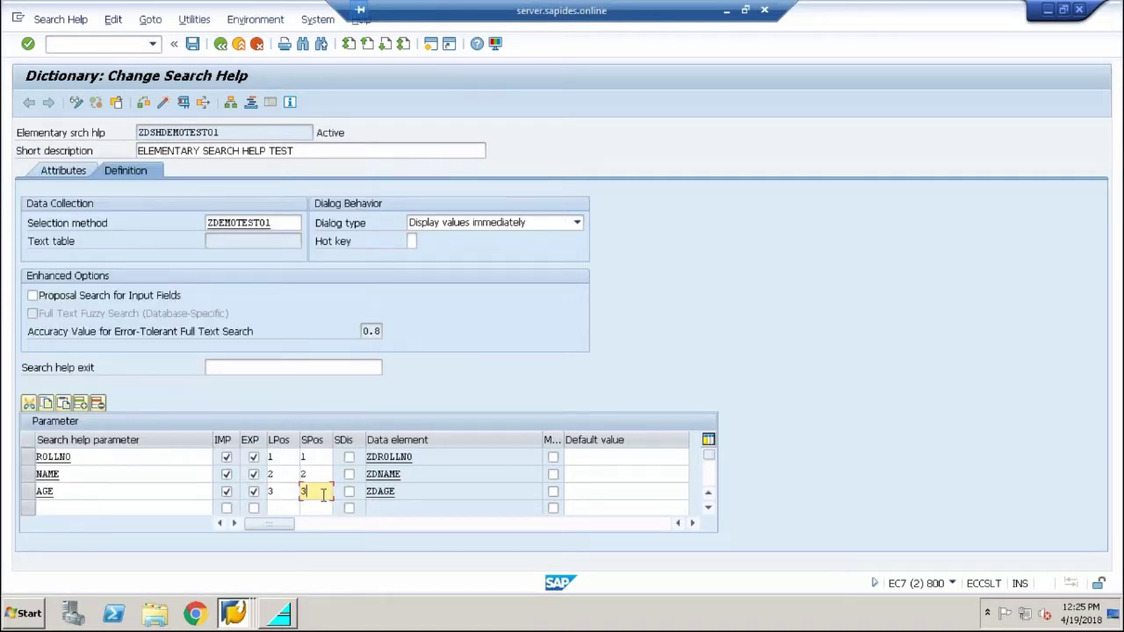
# Add CITY as an import and export parameter of the search help with list position 4 and selection position 4
pyautogui.click(151, 504)
pyautogui.click(218, 507)
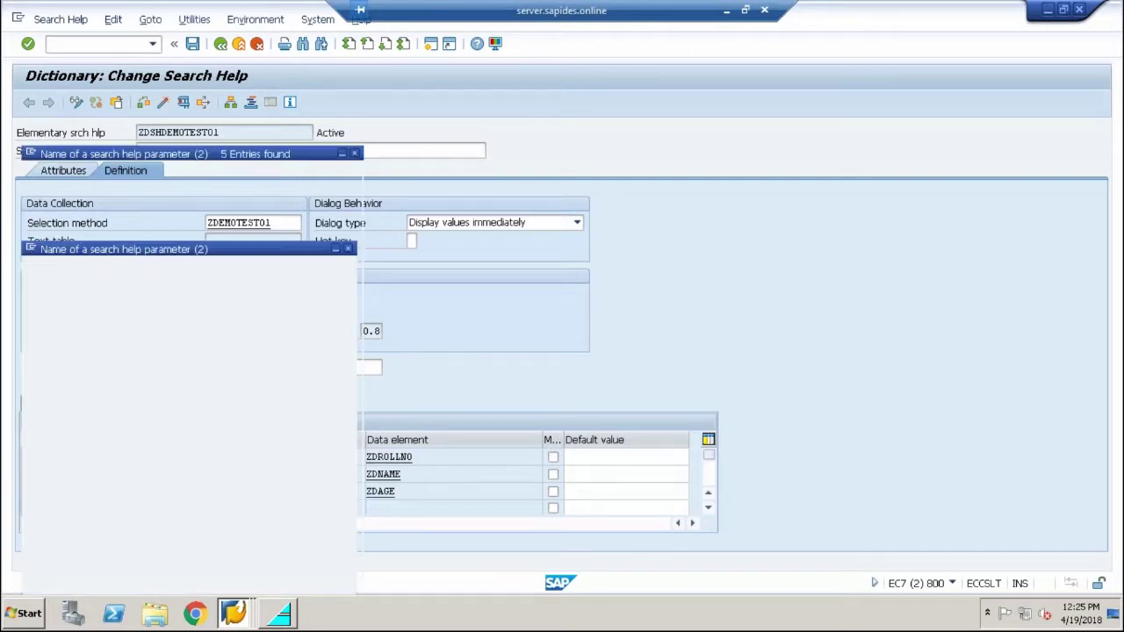
pyautogui.doubleClick(37, 253)
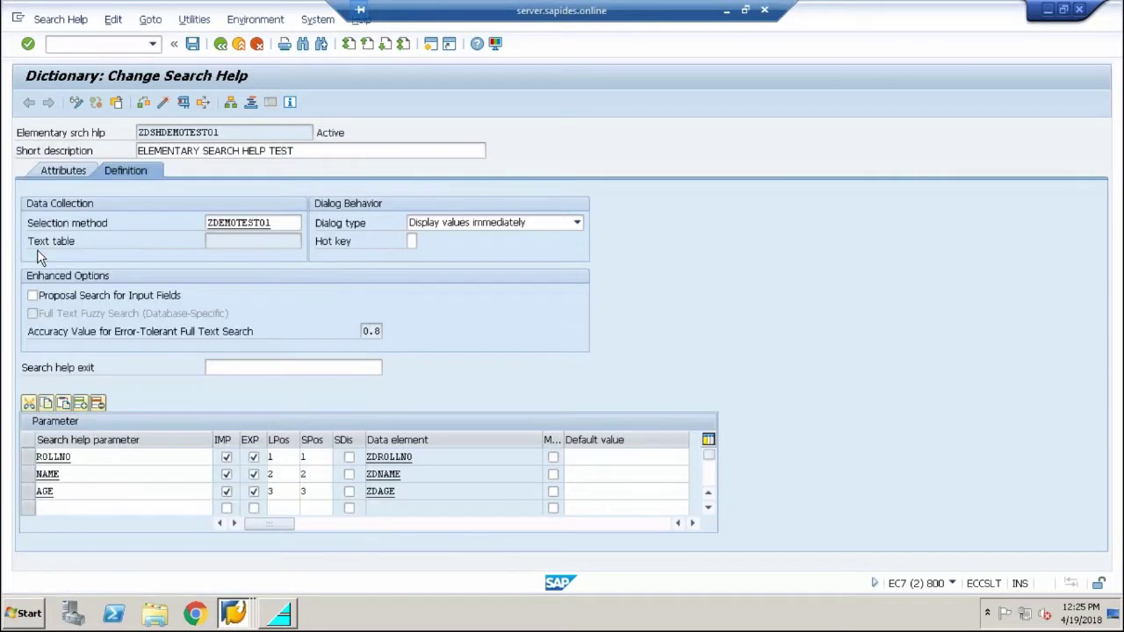
pyautogui.click(226, 509)
pyautogui.click(254, 508)
pyautogui.click(279, 509)
pyautogui.write('4')
pyautogui.click(307, 508)
pyautogui.write('4')
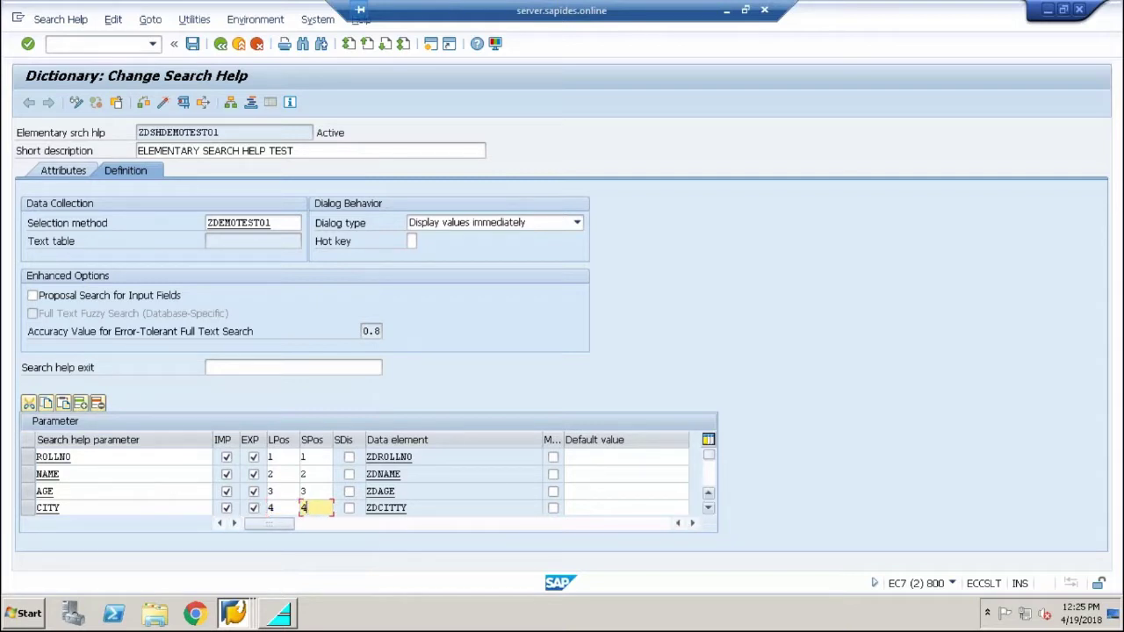
pyautogui.press('Return')
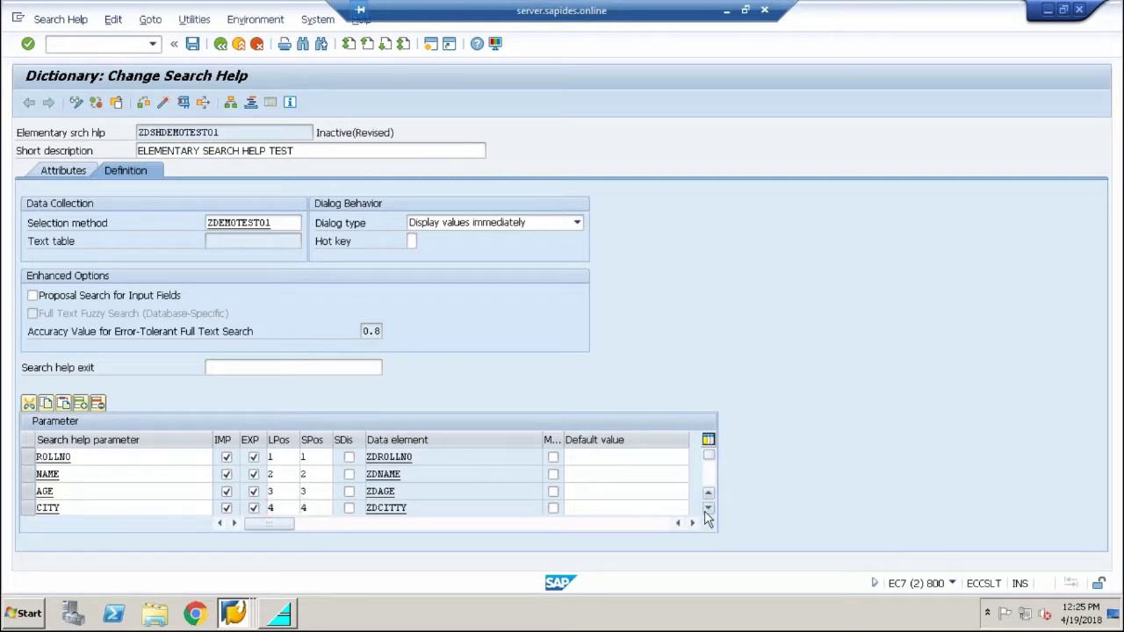
# Add CONTACT as an import and export parameter of the search help with list position 5 and selection position 5
pyautogui.click(707, 508)
pyautogui.click(123, 508)
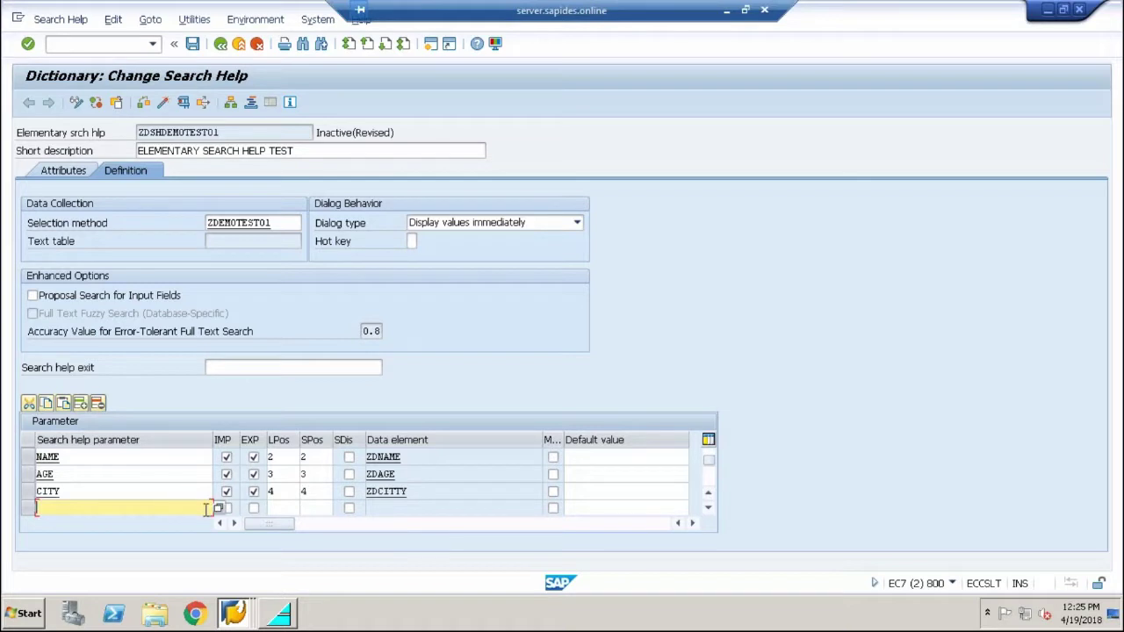
pyautogui.press('F4')
pyautogui.doubleClick(36, 273)
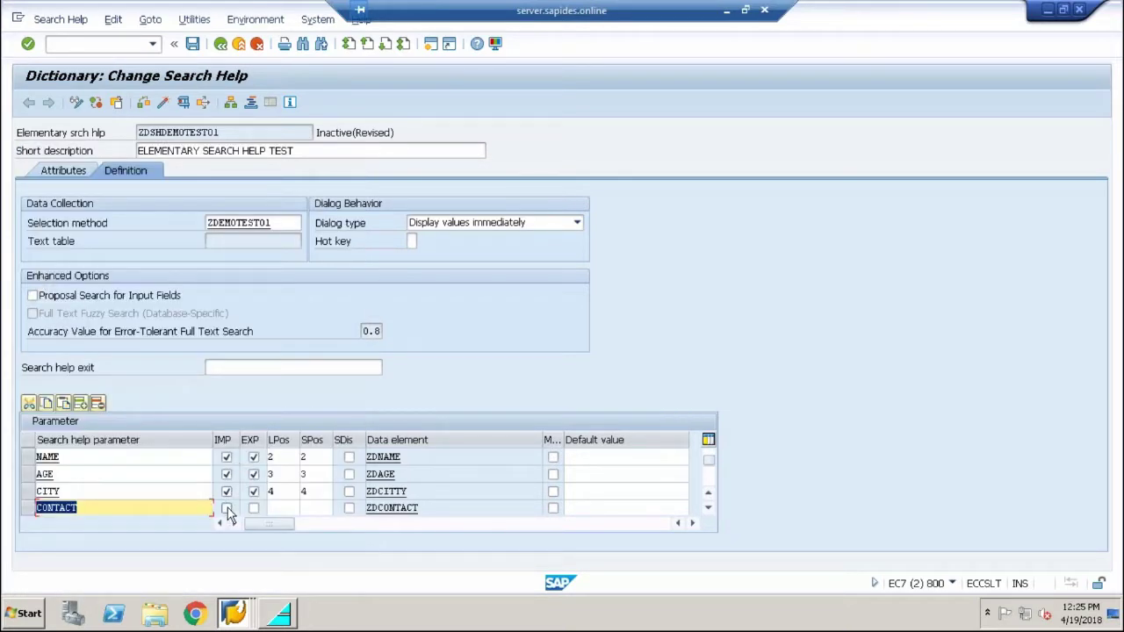
pyautogui.click(228, 509)
pyautogui.click(253, 508)
pyautogui.click(277, 509)
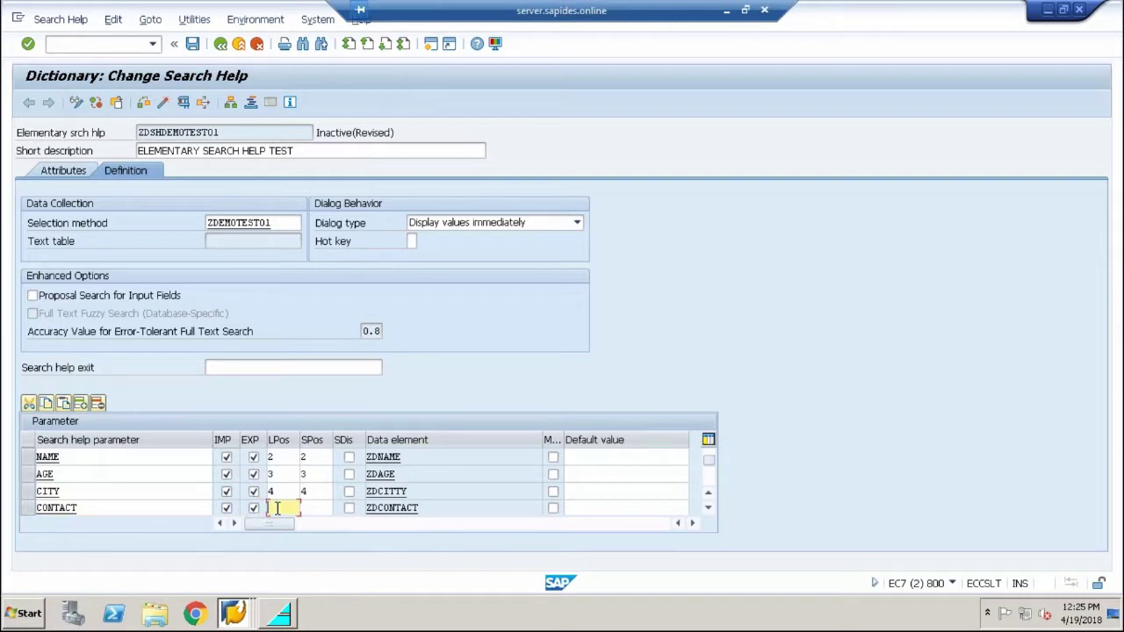
pyautogui.press('Tab')
pyautogui.write('5')
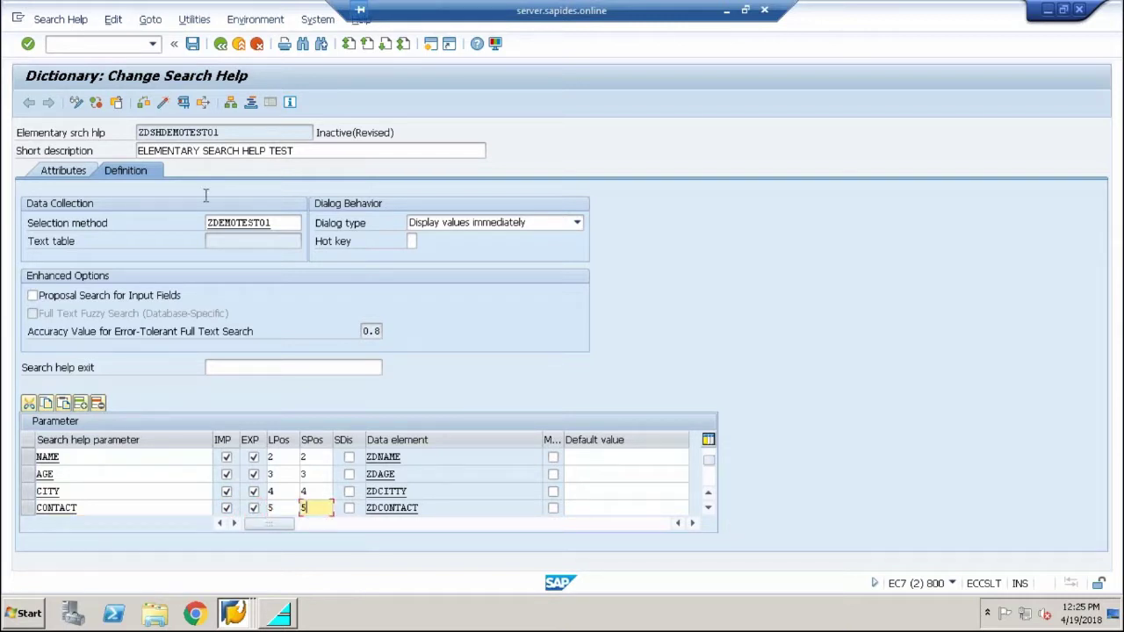
# Save search help ZDSHDEMOTEST01 and activate it from the inactive local objects
pyautogui.click(193, 43)
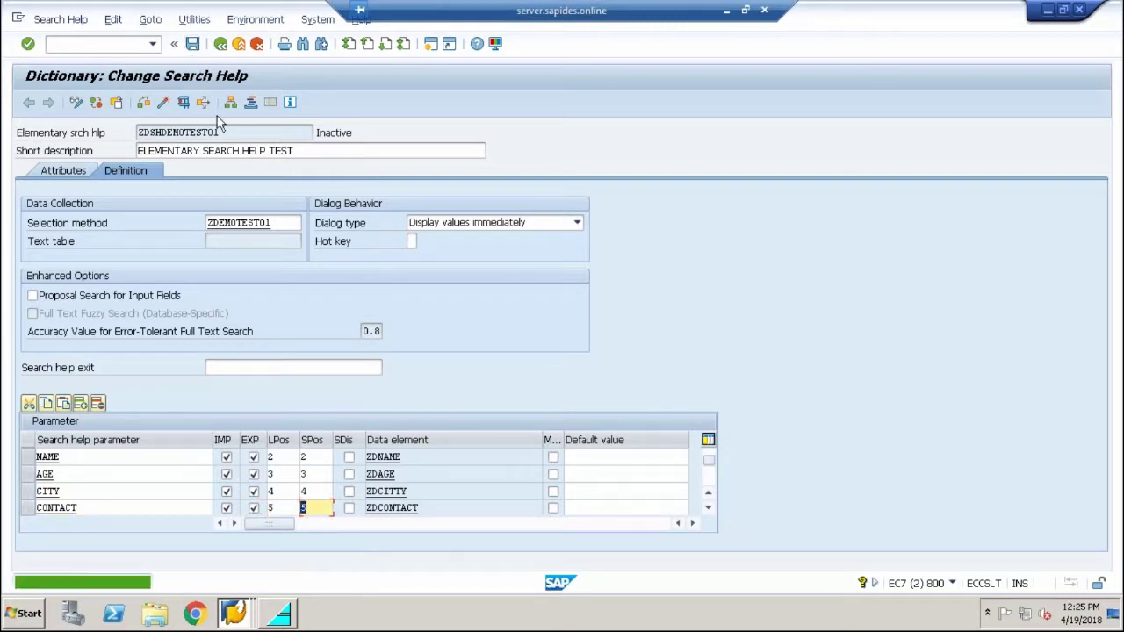
pyautogui.click(162, 102)
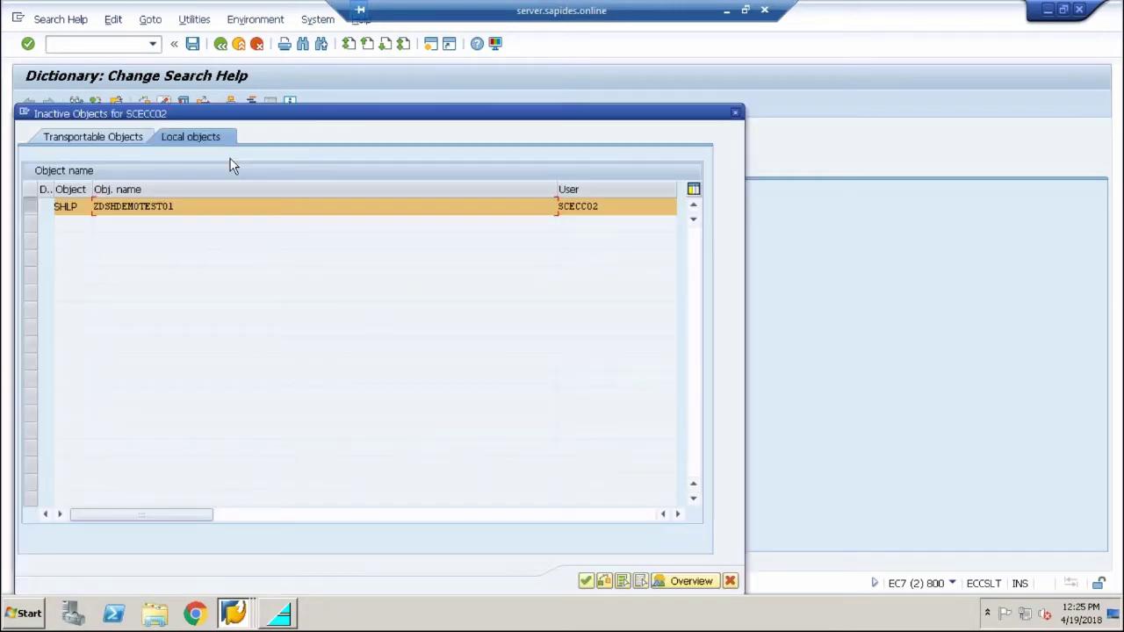
pyautogui.click(583, 580)
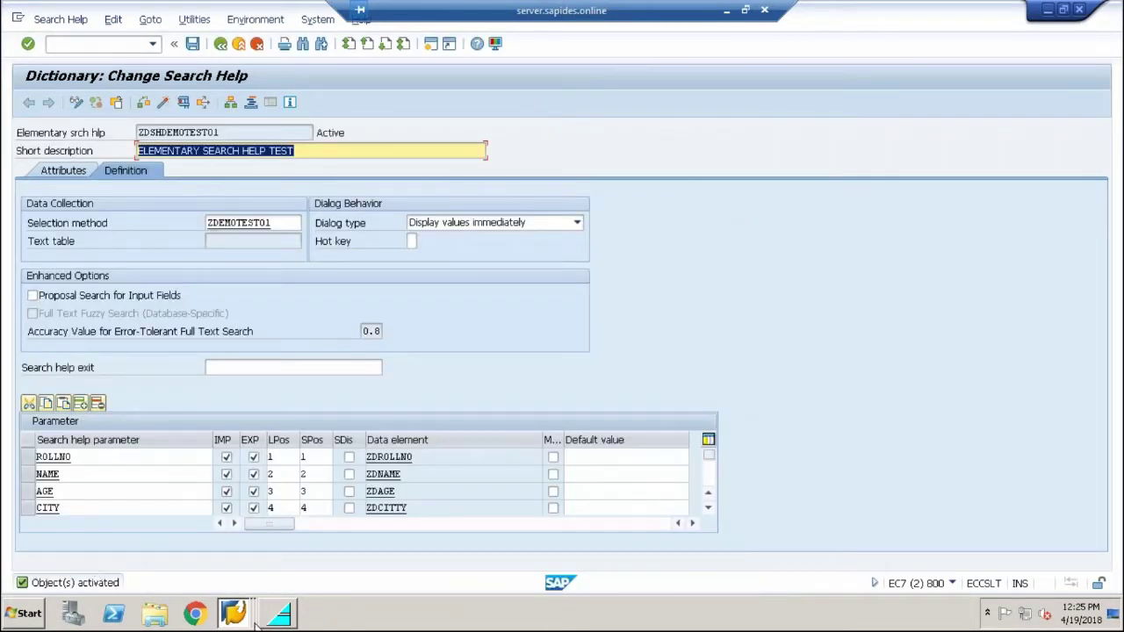
# Switch to the table session and open data element ZDNAME from the NAME field
pyautogui.click(235, 613)
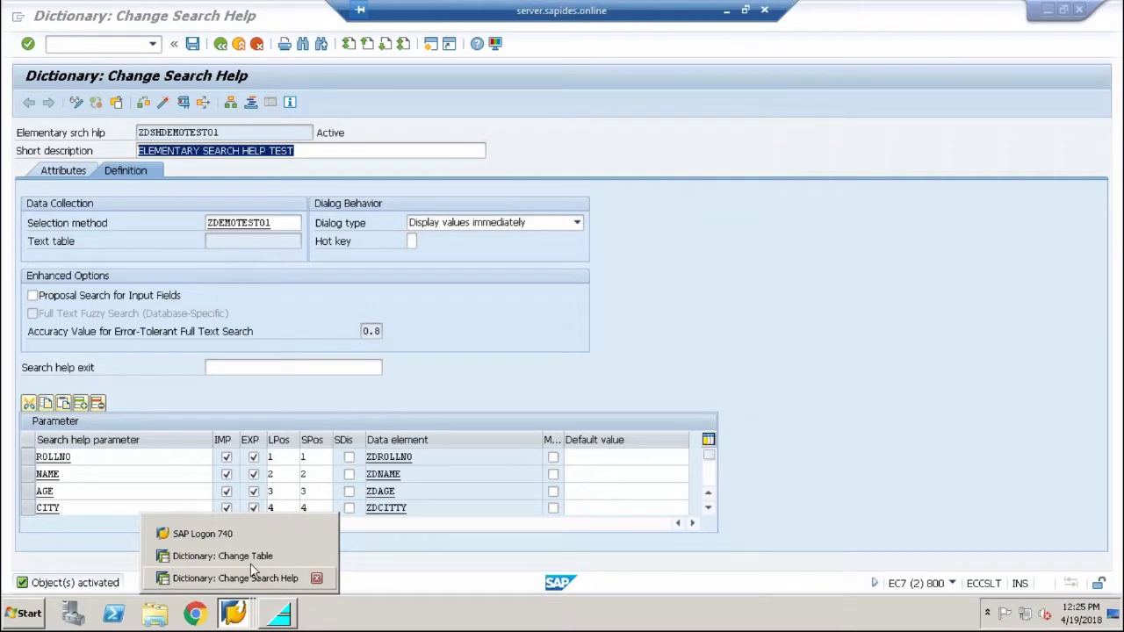
pyautogui.click(247, 556)
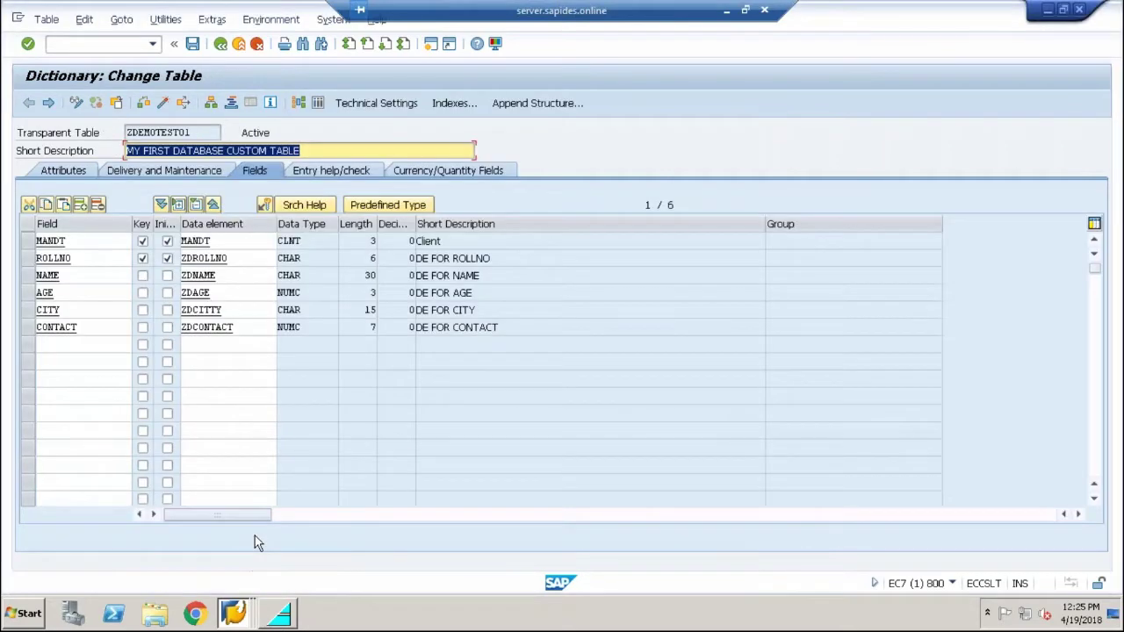
pyautogui.click(204, 275)
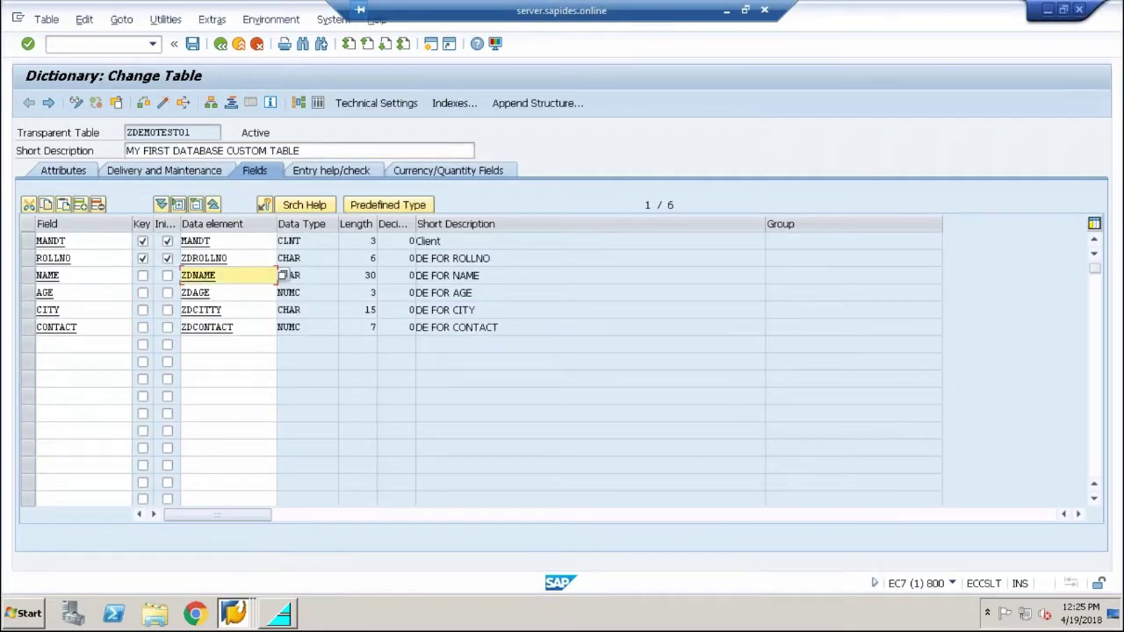
pyautogui.doubleClick(203, 275)
# Enter ZDSHDEMOTEST01 as the search help name of data element ZDNAME
pyautogui.click(222, 222)
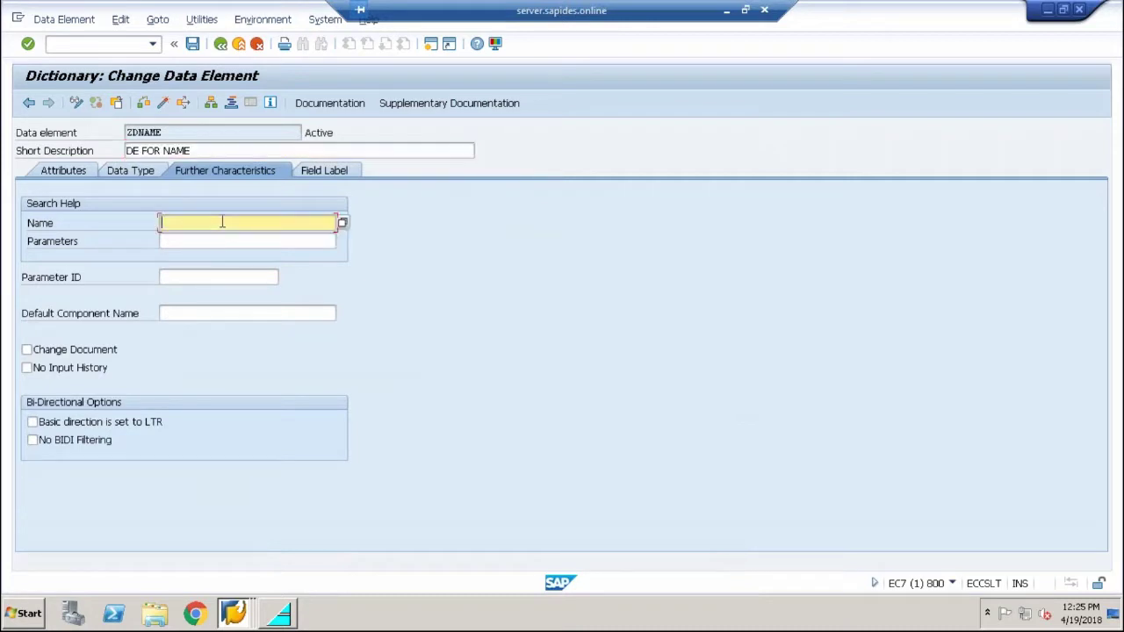
pyautogui.click(224, 236)
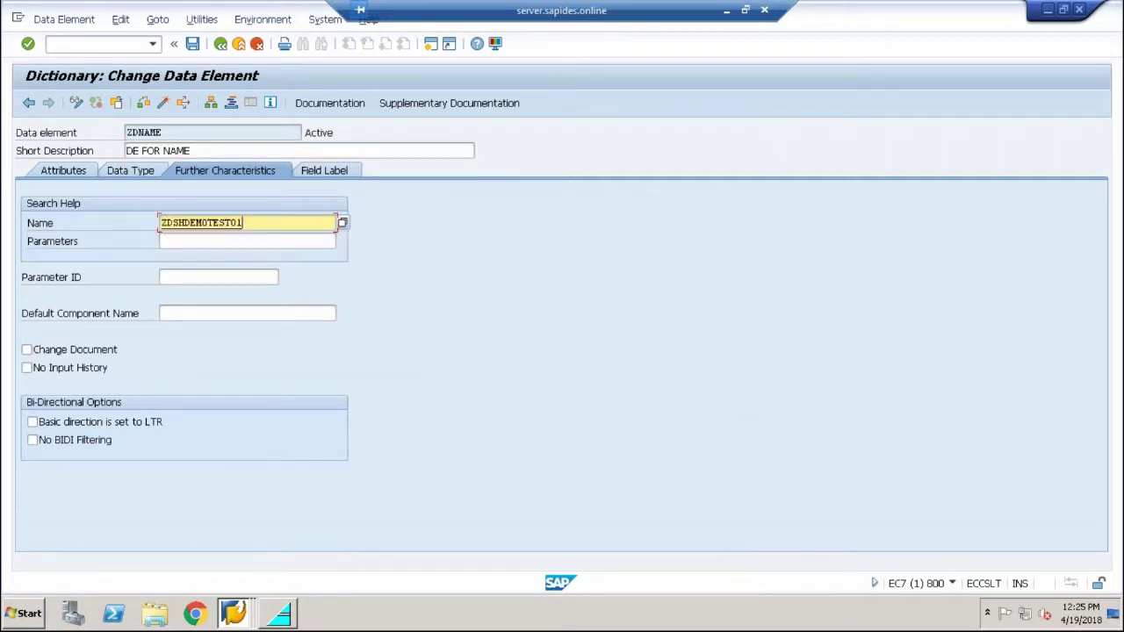
pyautogui.click(231, 242)
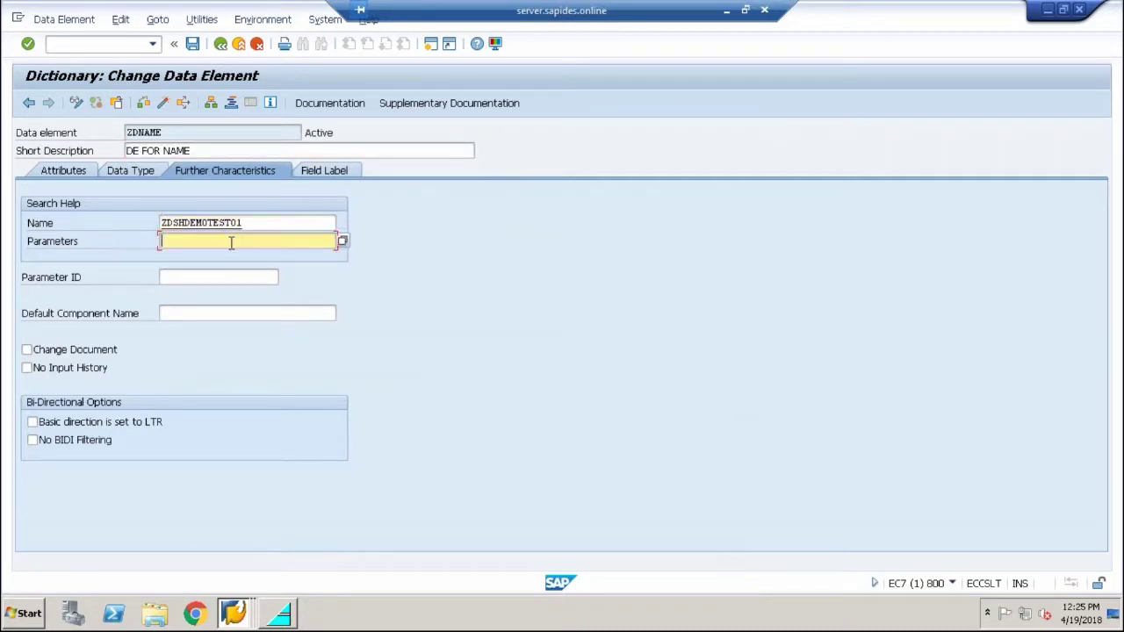
# Assign NAME as the search help parameter of data element ZDNAME, then save and activate it and return to the table
pyautogui.click(342, 240)
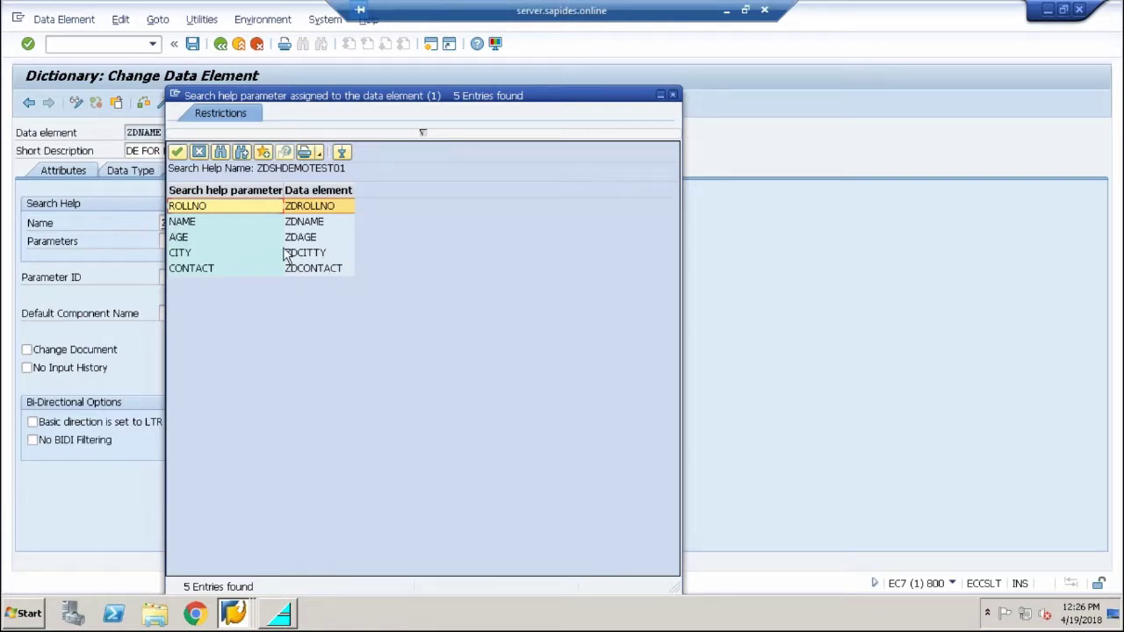
pyautogui.doubleClick(183, 223)
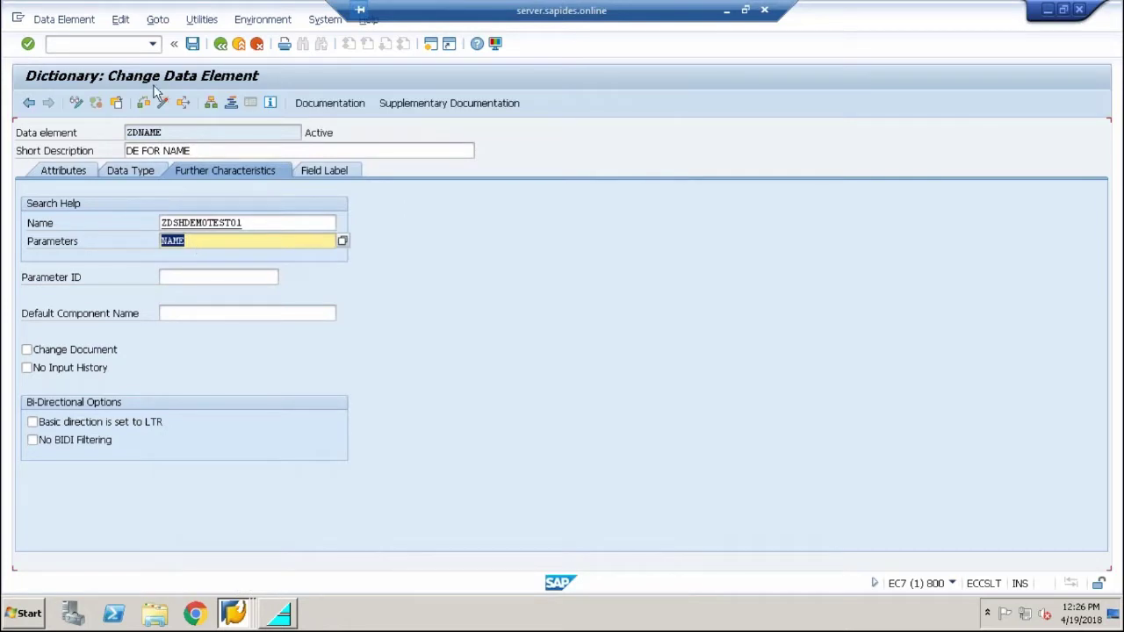
pyautogui.click(192, 44)
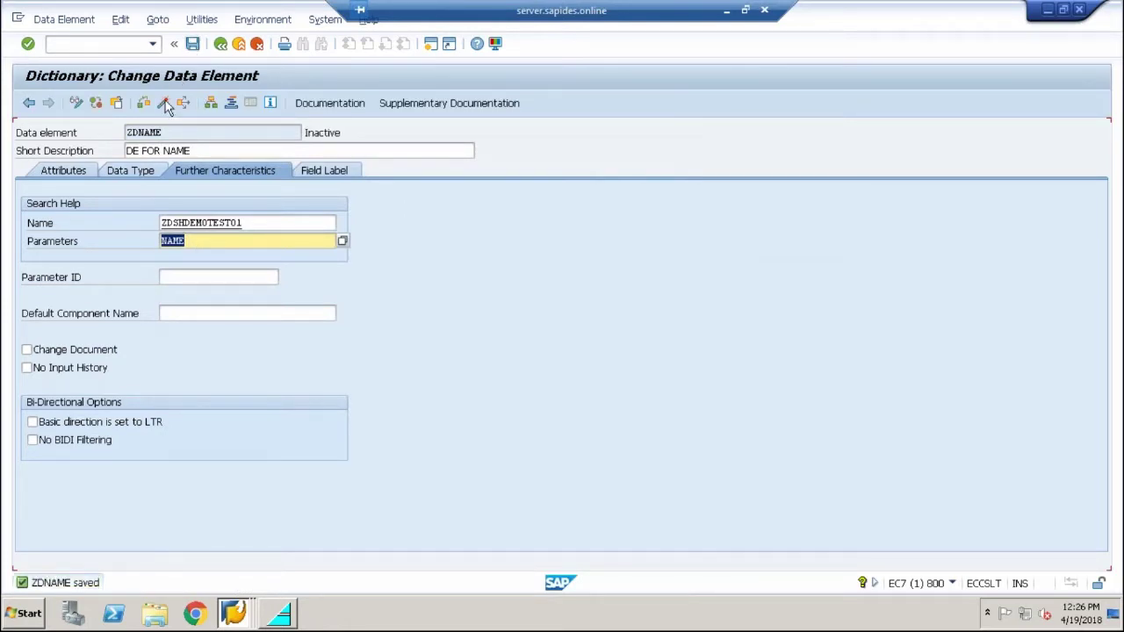
pyautogui.click(164, 104)
pyautogui.click(586, 581)
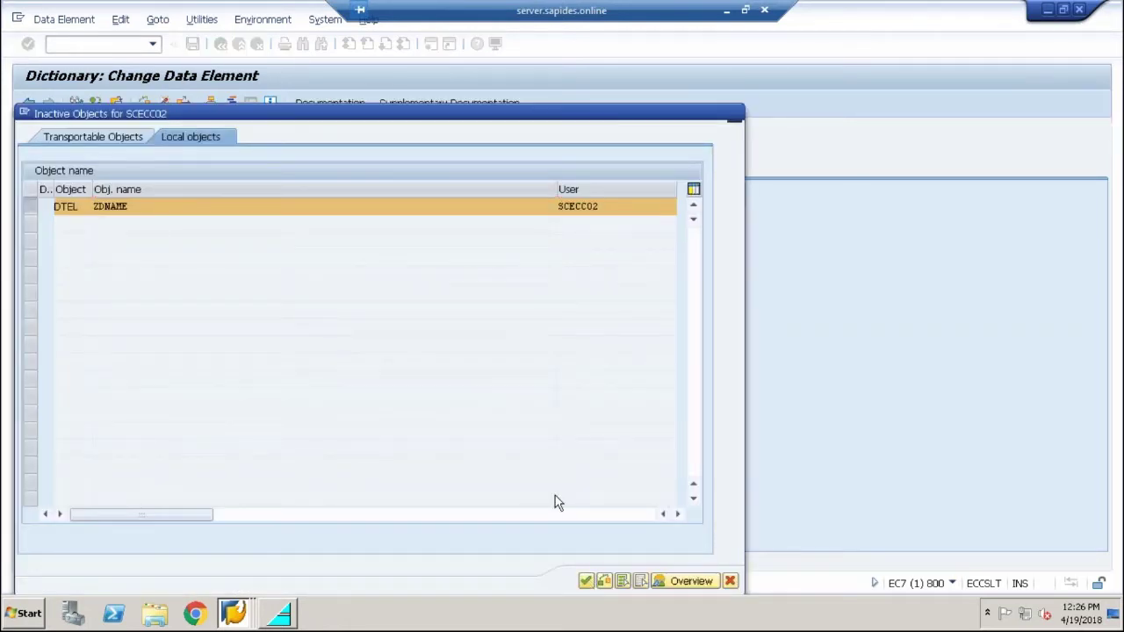
pyautogui.click(220, 43)
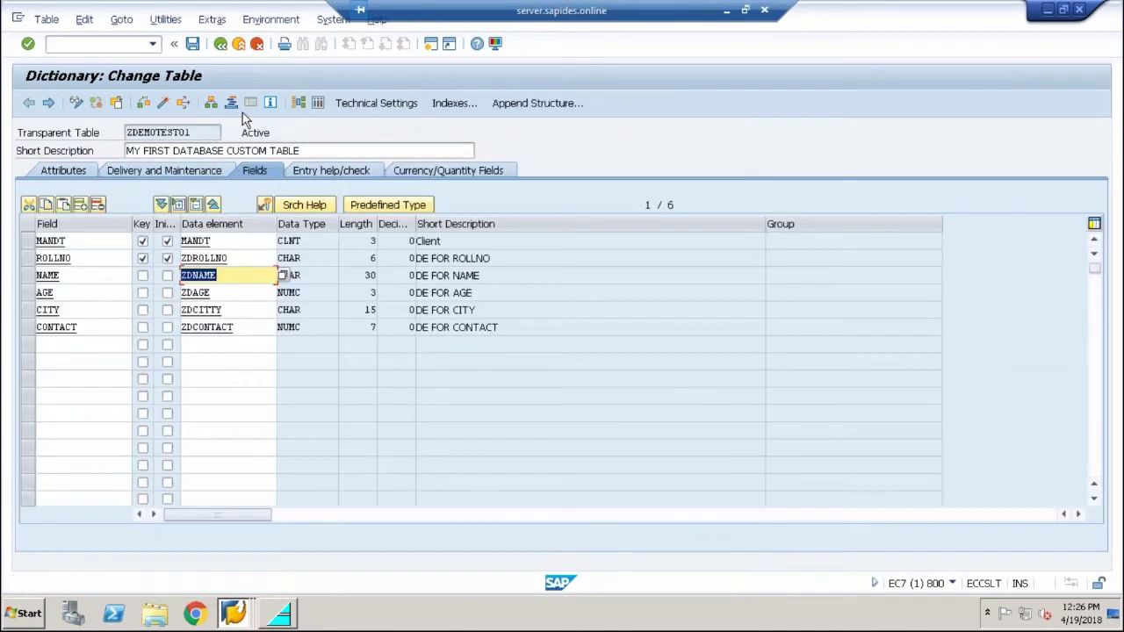
# Open data element ZDAGE from the AGE field and attach search help ZDSHDEMOTEST01 with parameter AGE
pyautogui.doubleClick(196, 293)
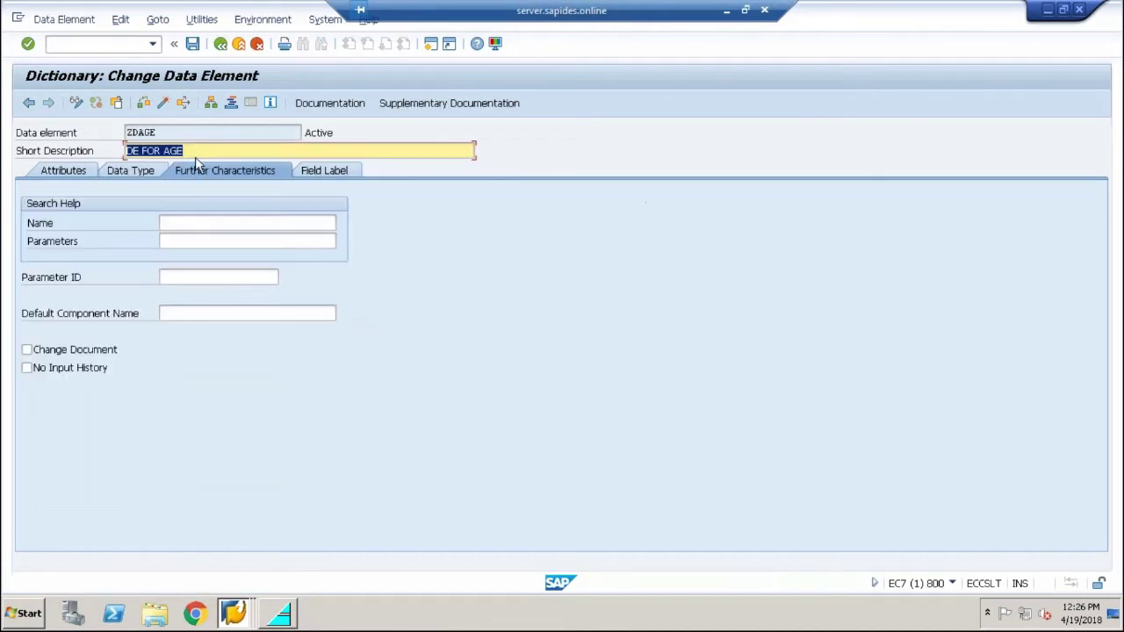
pyautogui.click(201, 222)
pyautogui.write('ZDSHDEMOTEST01')
pyautogui.click(260, 245)
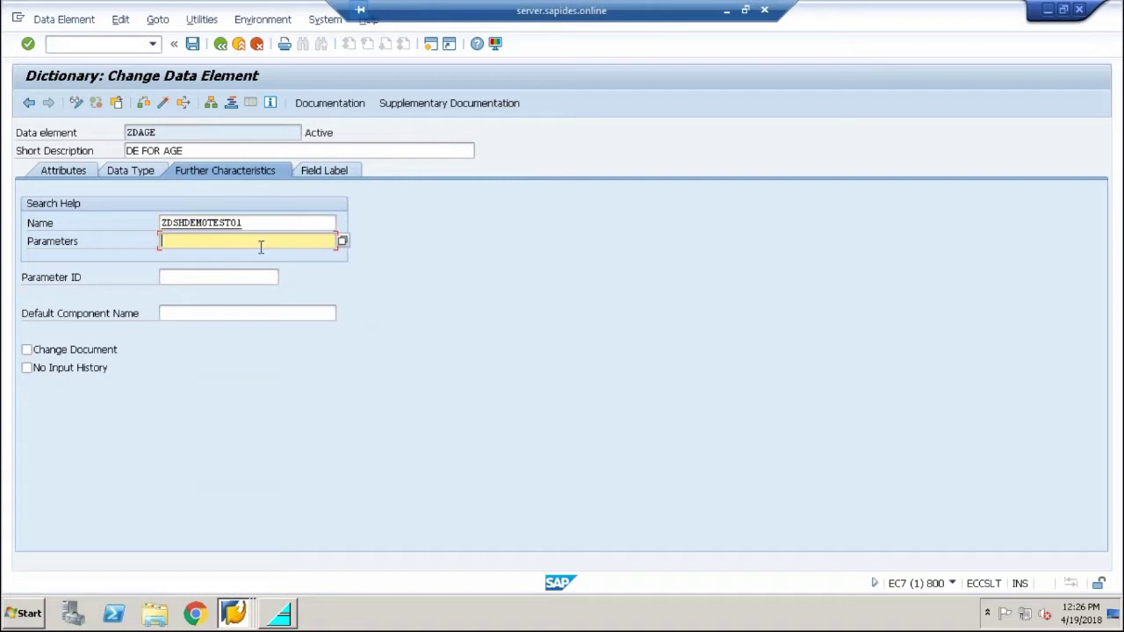
pyautogui.press('F4')
pyautogui.doubleClick(175, 235)
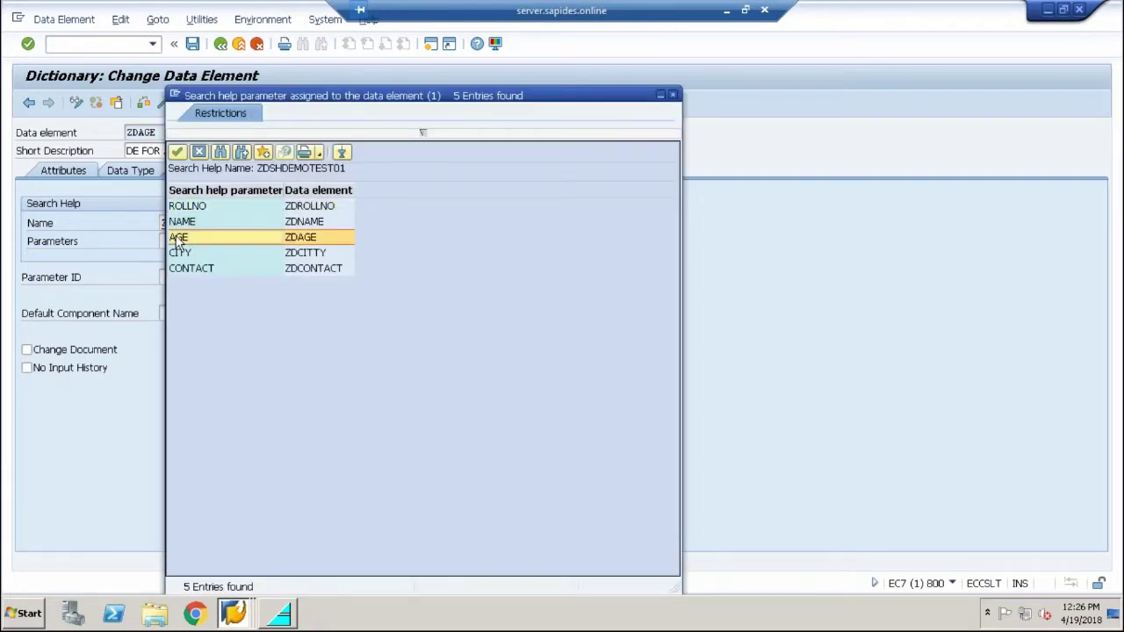
# Save and activate data element ZDAGE, and return to the table fields
pyautogui.click(193, 43)
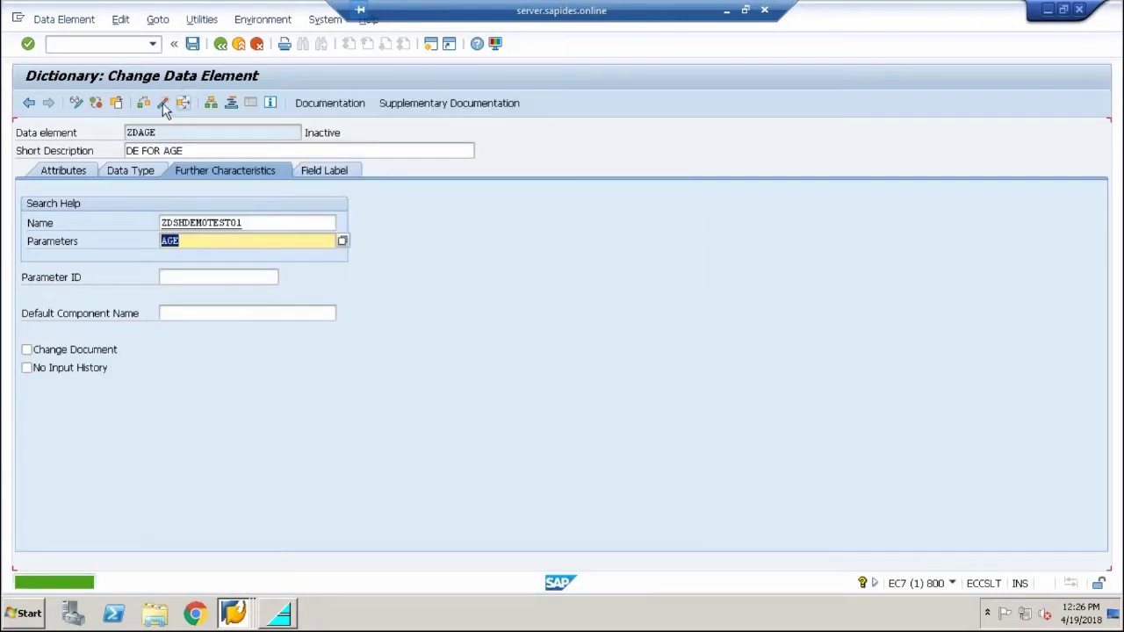
pyautogui.click(162, 102)
pyautogui.click(585, 580)
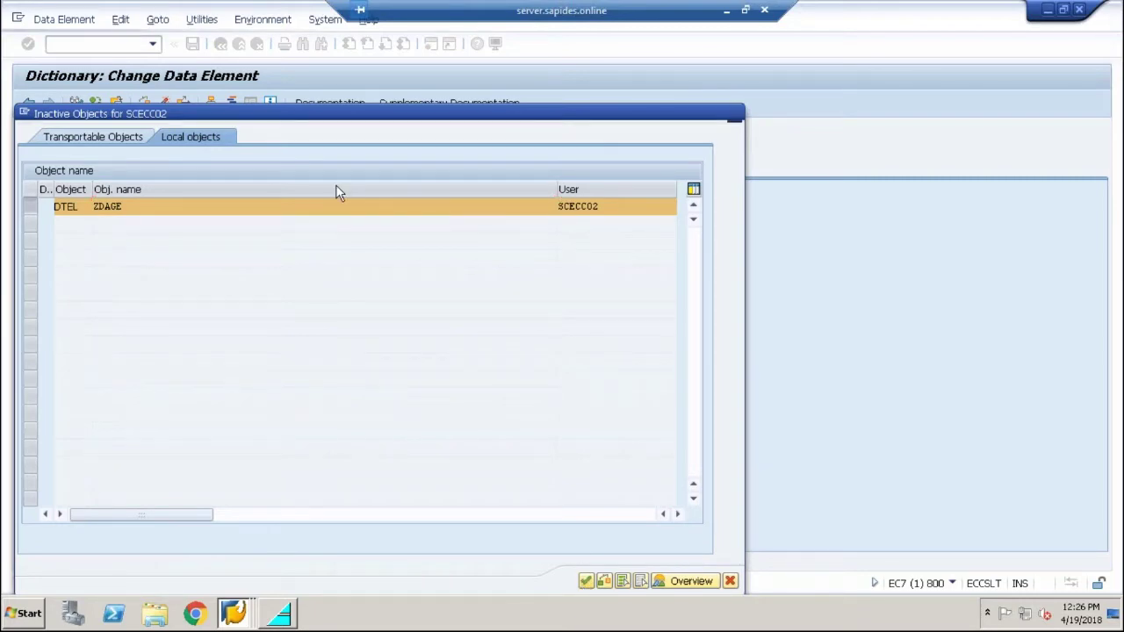
pyautogui.click(221, 43)
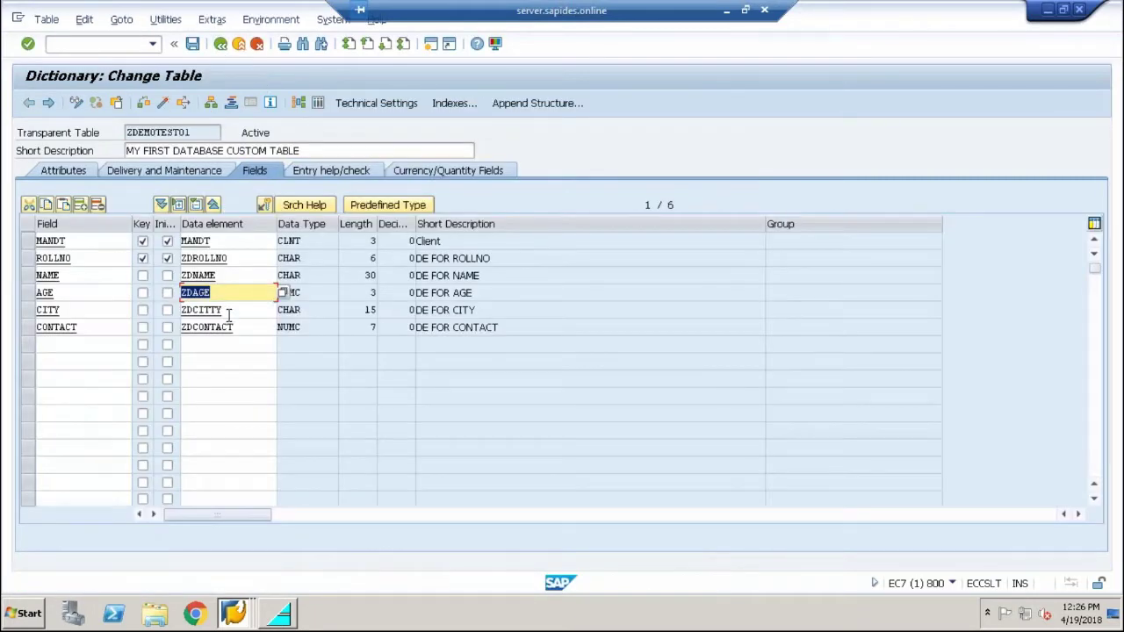
# Open data element ZDCITTY from the CITY field and attach search help ZDSHDEMOTEST01 with parameter CITY
pyautogui.doubleClick(207, 309)
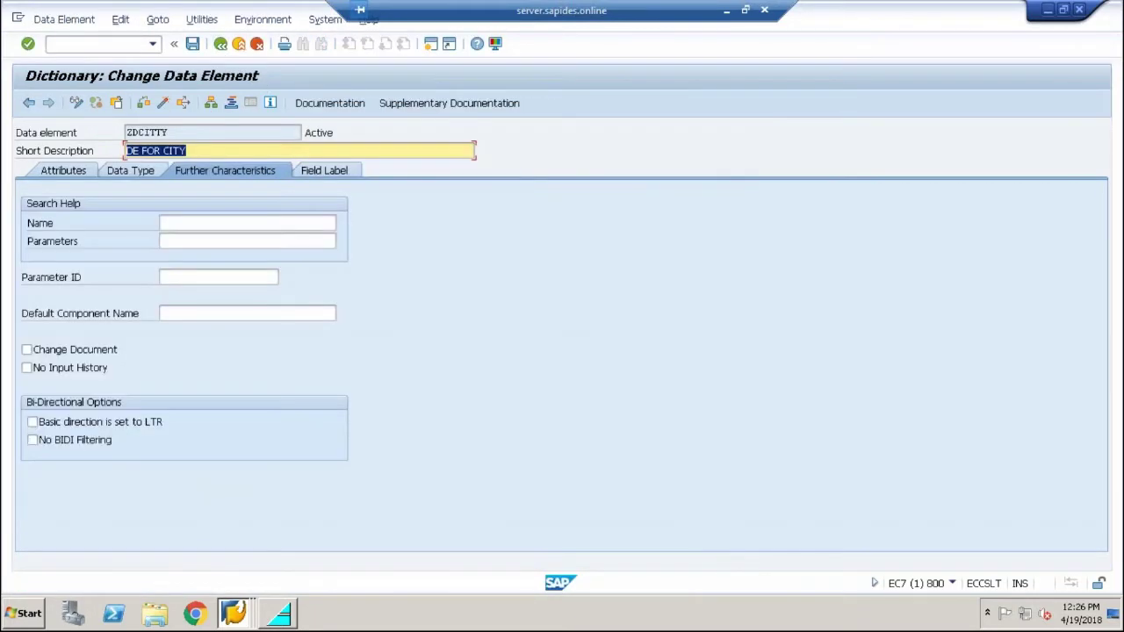
pyautogui.click(201, 222)
pyautogui.write('Z')
pyautogui.press('Down')
pyautogui.press('Return')
pyautogui.click(242, 240)
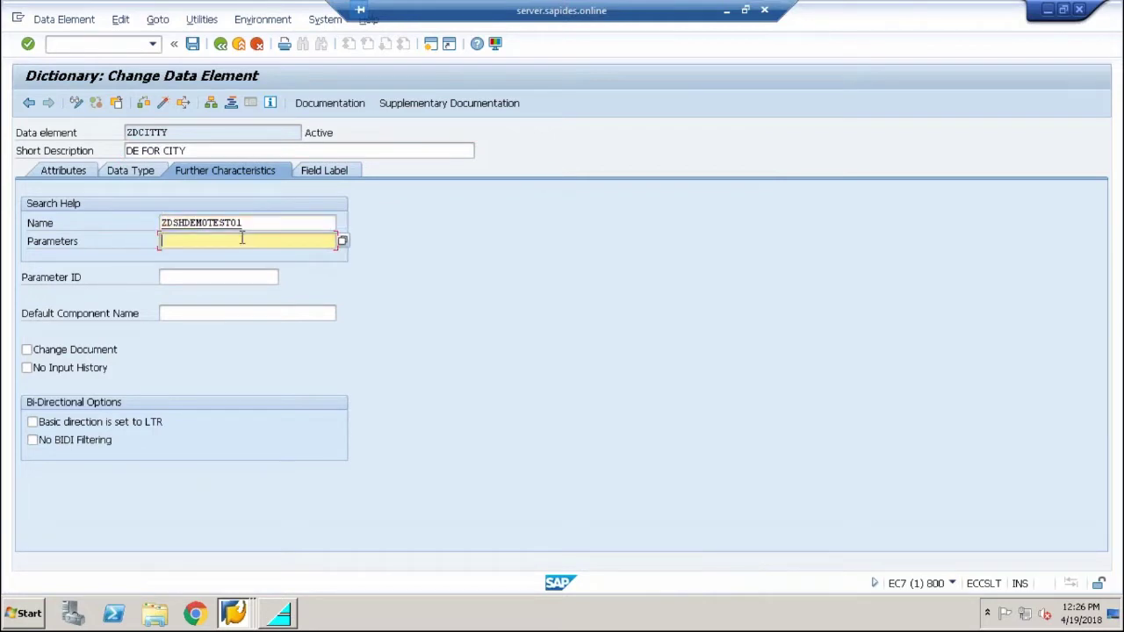
pyautogui.click(342, 241)
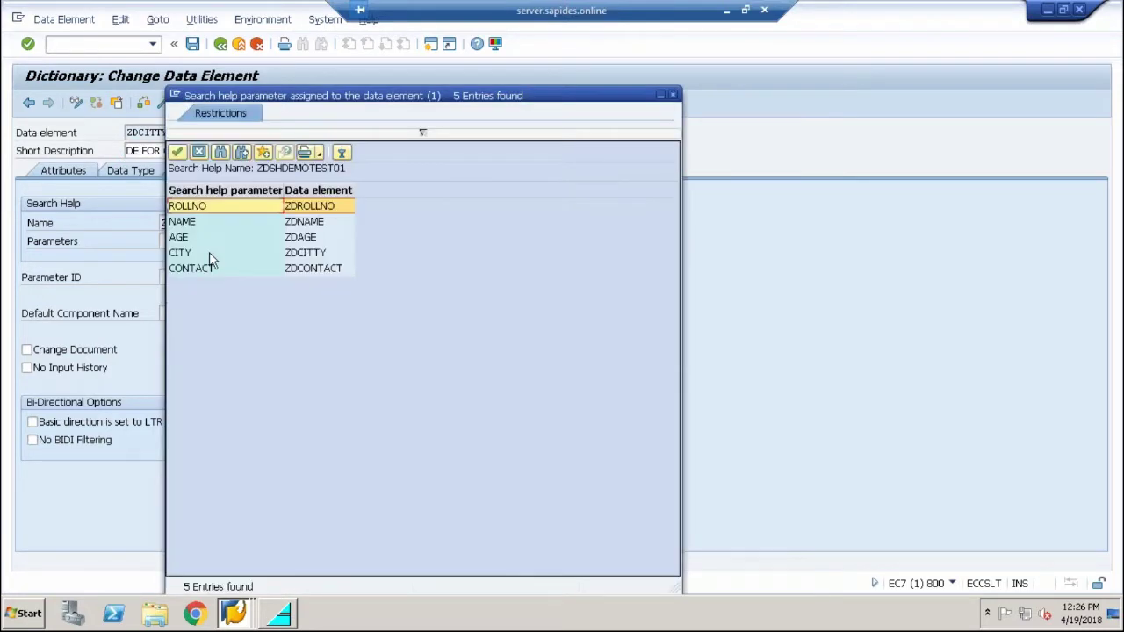
pyautogui.doubleClick(185, 252)
# Save and activate data element ZDCITTY, and return to the table fields
pyautogui.click(194, 44)
pyautogui.click(160, 105)
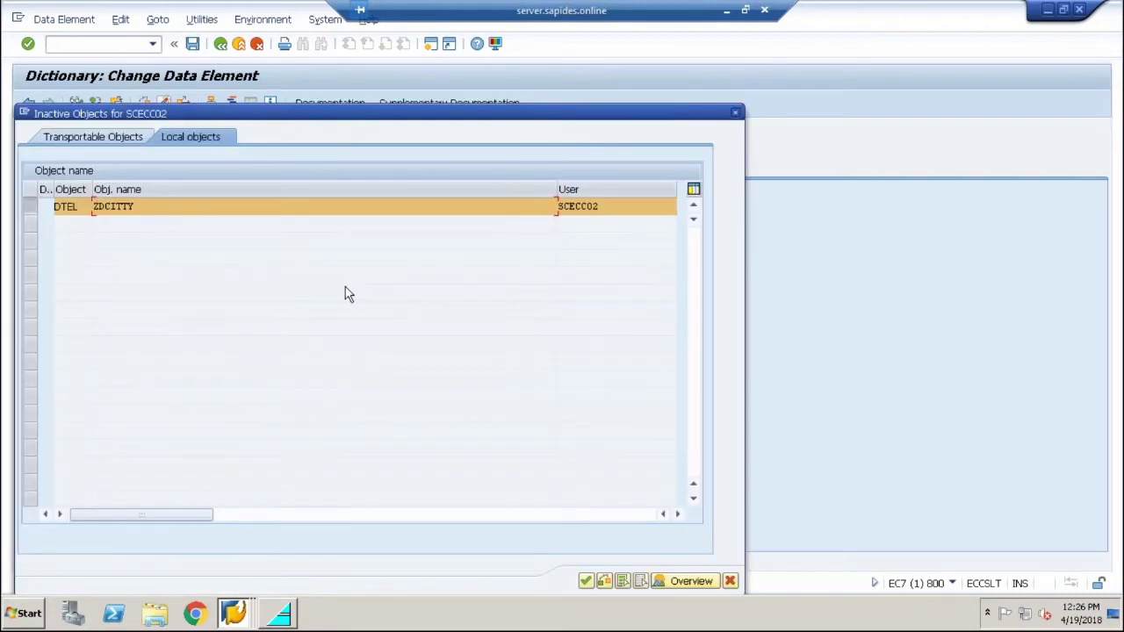
pyautogui.click(586, 582)
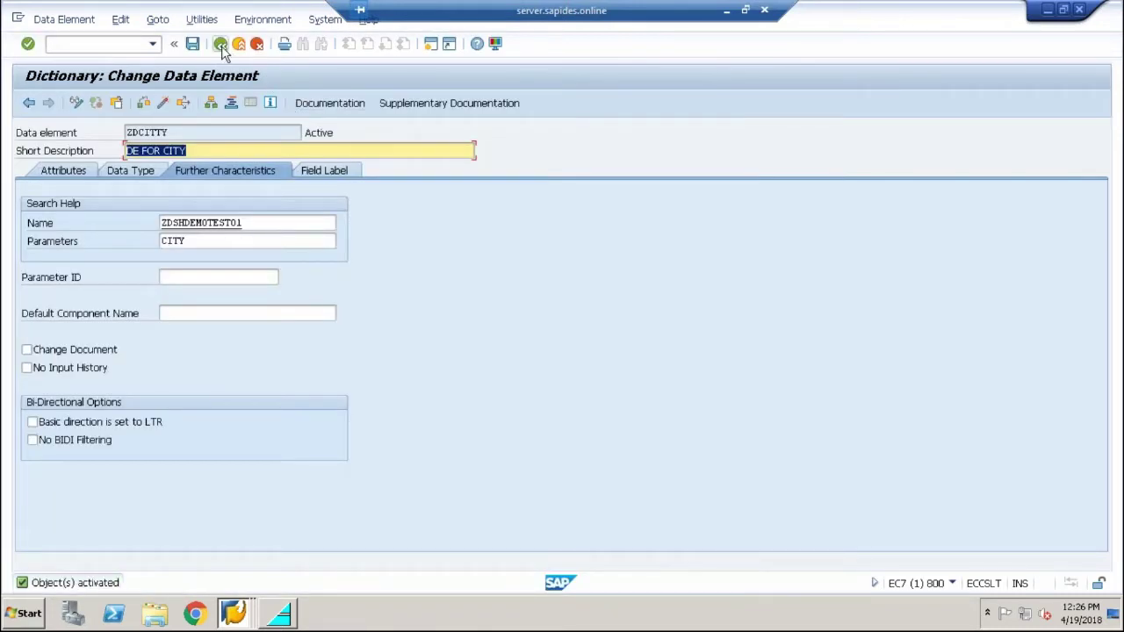
pyautogui.click(220, 43)
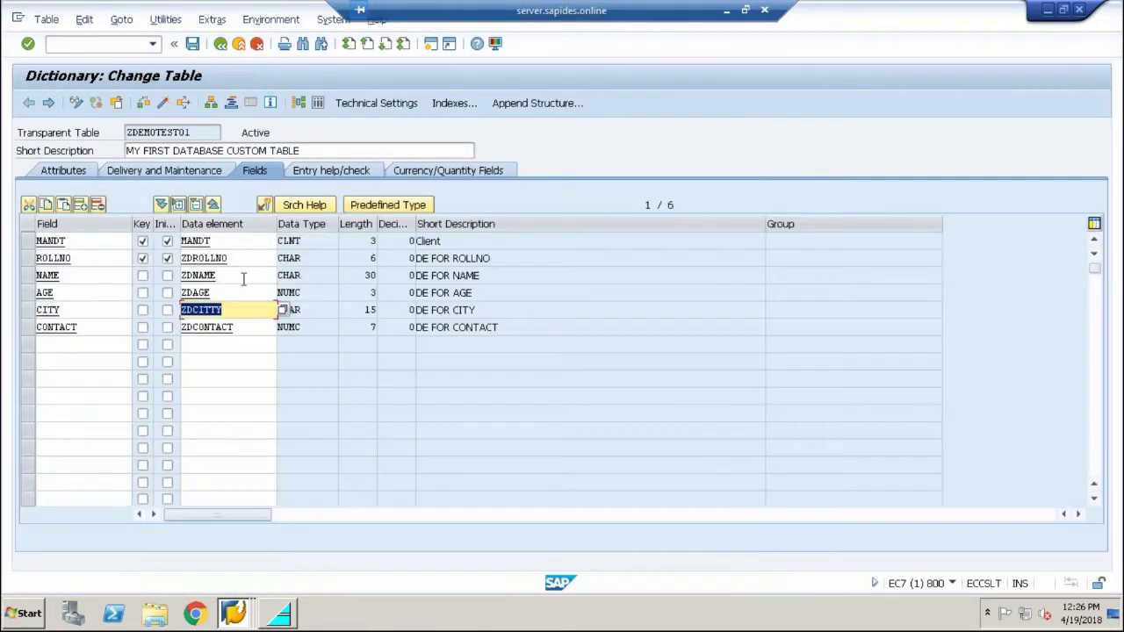
# Open data element ZDCONTACT from the CONTACT field and attach search help ZDSHDEMOTEST01 with parameter CONTACT
pyautogui.doubleClick(213, 328)
pyautogui.click(202, 224)
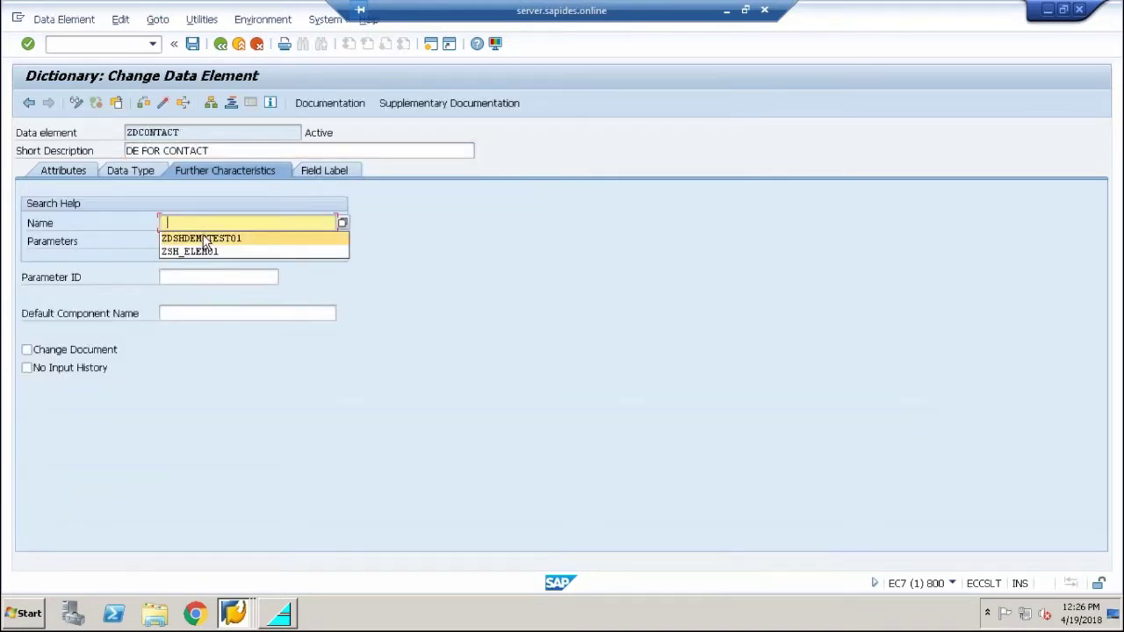
pyautogui.click(204, 238)
pyautogui.click(235, 243)
pyautogui.click(343, 241)
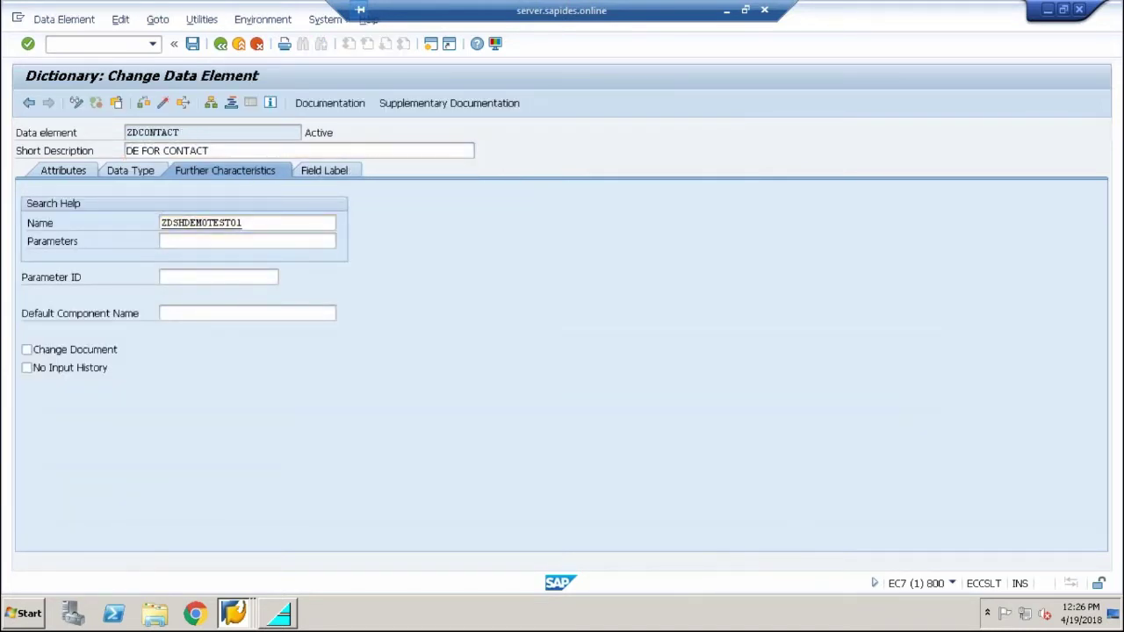
pyautogui.click(202, 267)
# Save and activate data element ZDCONTACT, and return to the table fields
pyautogui.click(194, 46)
pyautogui.click(163, 104)
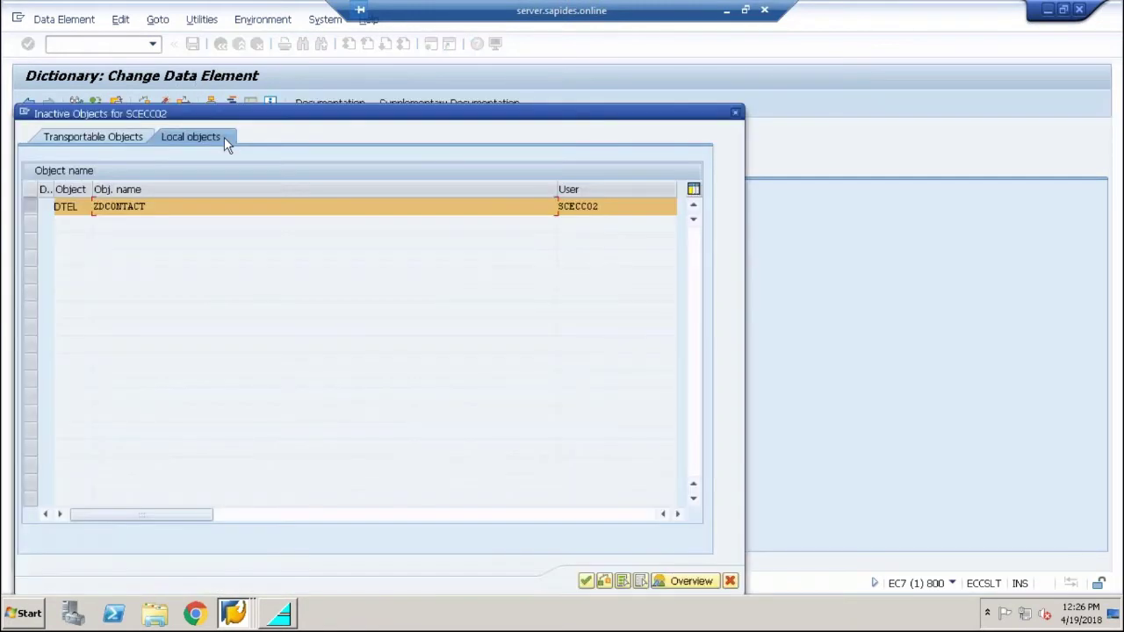
pyautogui.click(585, 581)
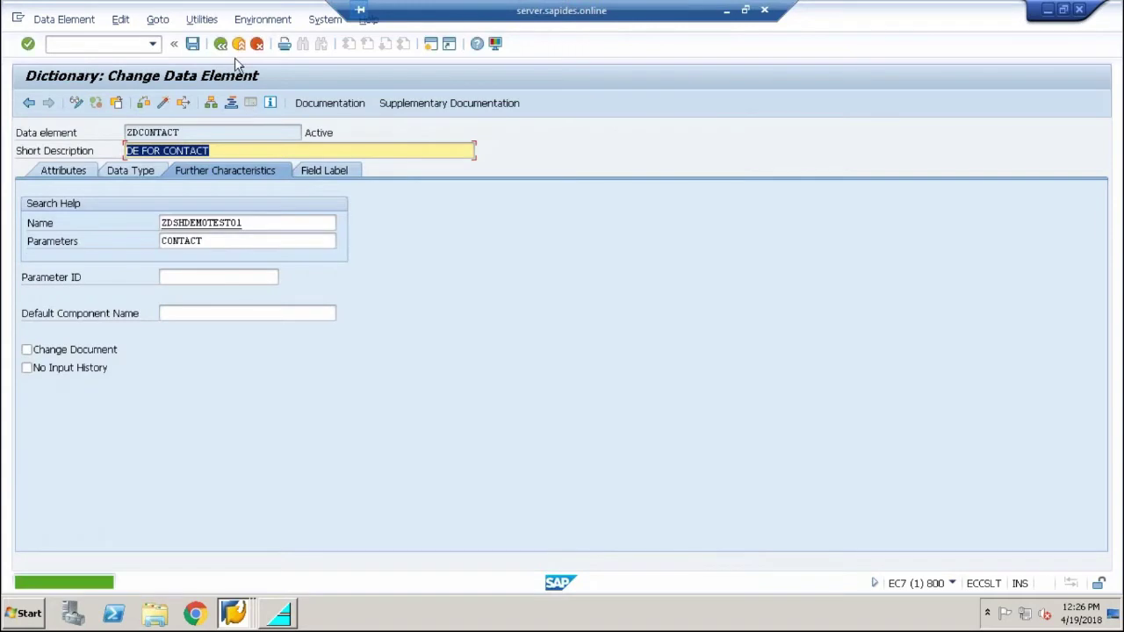
pyautogui.click(221, 44)
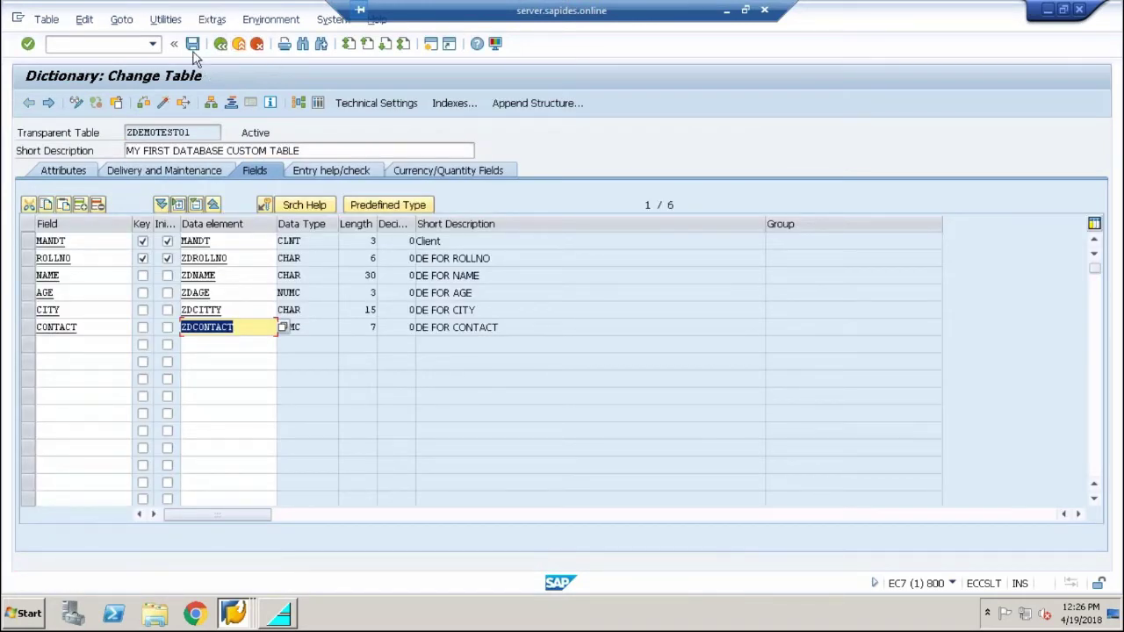
# Activate table ZDEMOTEST01 and open its data browser selection screen
pyautogui.click(180, 103)
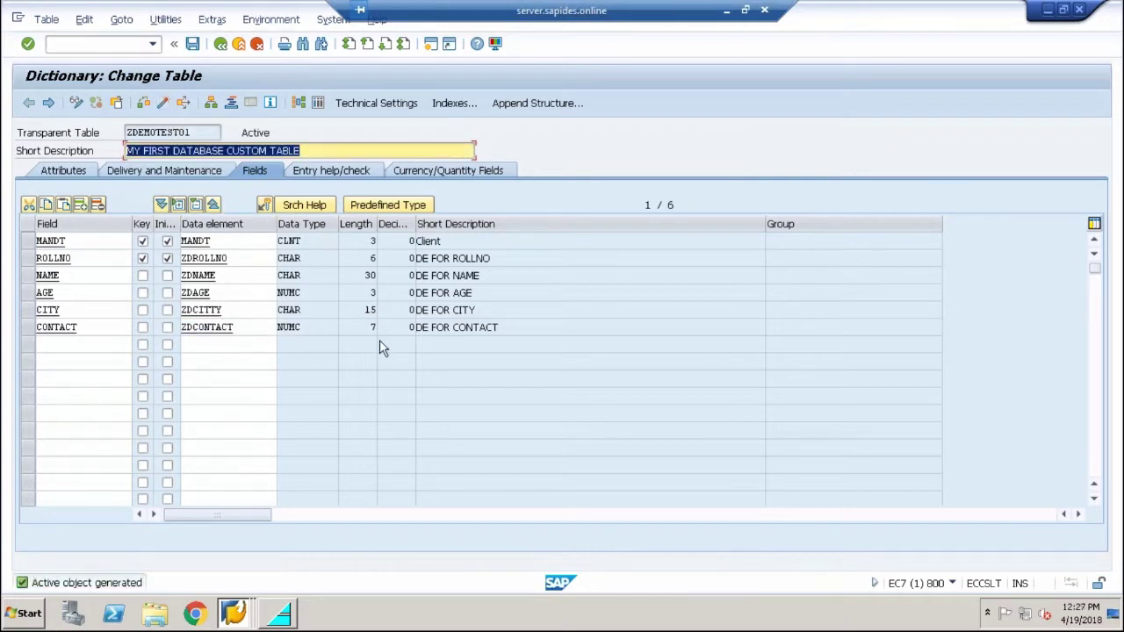
pyautogui.click(317, 103)
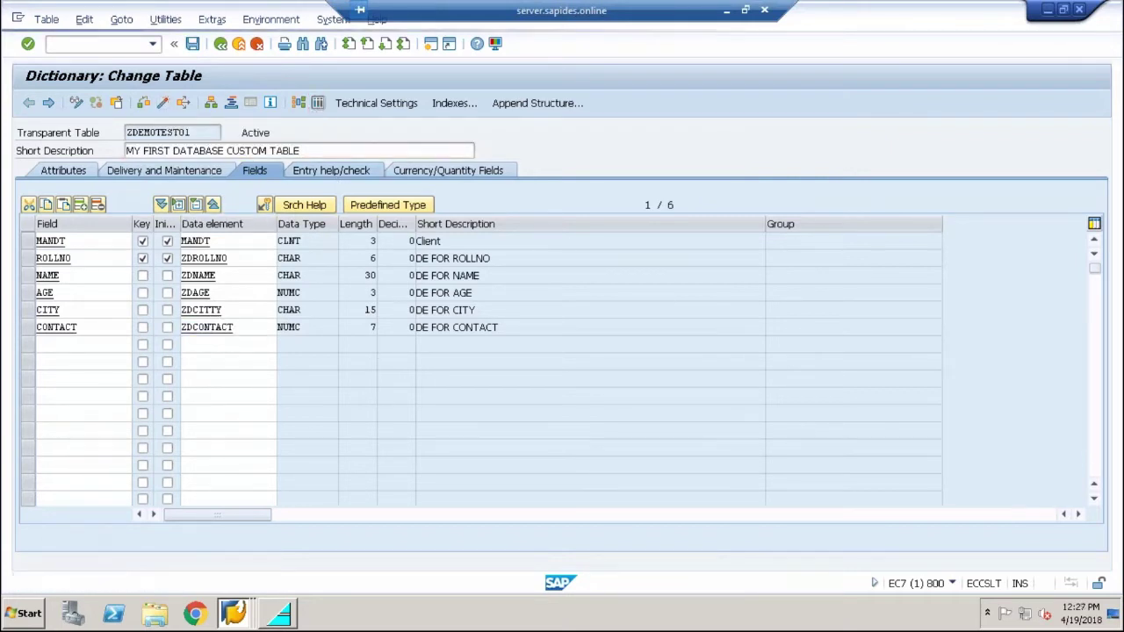
# Check the NAME, AGE, CITY and CONTACT selection fields for available input help
pyautogui.click(242, 188)
pyautogui.click(221, 204)
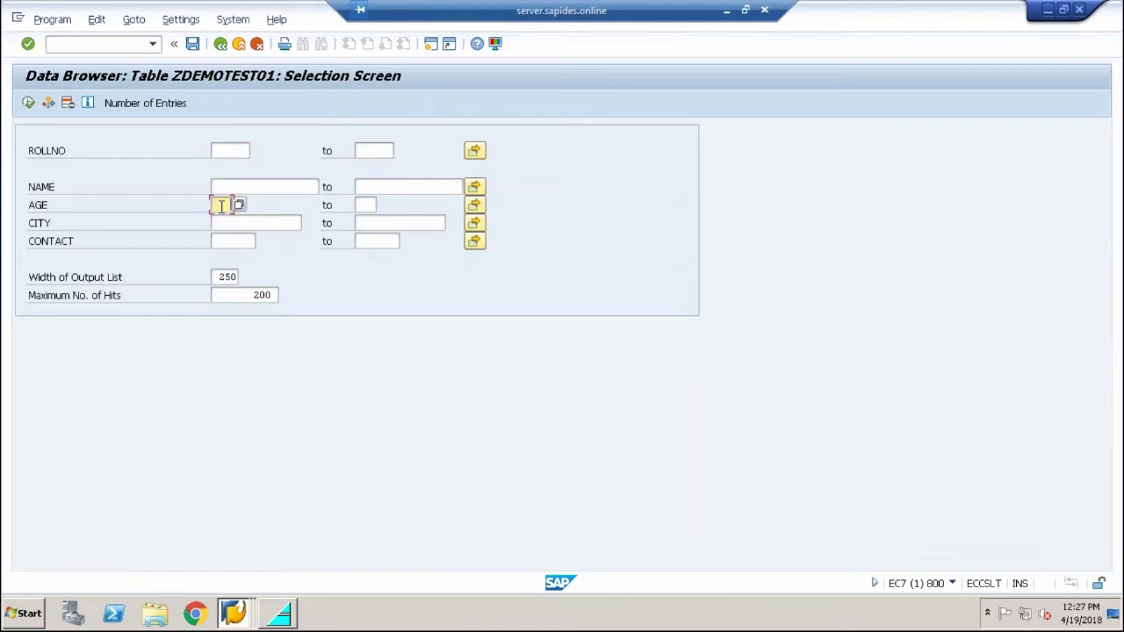
pyautogui.click(236, 226)
pyautogui.click(236, 241)
pyautogui.click(244, 221)
pyautogui.click(223, 205)
pyautogui.click(262, 185)
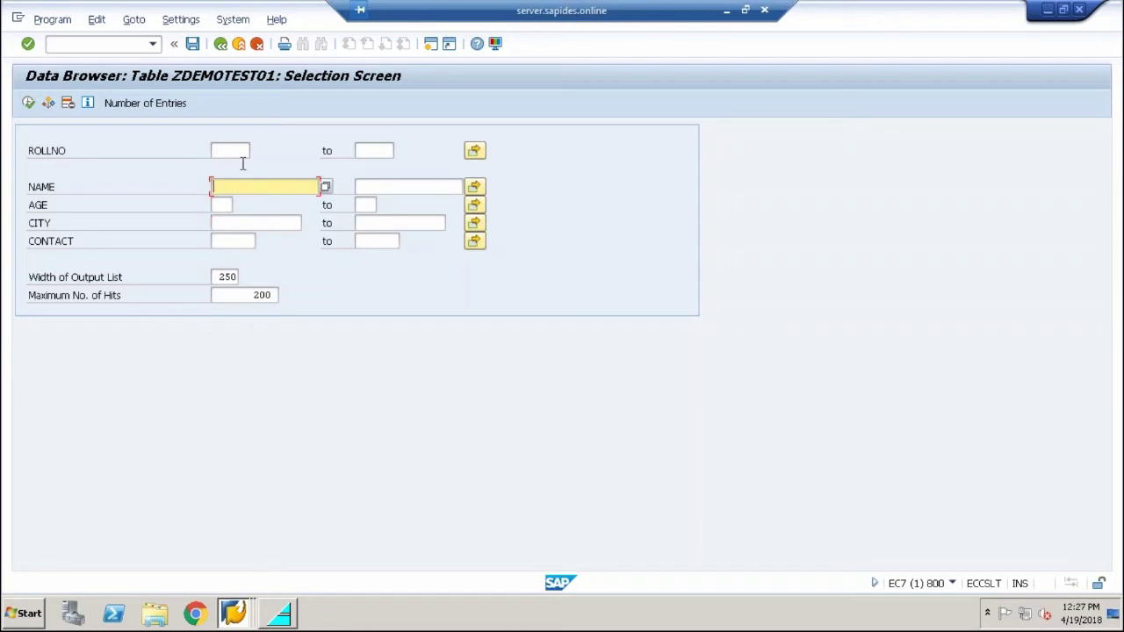
# View the input help lists of the ROLLNO and NAME selection fields and close them without choosing an entry
pyautogui.click(243, 150)
pyautogui.click(256, 151)
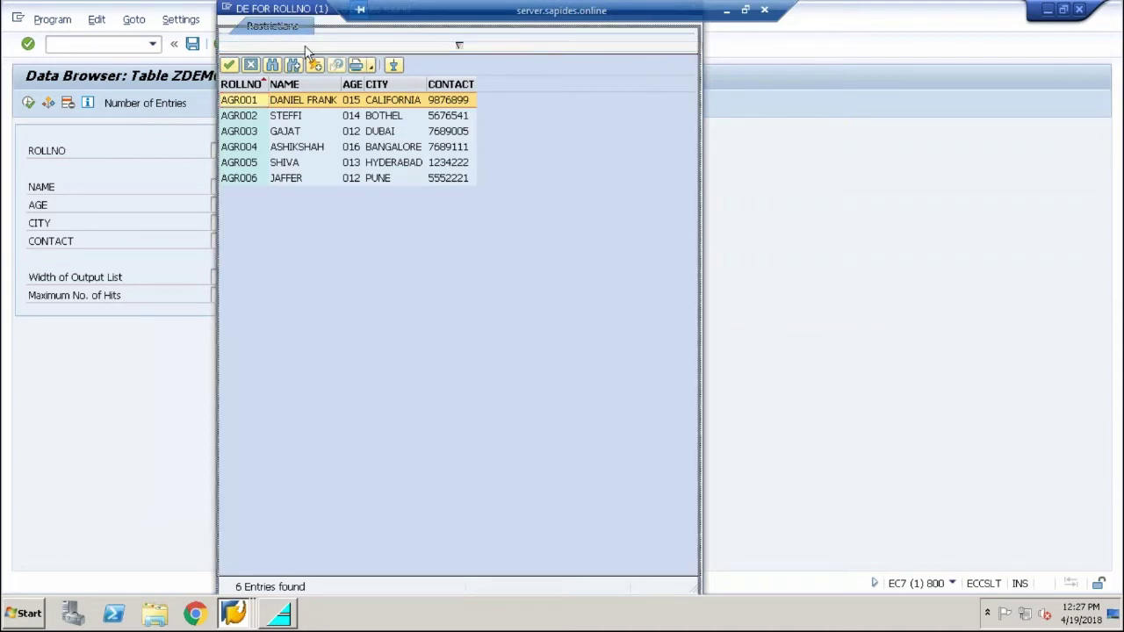
pyautogui.click(688, 44)
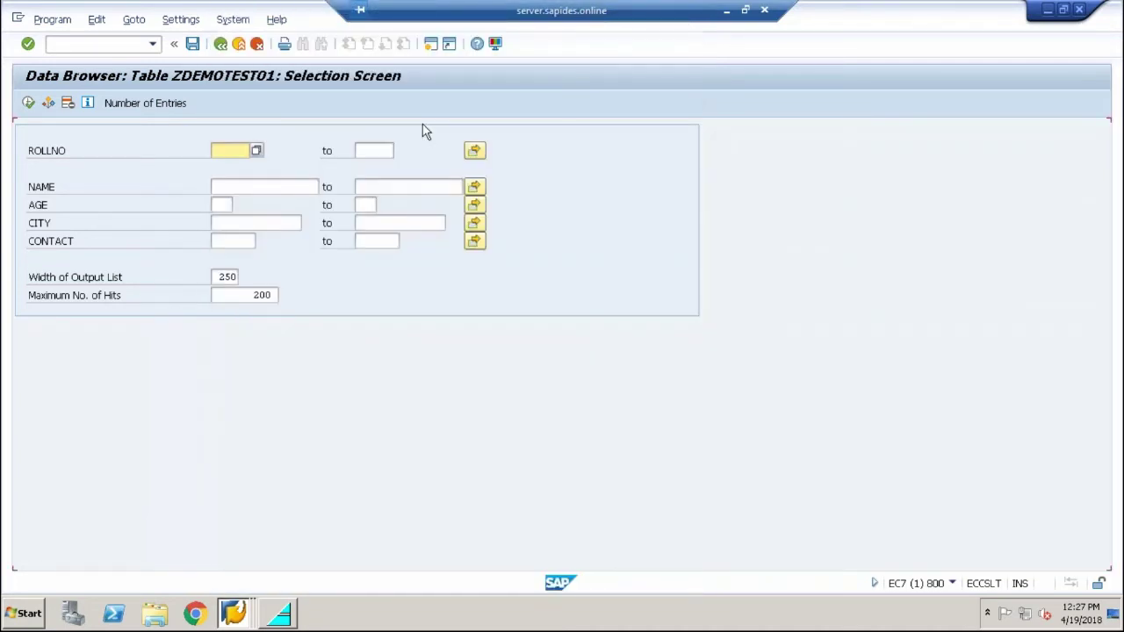
pyautogui.click(303, 186)
pyautogui.click(325, 186)
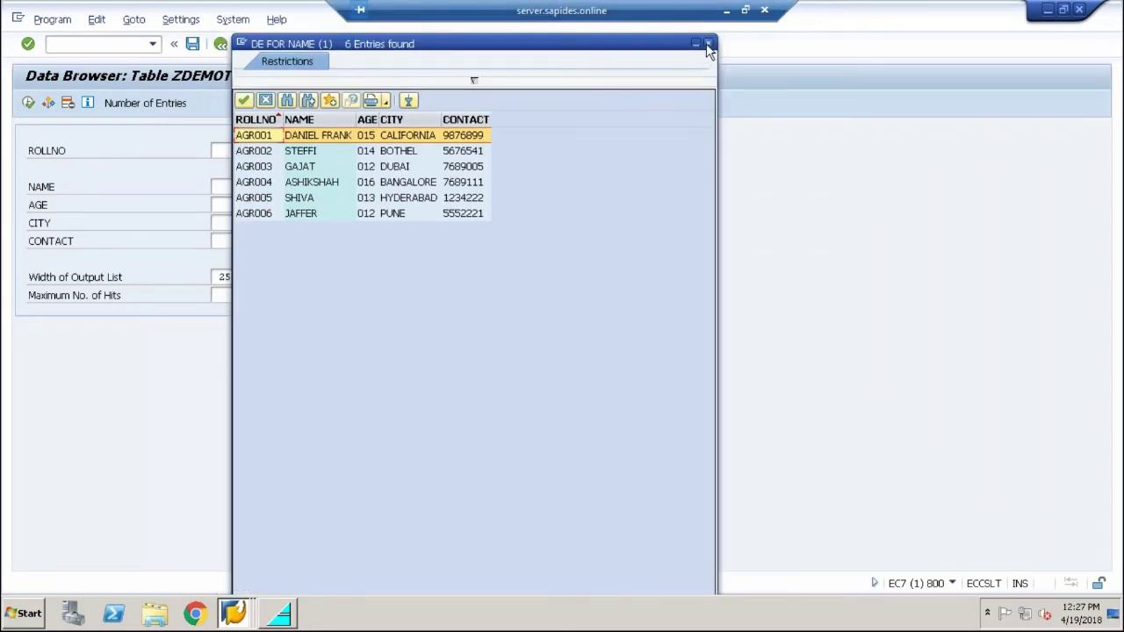
pyautogui.click(707, 43)
# Use the input help to fill the AGE selection with 014 and the CITY selection with HYDERABAD
pyautogui.click(222, 204)
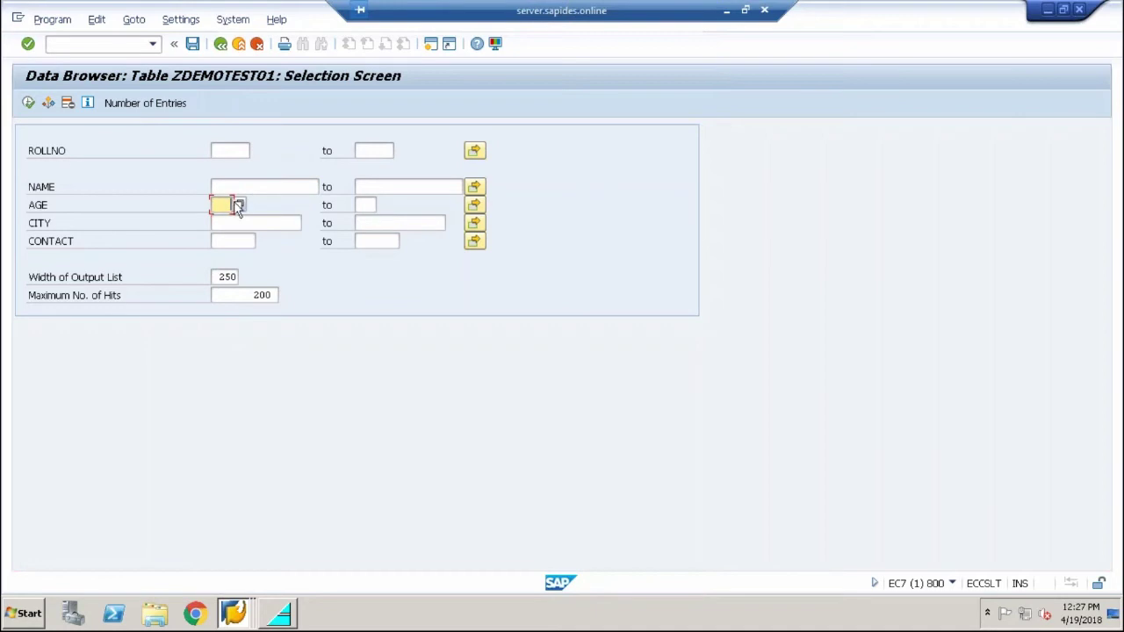
pyautogui.click(239, 204)
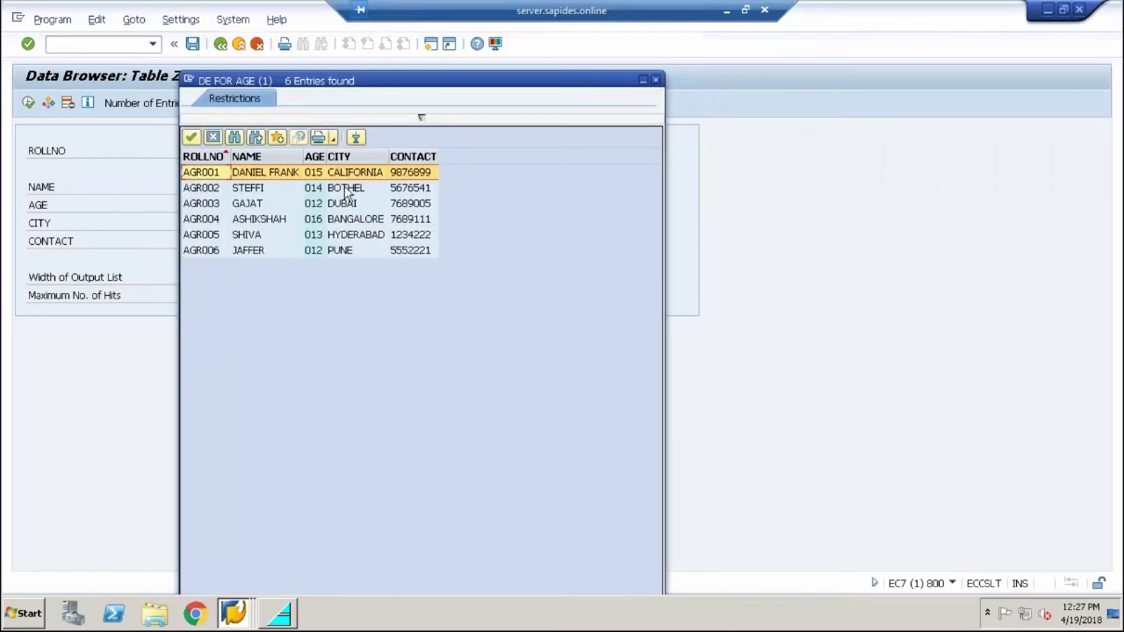
pyautogui.doubleClick(346, 189)
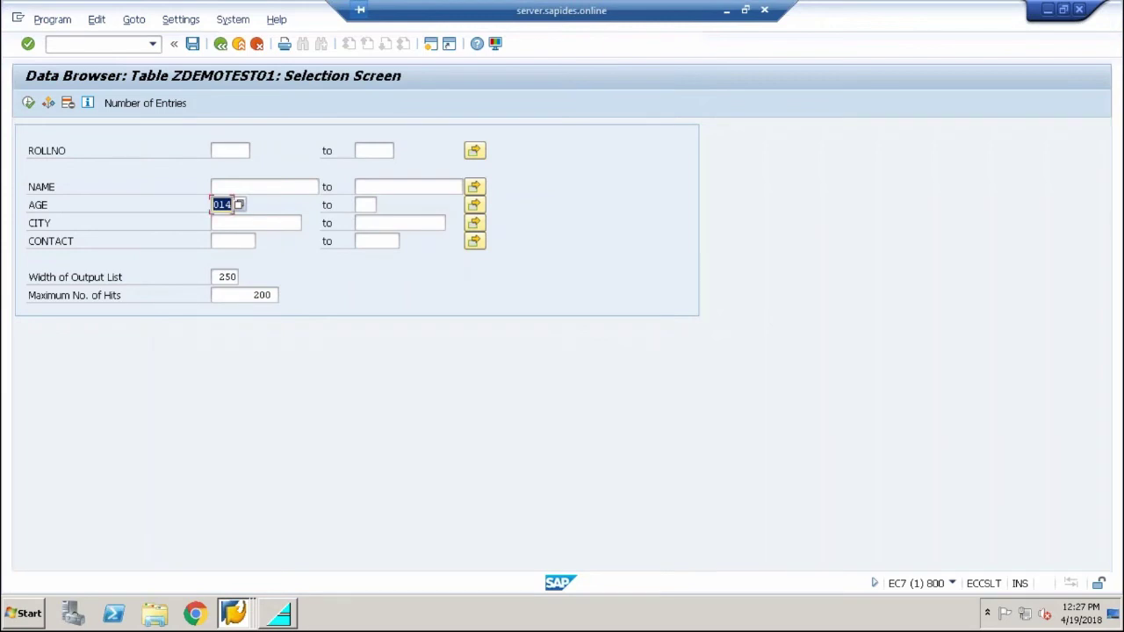
pyautogui.click(246, 224)
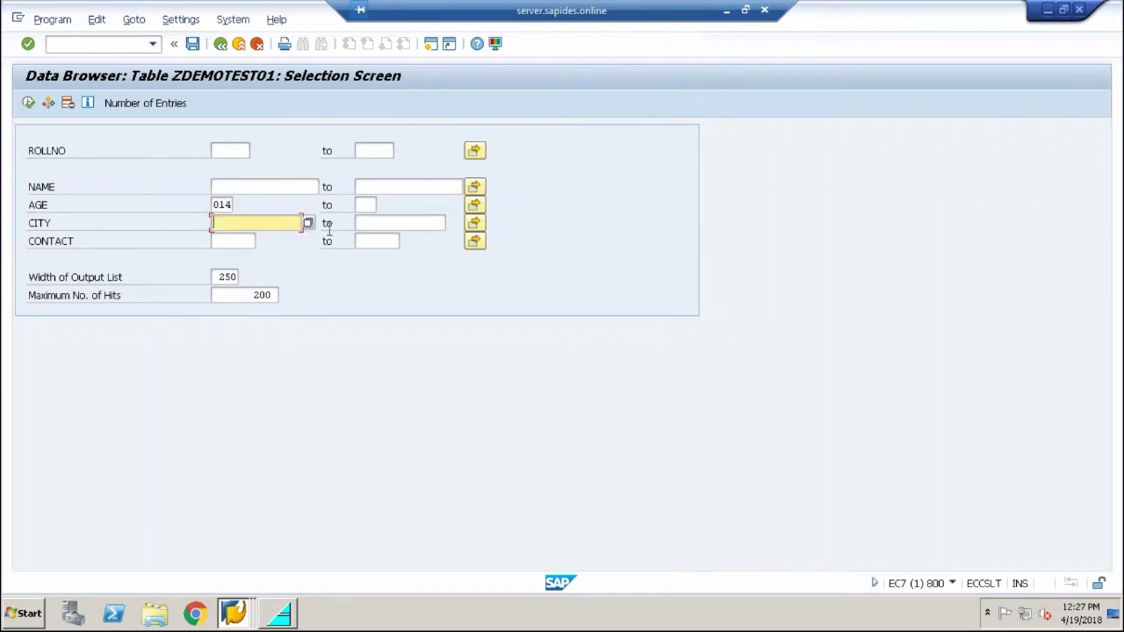
pyautogui.click(309, 223)
pyautogui.doubleClick(447, 168)
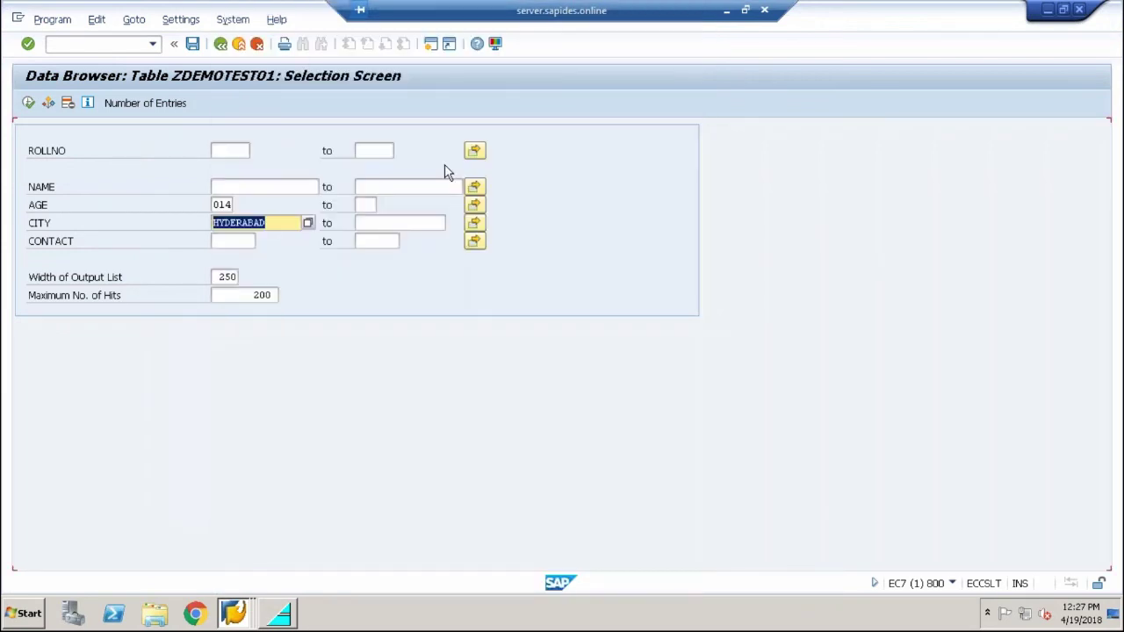
# Fill the CONTACT selection with a contact number chosen from its input help
pyautogui.click(232, 243)
pyautogui.click(264, 242)
pyautogui.press('Return')
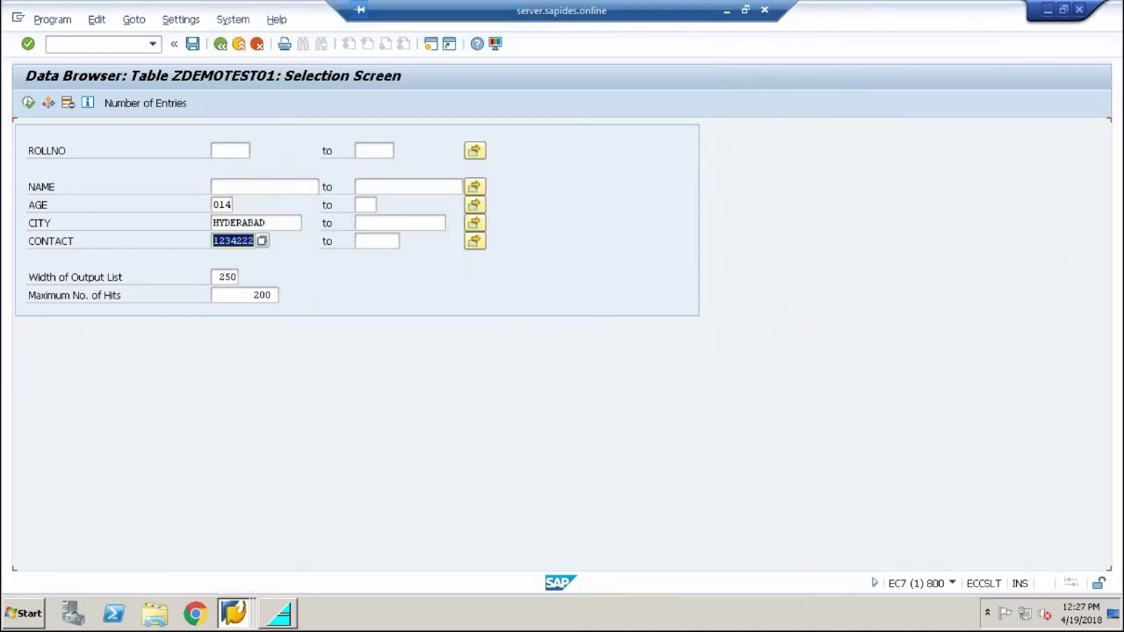
pyautogui.click(244, 187)
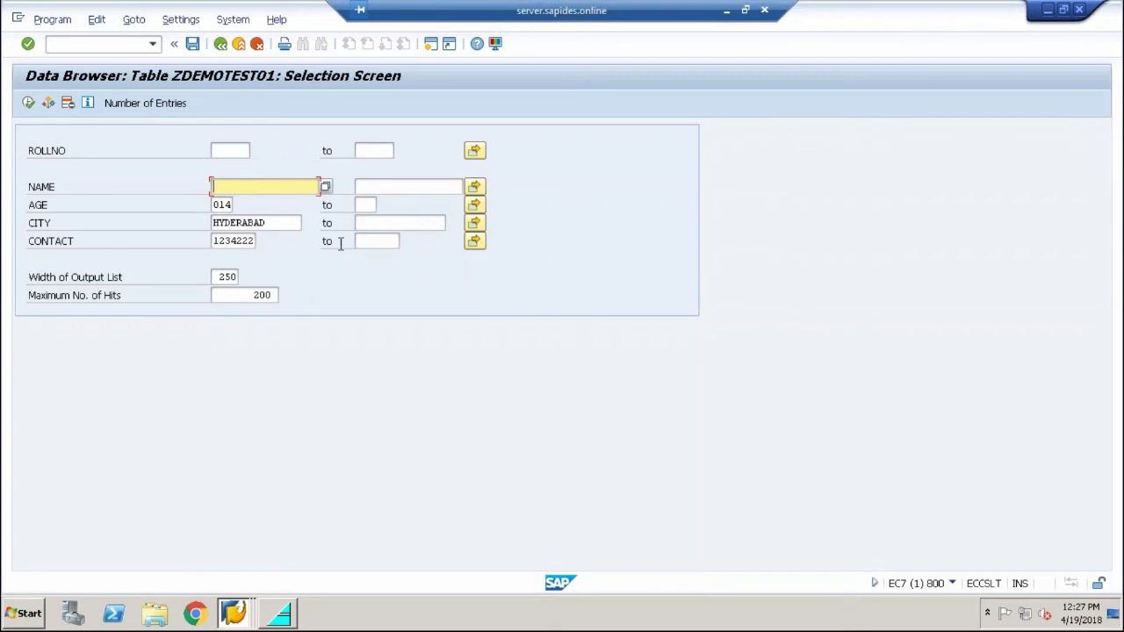